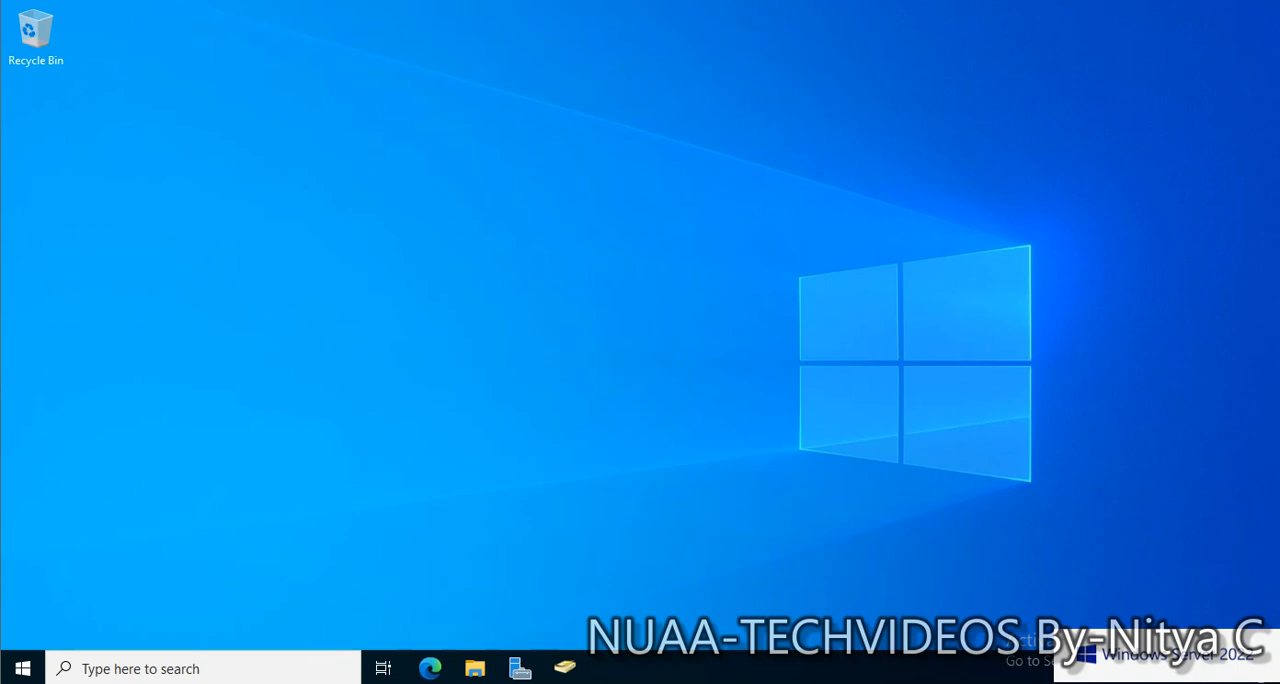
Open Active Directory Users and Computers, and list the domain's FSMO role holders in PowerShell with netdom query fsmo
left_click(565, 667)
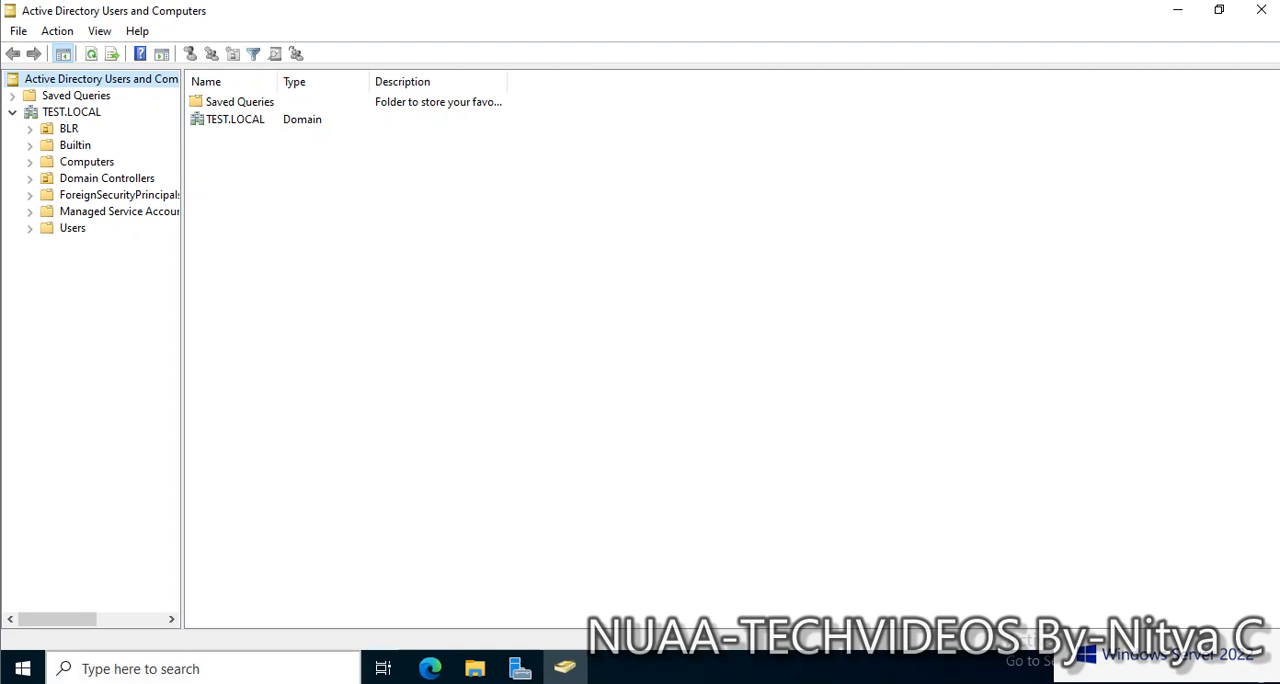
left_click(203, 668)
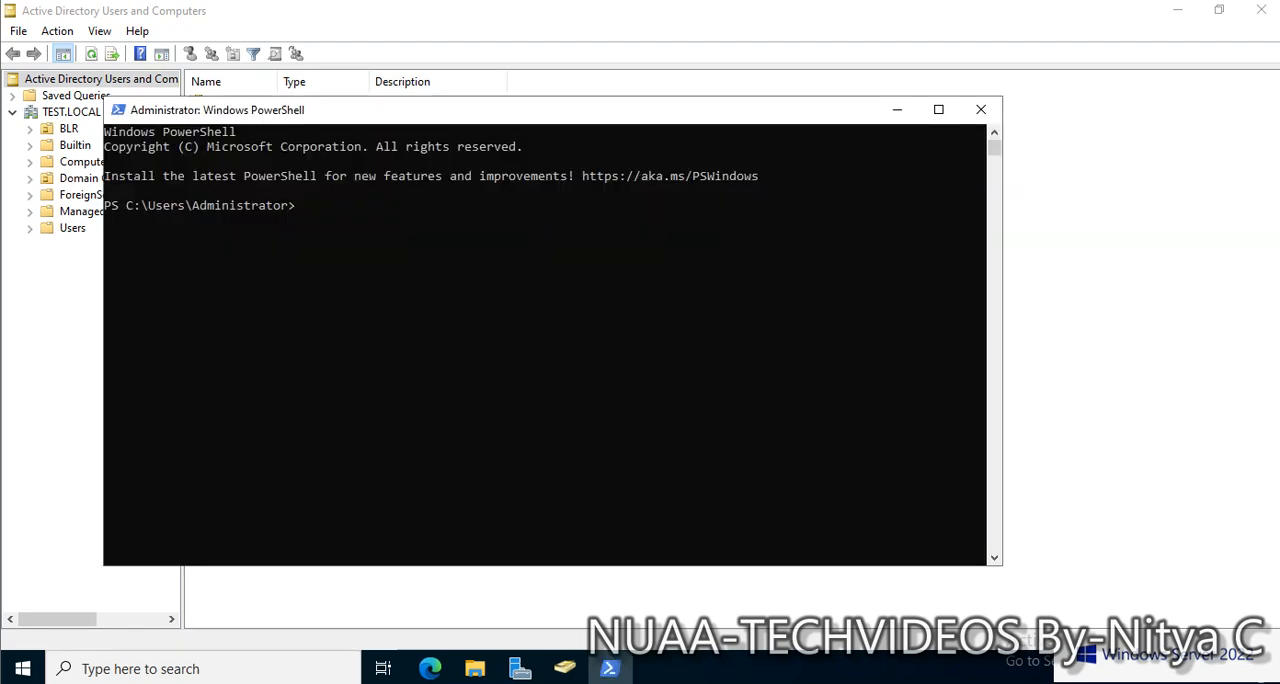
left_click(453, 249)
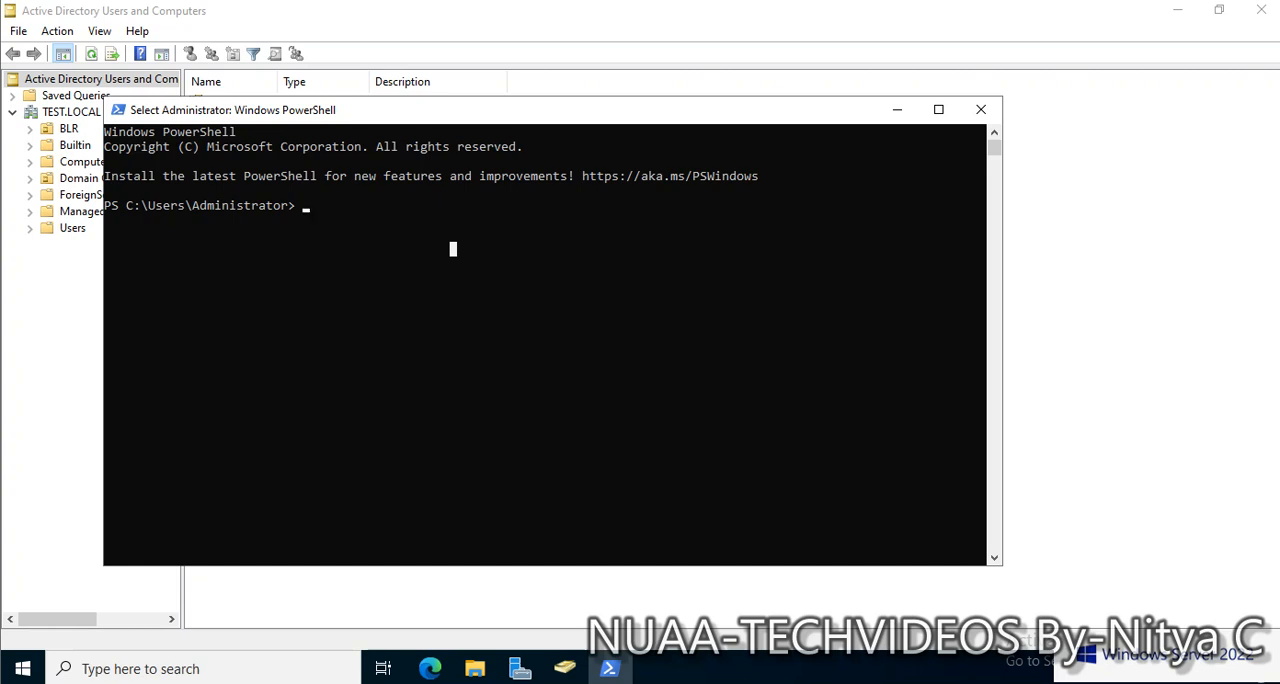
key("Escape")
type("net")
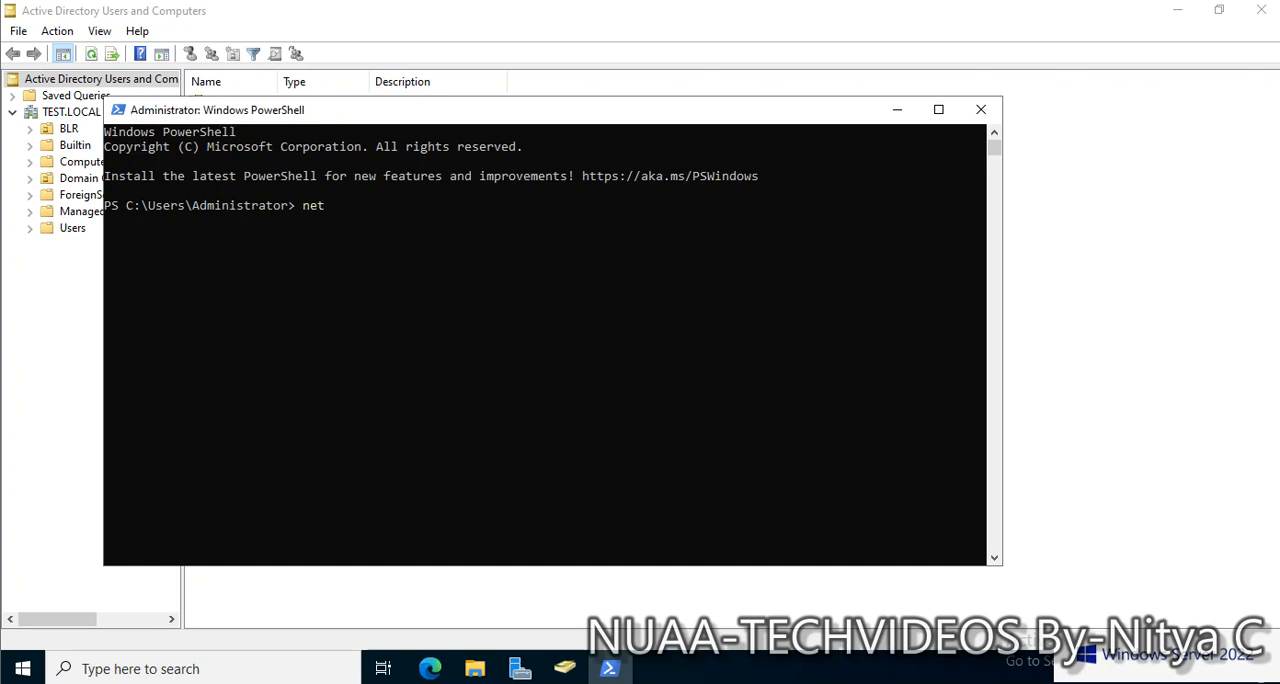
type("dom query fsmo")
key("Return")
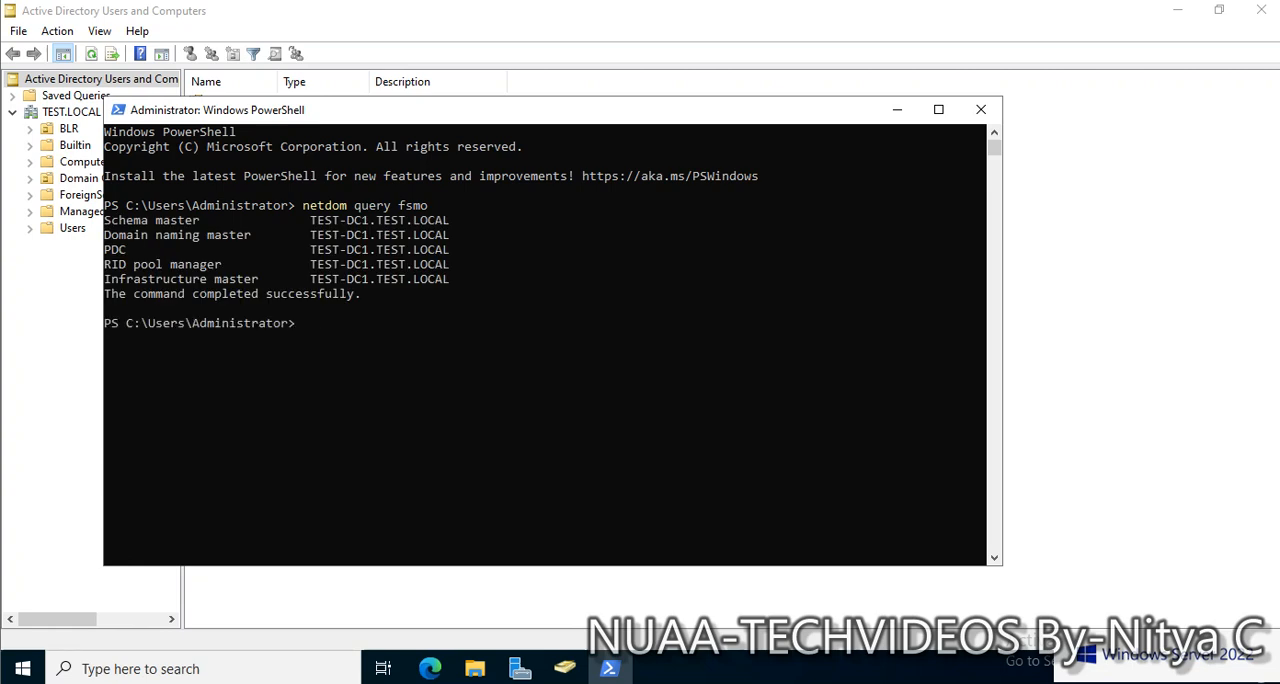
Check the current server's name in PowerShell with the hostname command
type("hostname")
key("Return")
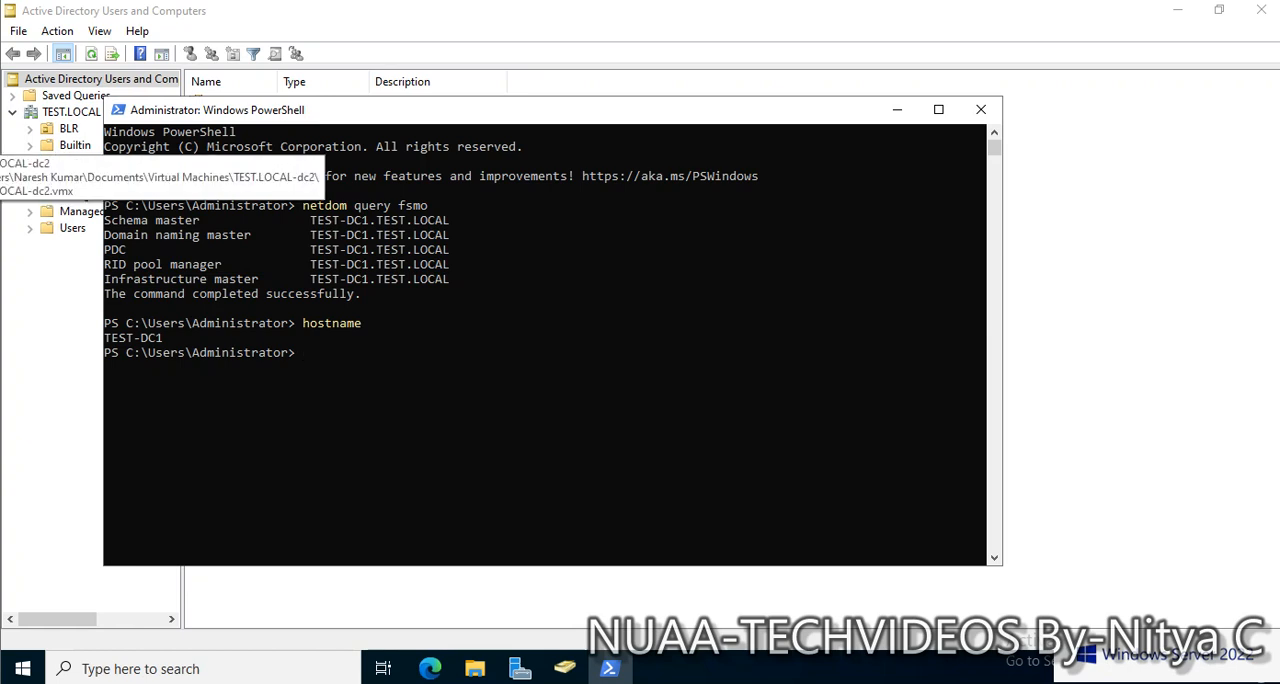
Switch to the TEST.LOCAL-dc2 virtual machine and open its System About settings
left_click(0, 140)
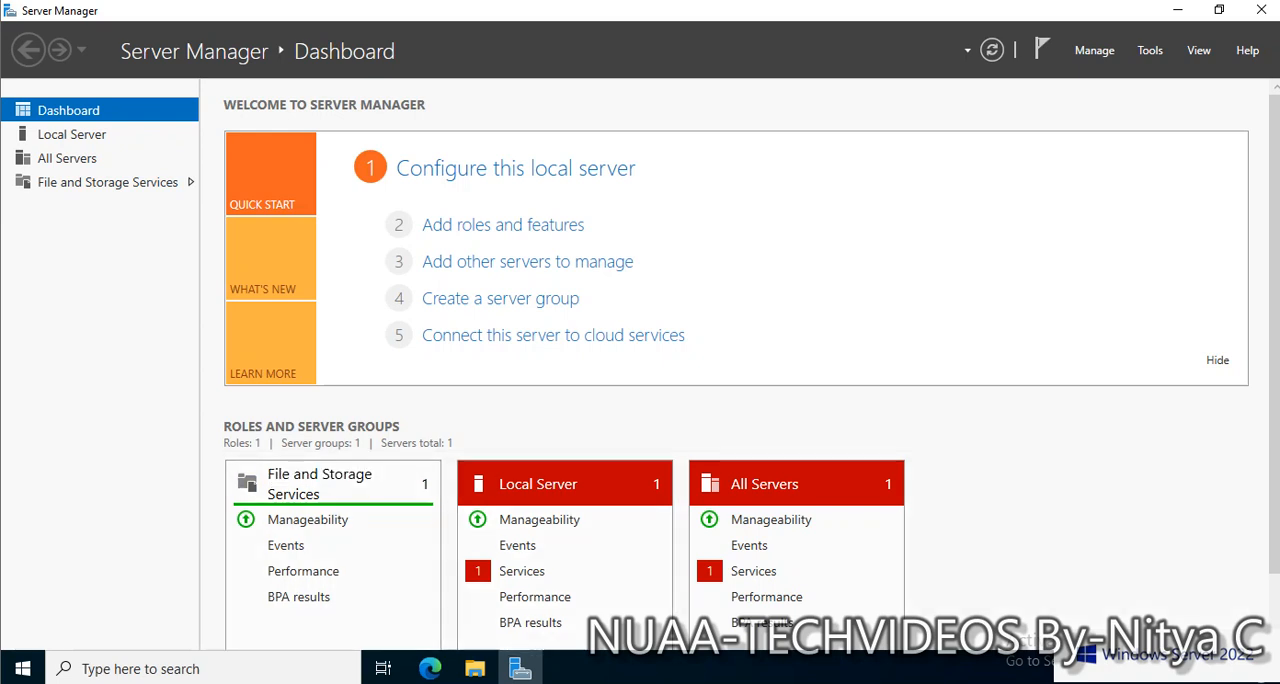
key("super+x")
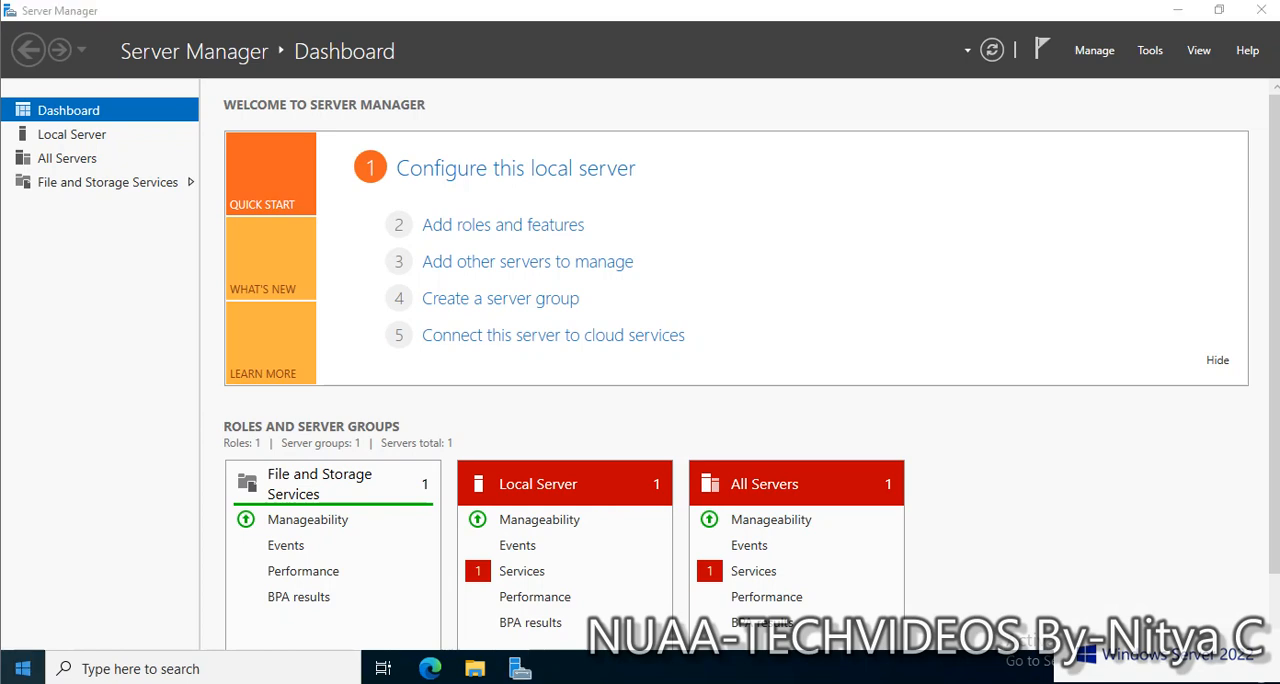
key("Up")
key("Up")
key("Up")
key("Up")
key("Up")
key("Up")
key("Up")
key("Up")
key("Up")
key("Up")
key("Up")
key("Up")
key("Up")
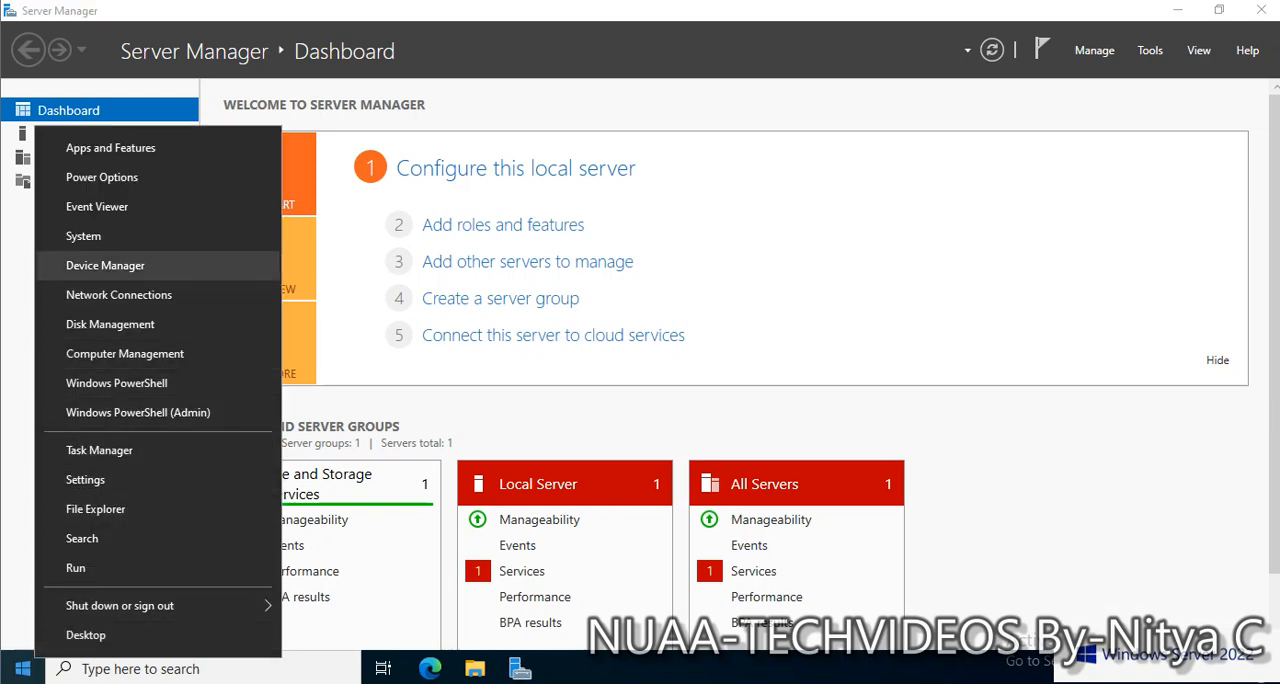
key("Return")
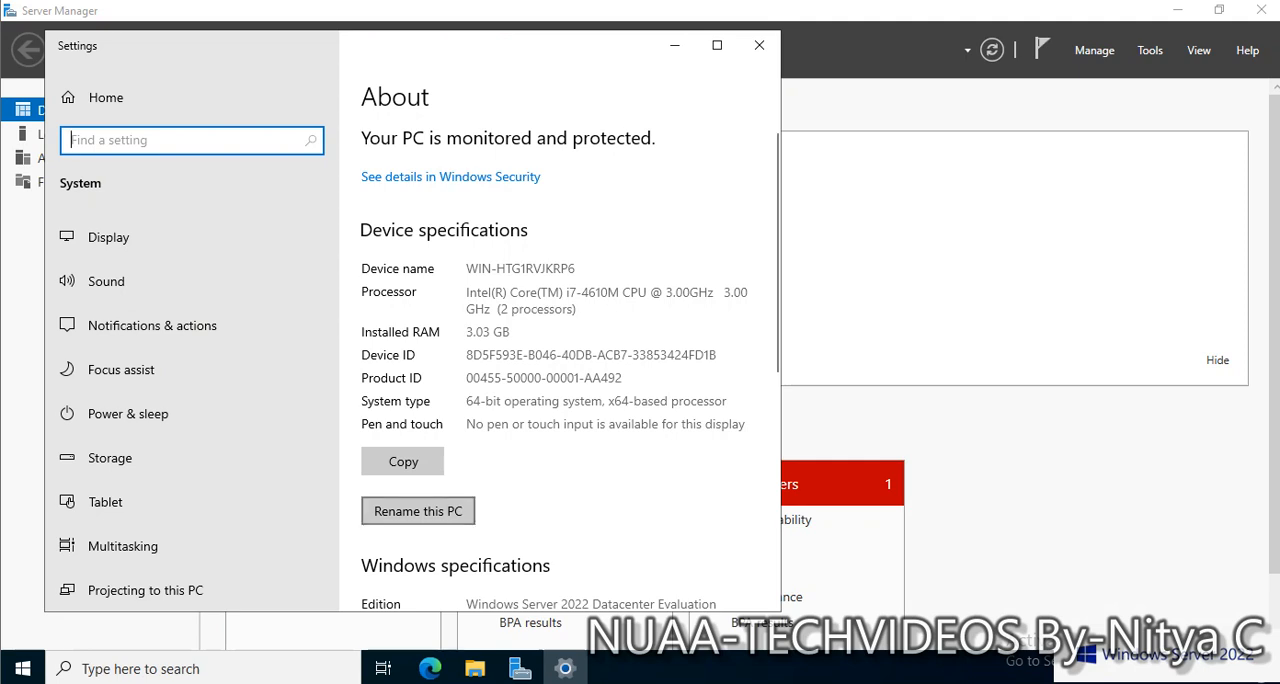
Rename the PC as TEST-DC2
left_click(418, 511)
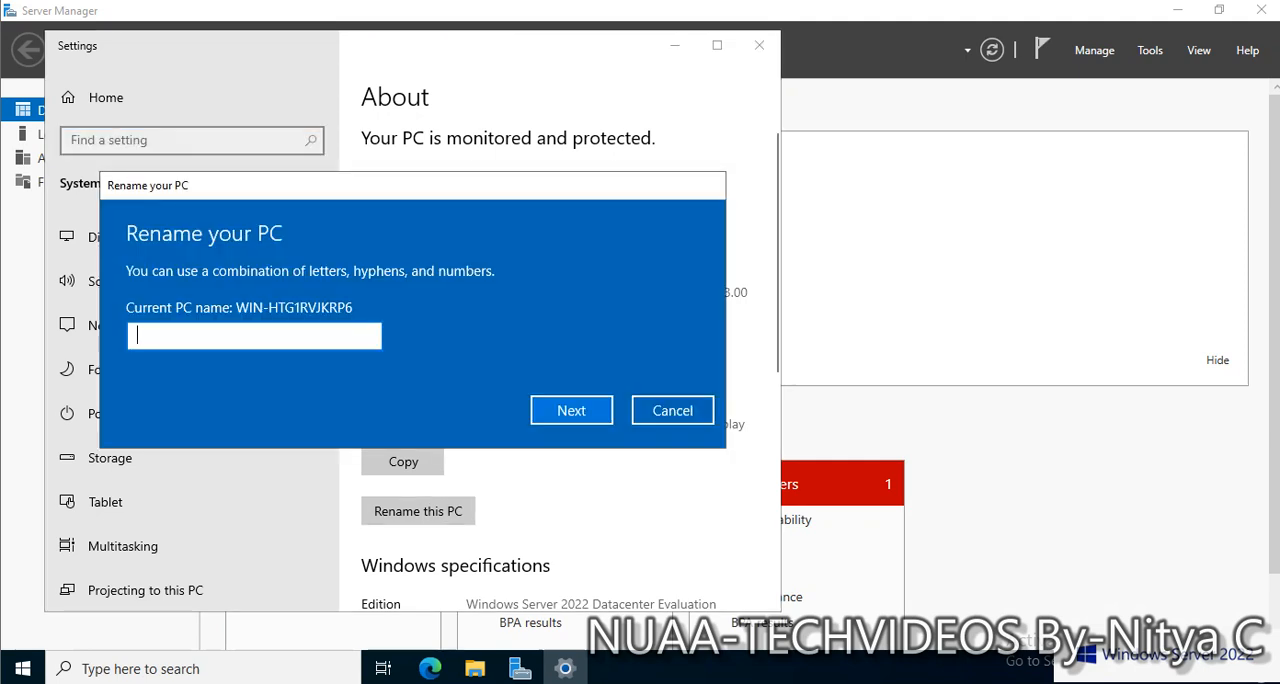
type("D")
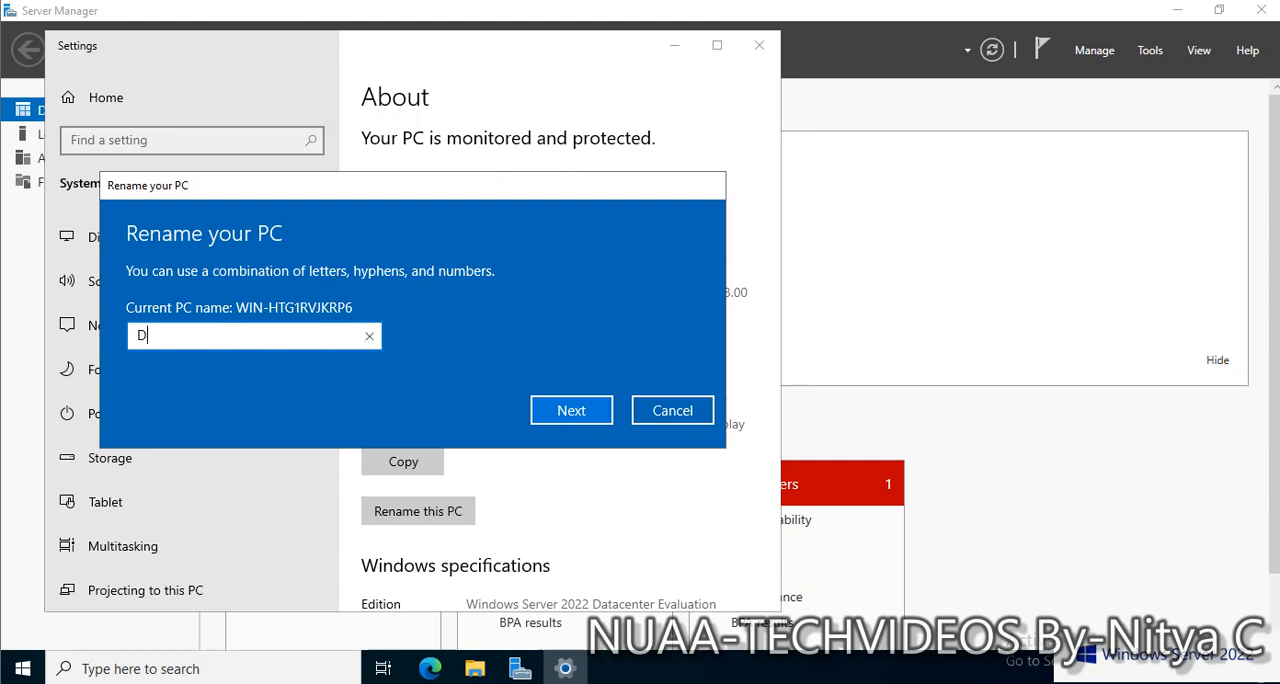
key("BackSpace")
type("TEST-DC2")
key("Tab")
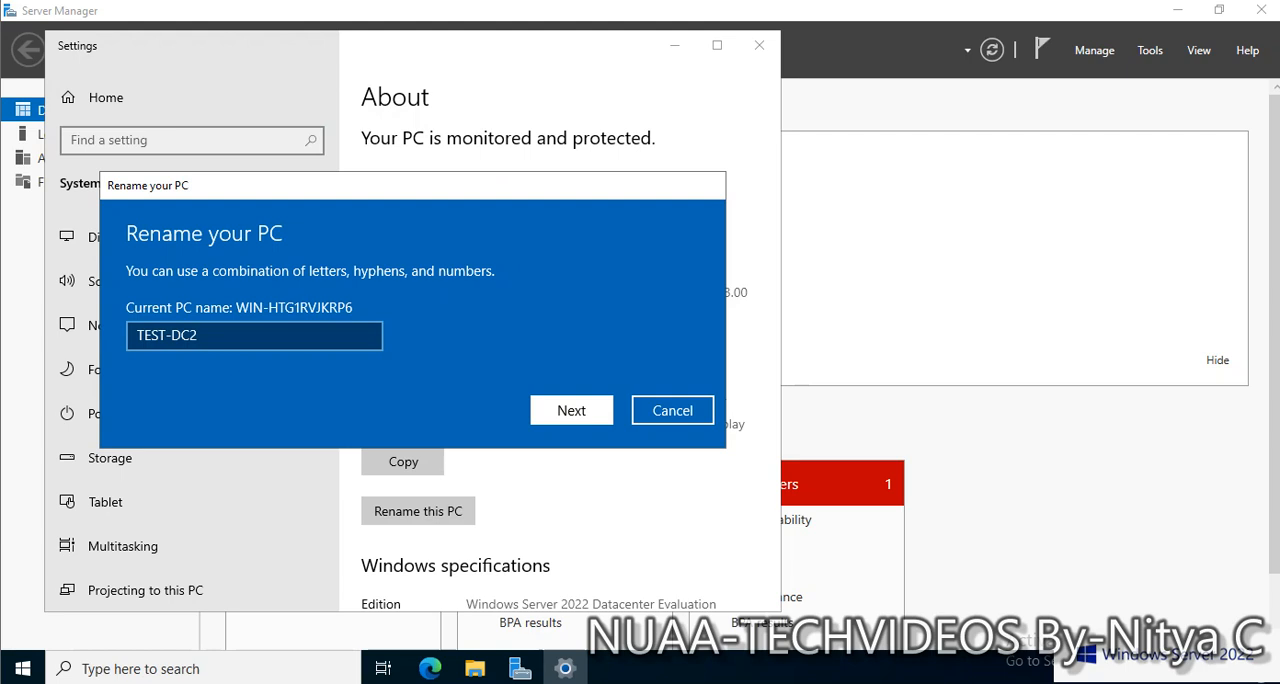
key("Return")
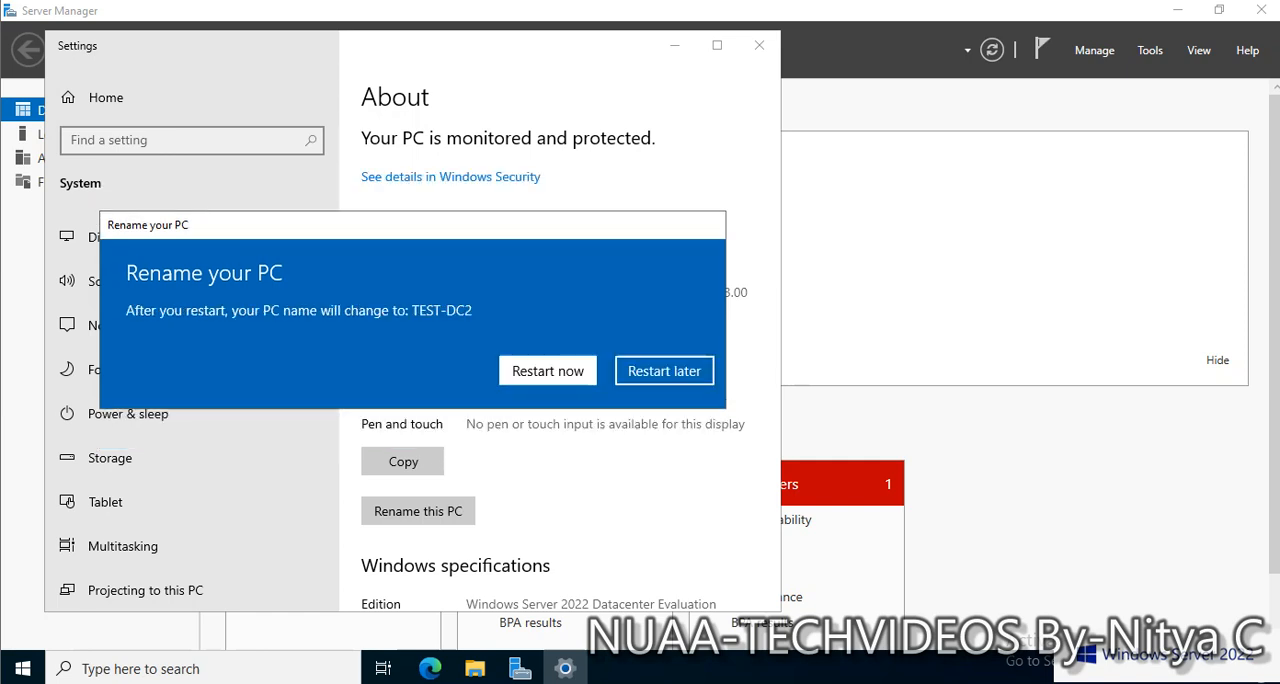
Restart the server immediately to apply the new name, giving Other (Planned) as the reason
left_click(548, 371)
left_click(492, 278)
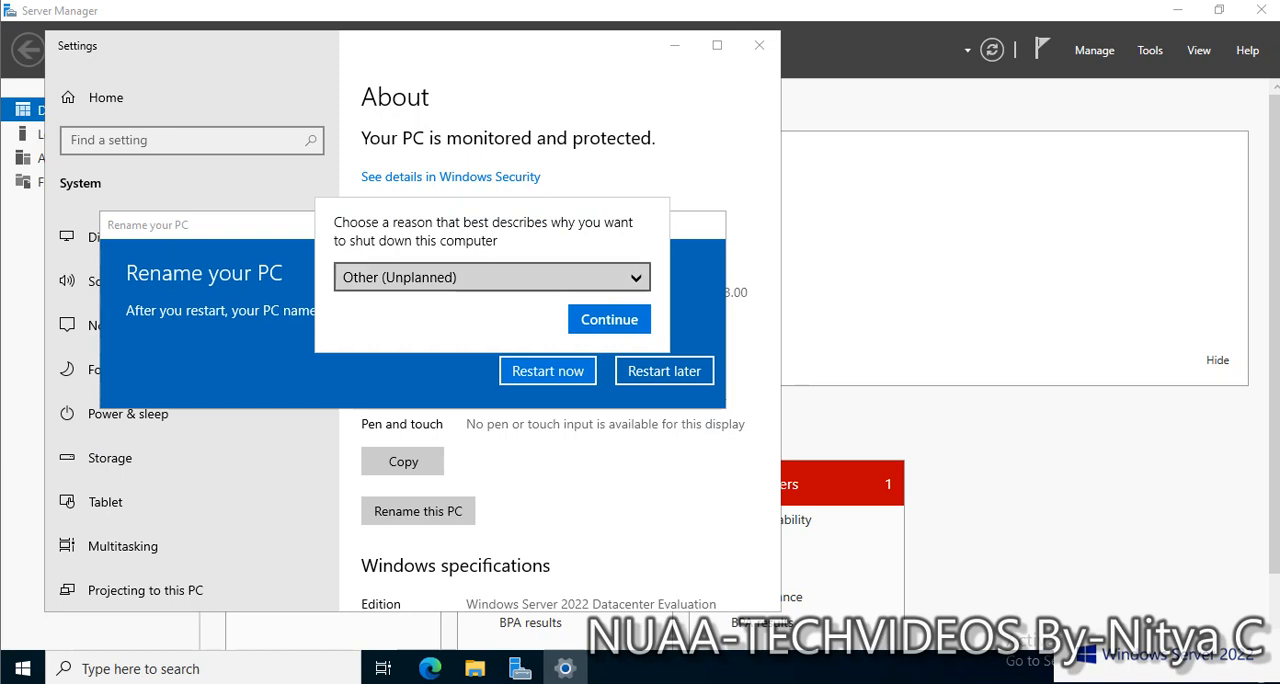
left_click(400, 309)
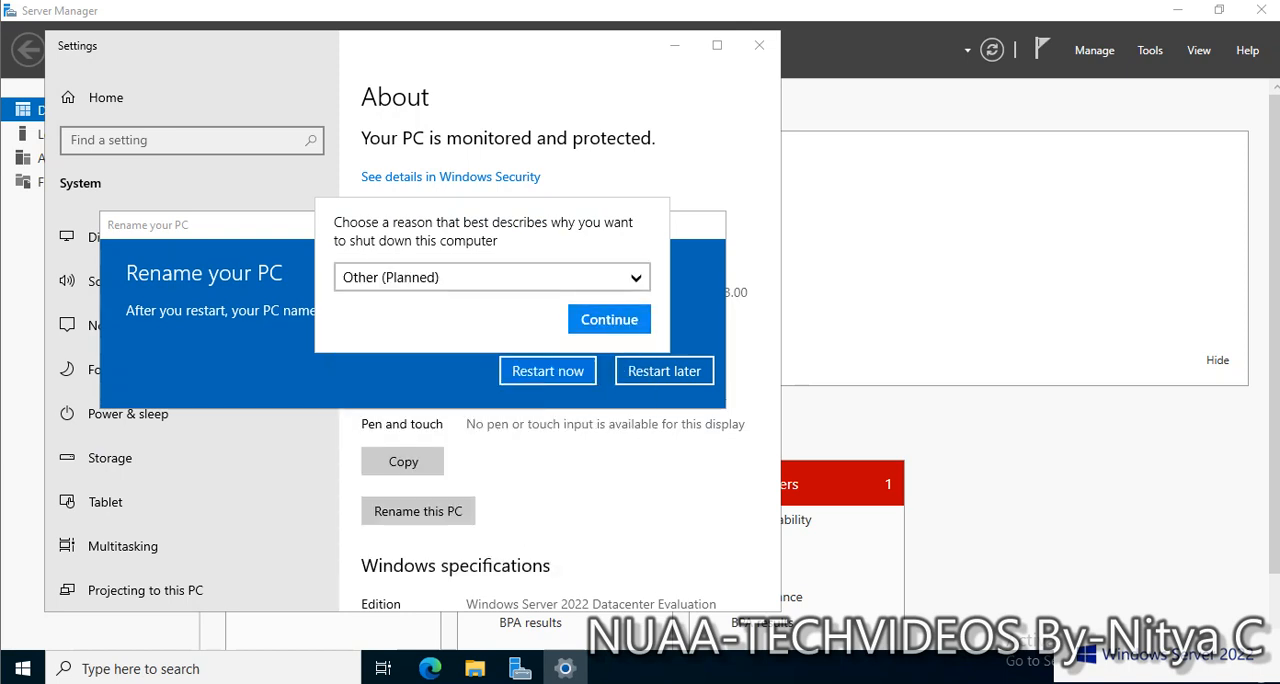
left_click(609, 320)
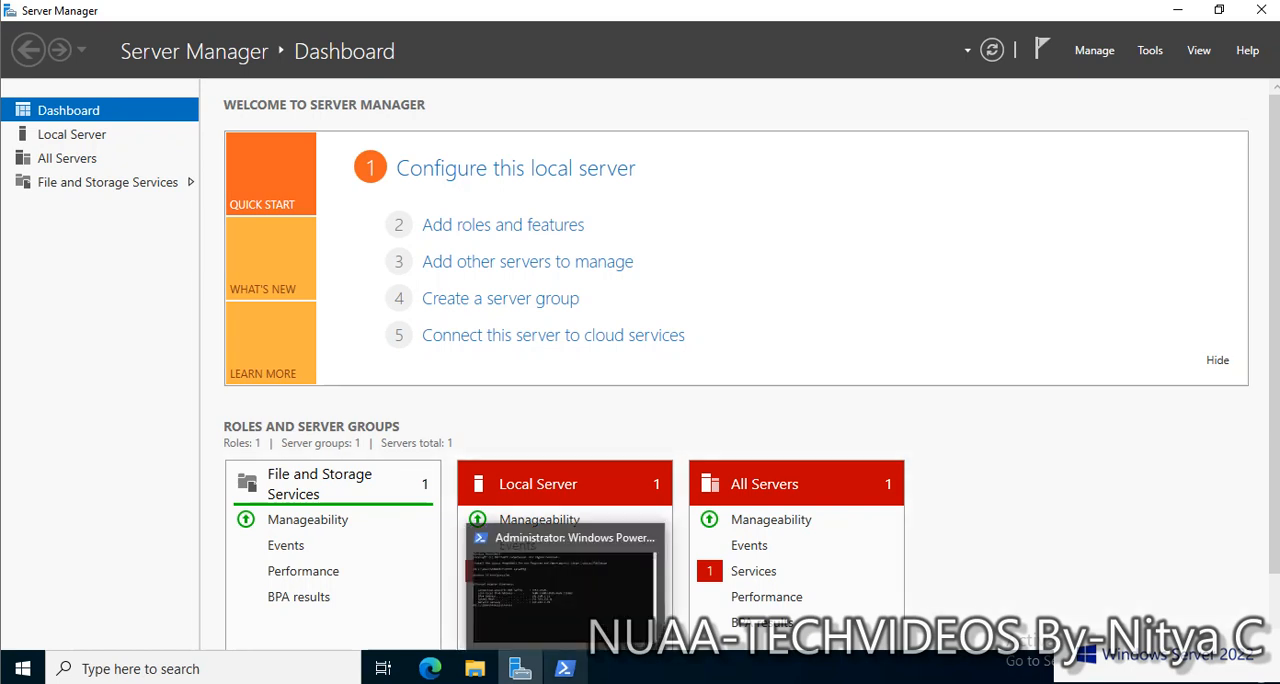
Test the second server's connectivity to the first domain controller in PowerShell by pinging test-dc1
left_click(565, 668)
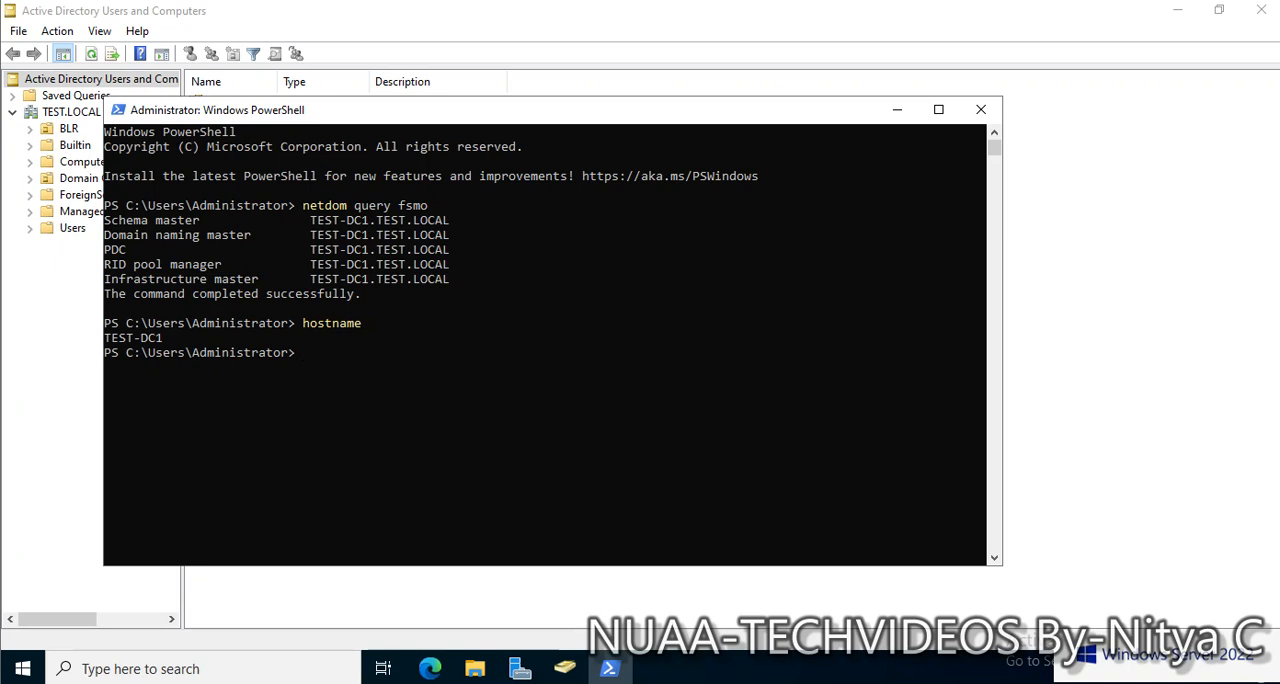
left_click_drag(310, 264, 456, 264)
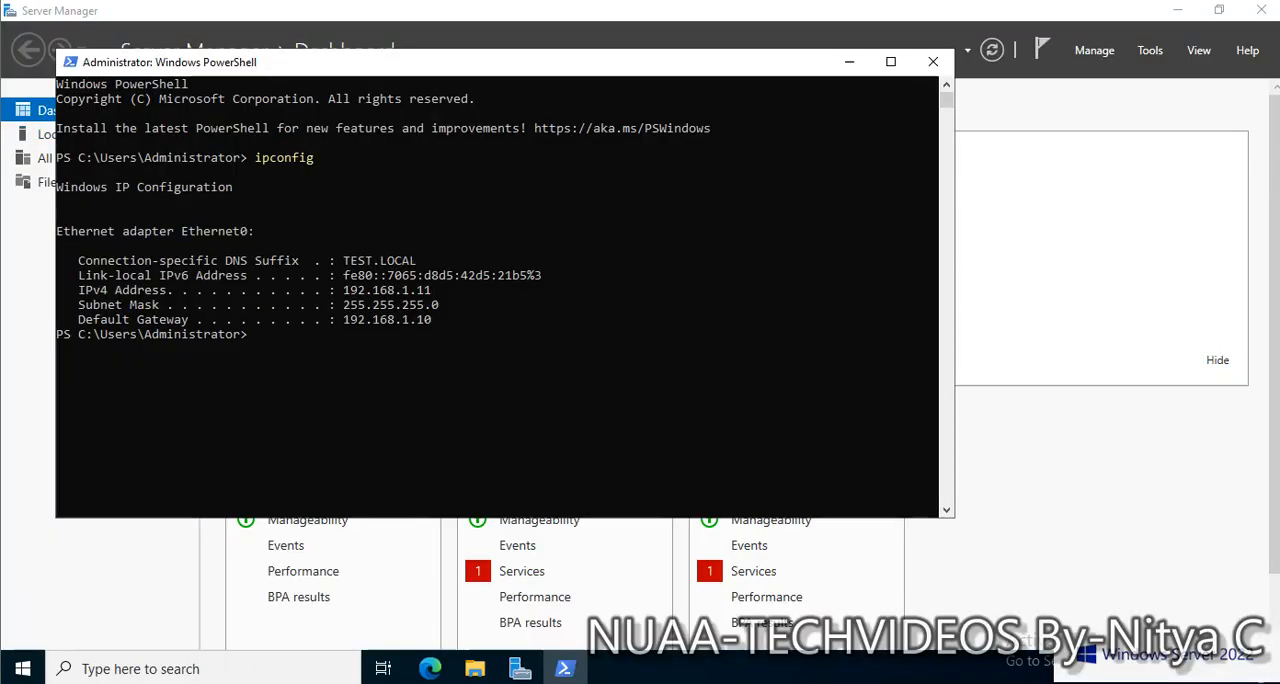
left_click(405, 362)
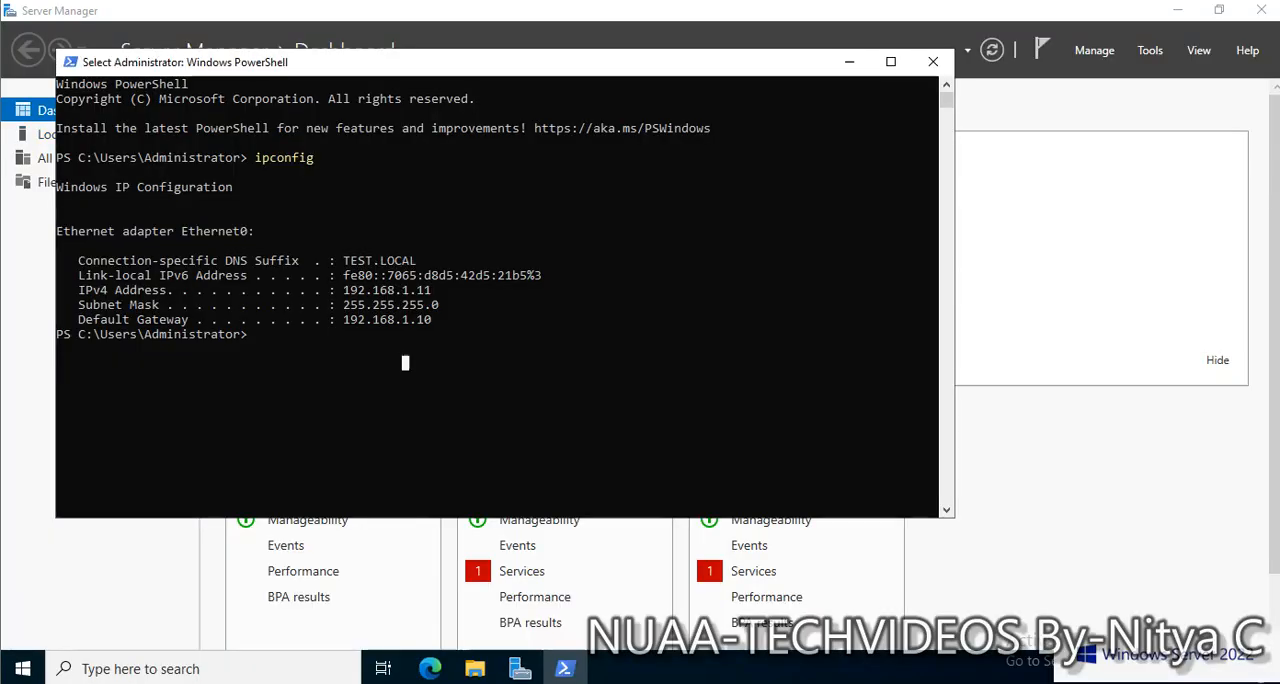
type("ping tes")
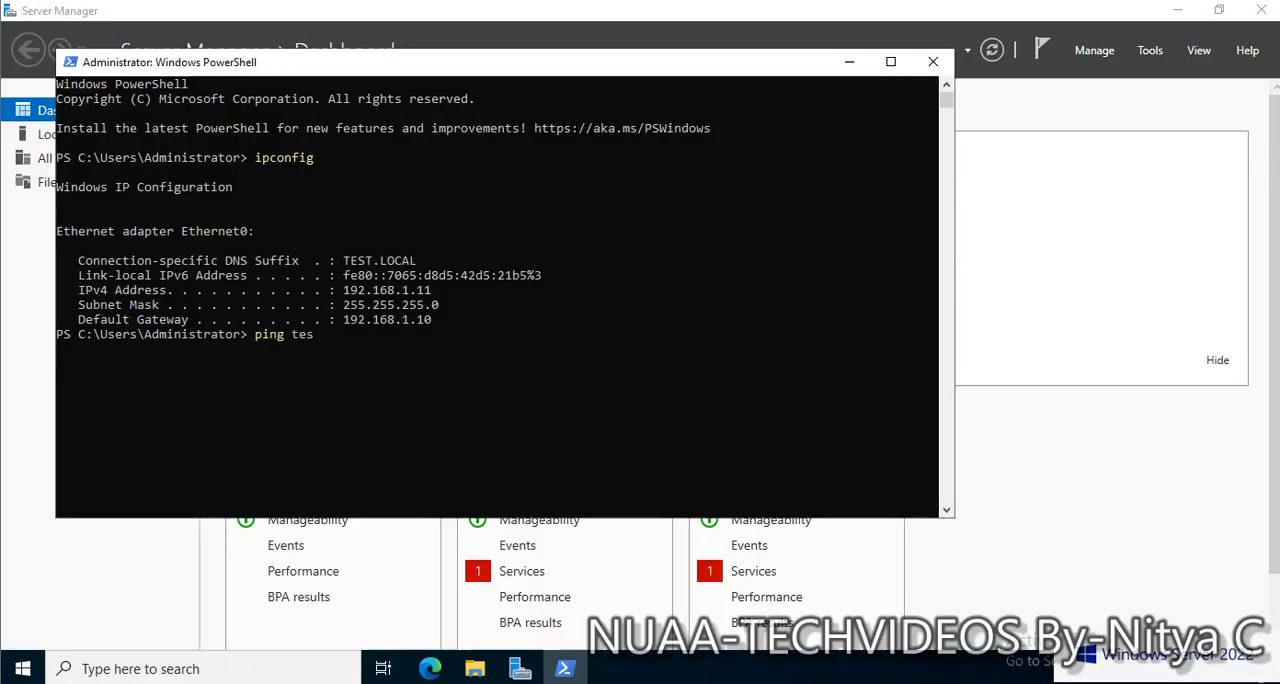
type("t-da")
key("BackSpace")
type("c1")
key("Return")
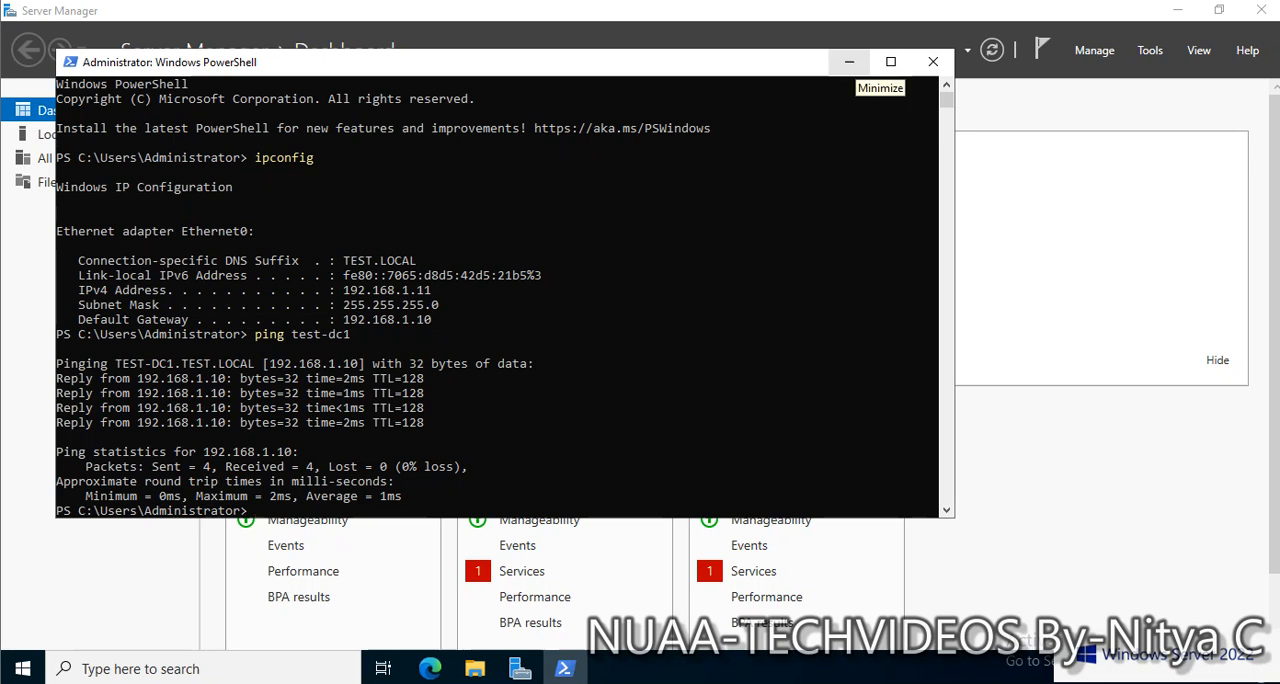
Open Network Connections from PowerShell by running ncpa.cpl
left_click(522, 451)
type("nc")
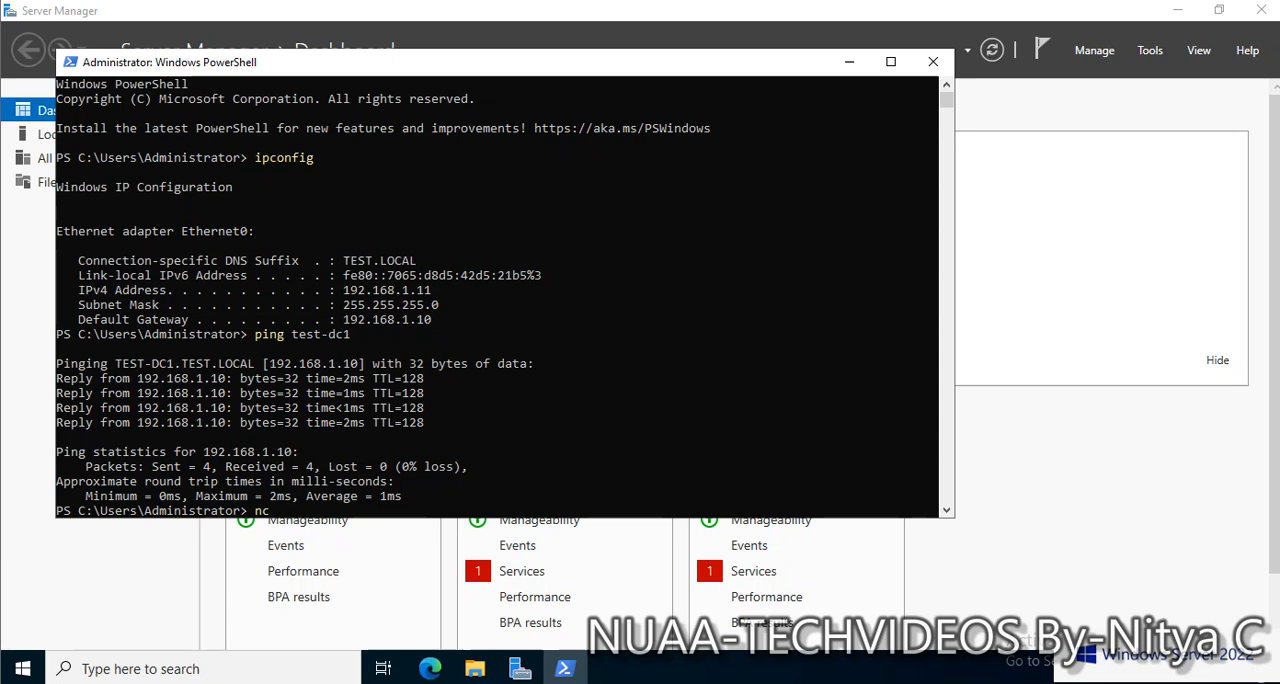
key("BackSpace")
key("BackSpace")
type("ncap")
key("BackSpace")
key("BackSpace")
type("pca.")
key("BackSpace")
key("BackSpace")
key("BackSpace")
key("BackSpace")
type("pa.cpl")
key("Return")
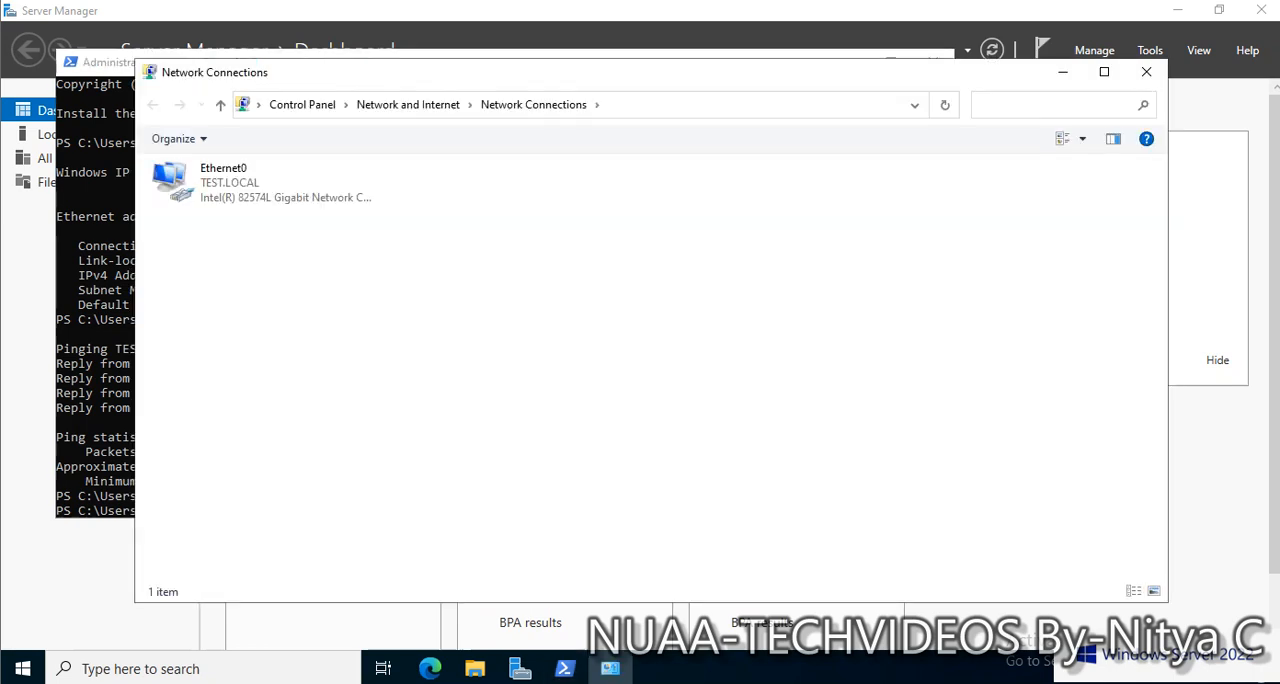
Assign Ethernet0 the static IPv4 address 192.168.1.9 with subnet mask 255.255.255.0
left_click(223, 190)
right_click(223, 190)
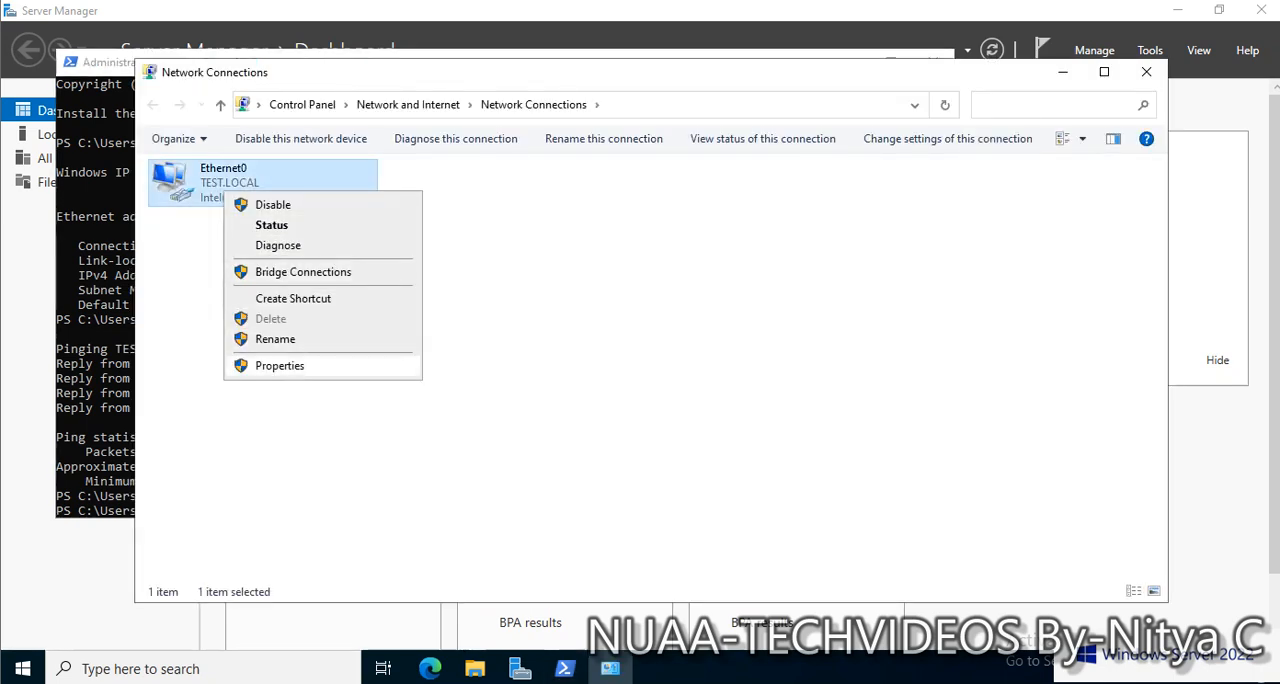
left_click(279, 365)
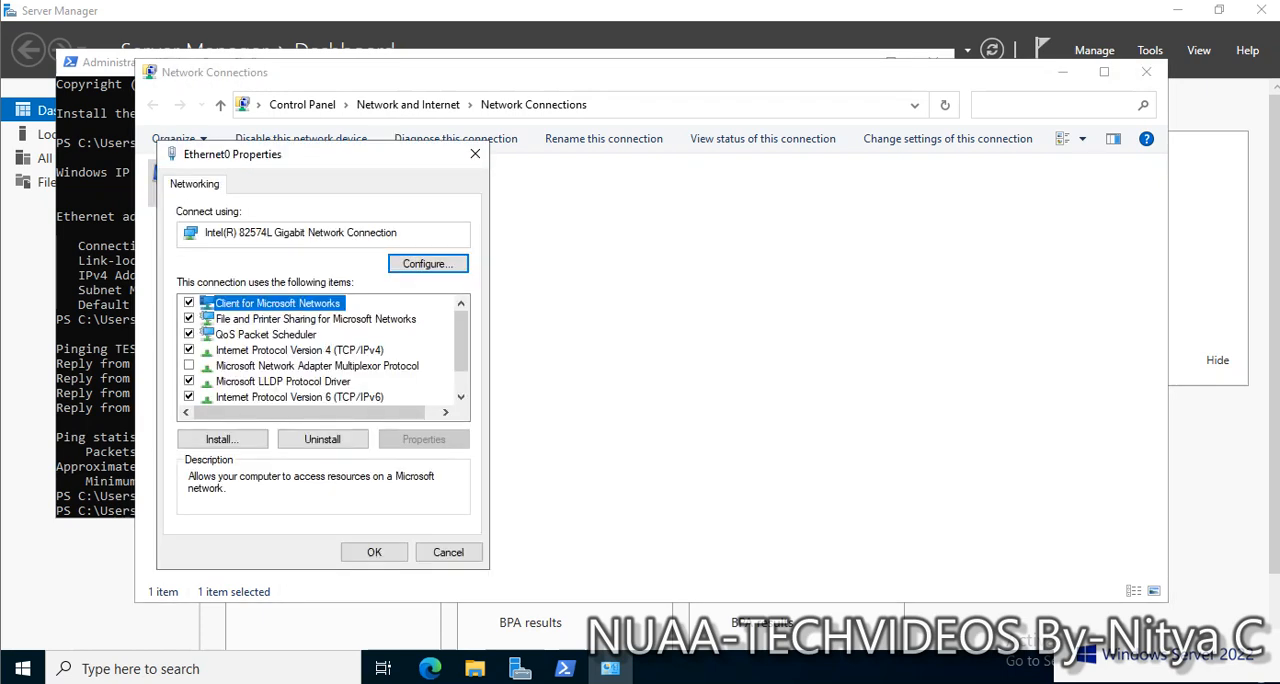
double_click(299, 350)
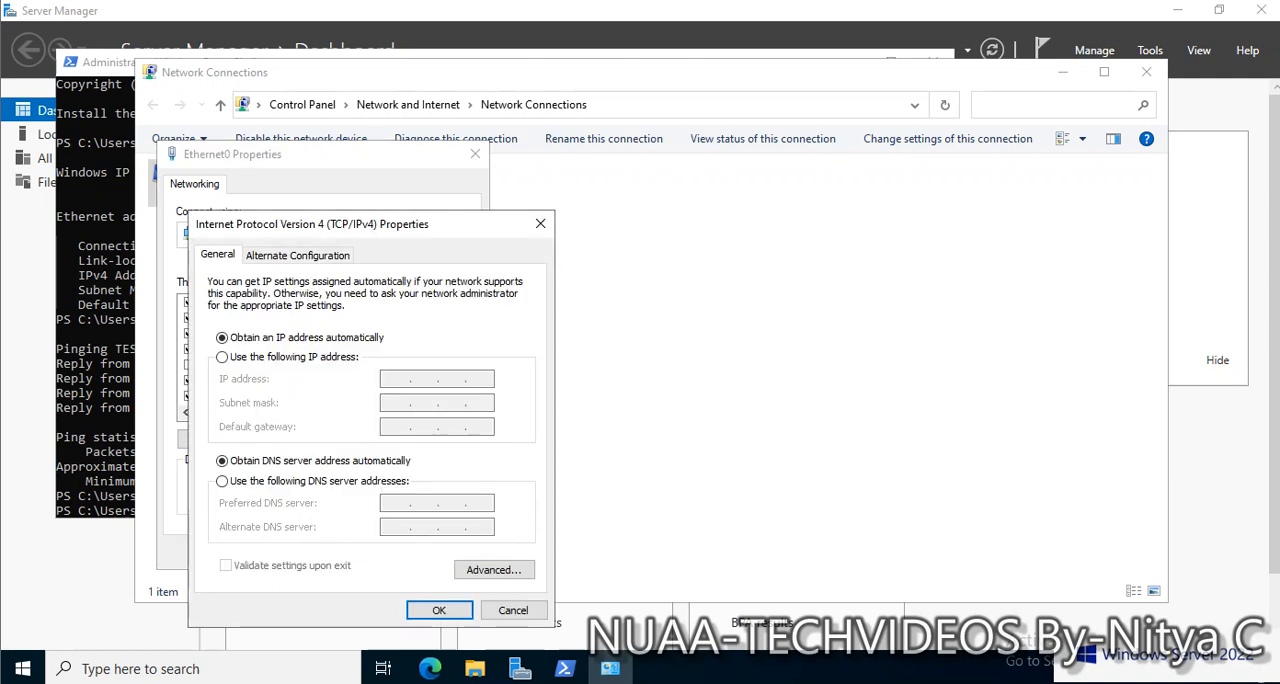
left_click(222, 357)
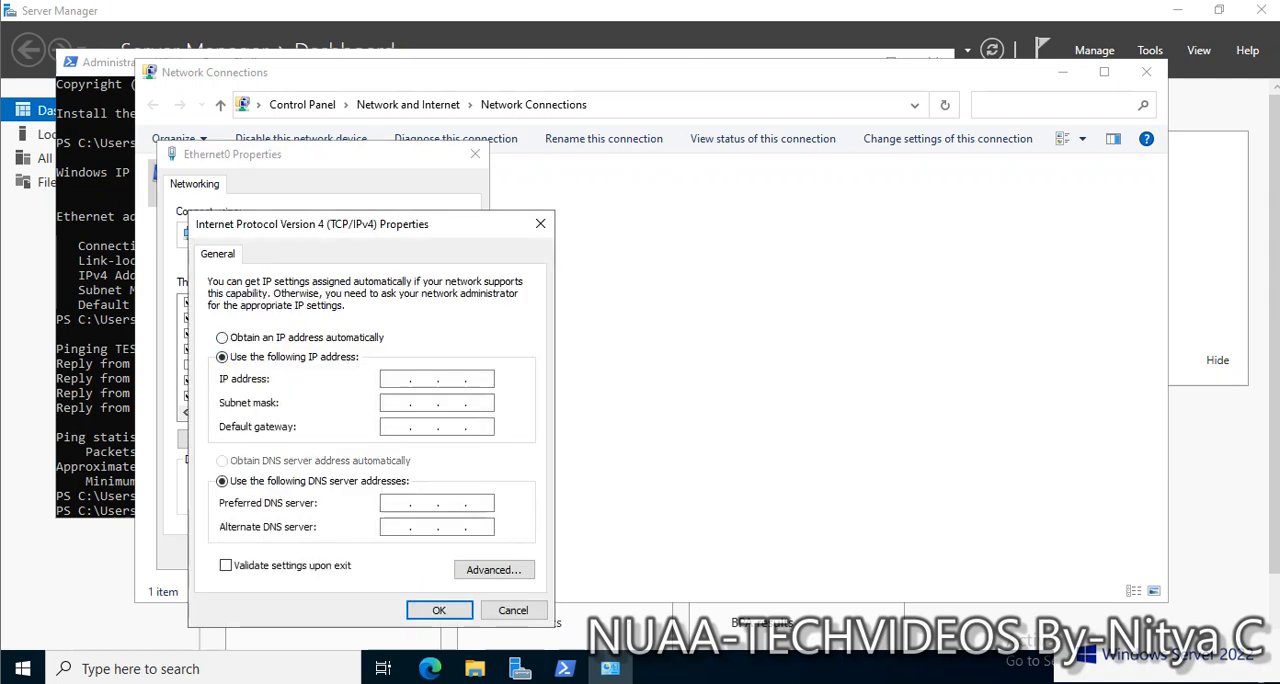
left_click(397, 379)
type("192.16")
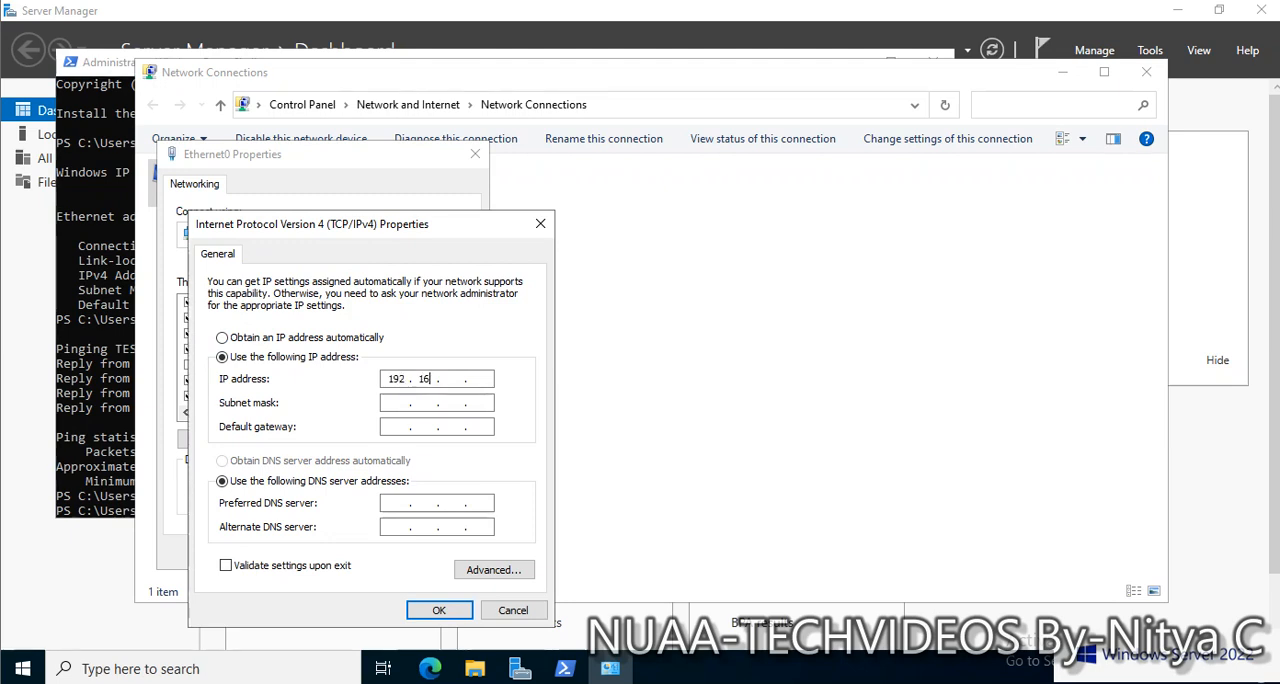
type("8.1.9")
key("Tab")
key("Tab")
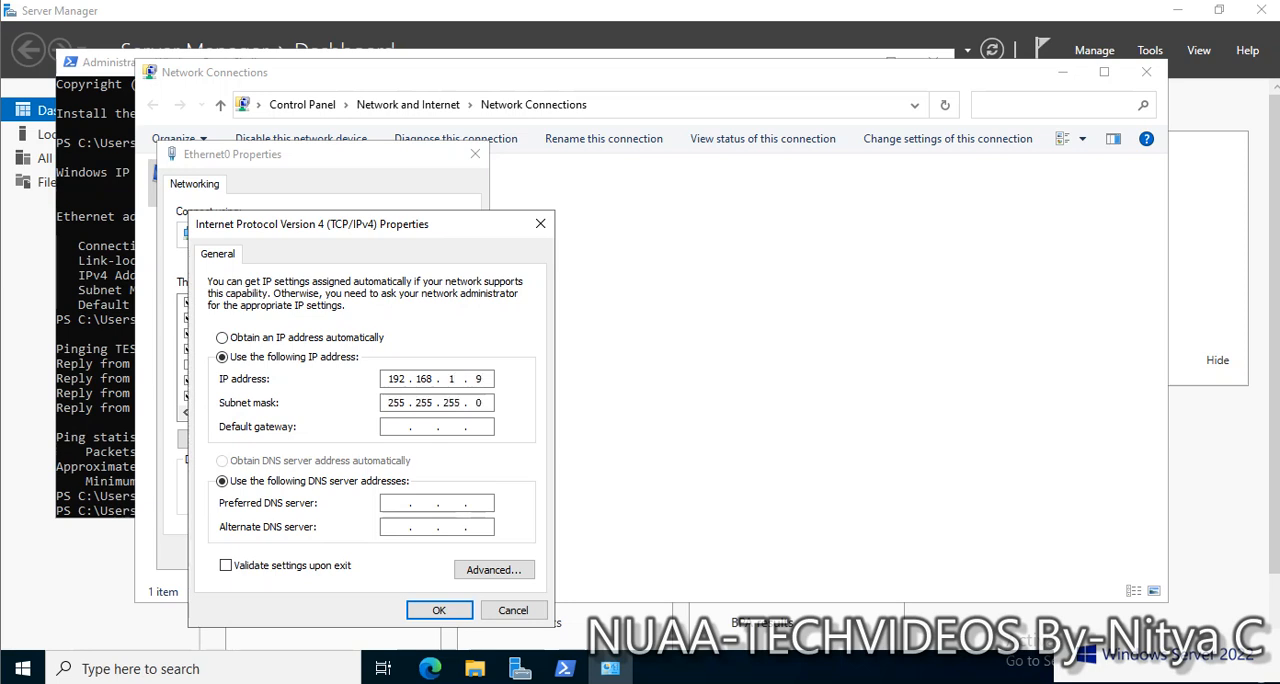
Set the IPv4 default gateway to 192.168.1.10
type("192.168.1.10")
Set the preferred DNS server to 192.168.1.10, apply the adapter settings and clear the open windows to return to Server Manager
left_click(397, 503)
type("192 . 168 . 1 . 10")
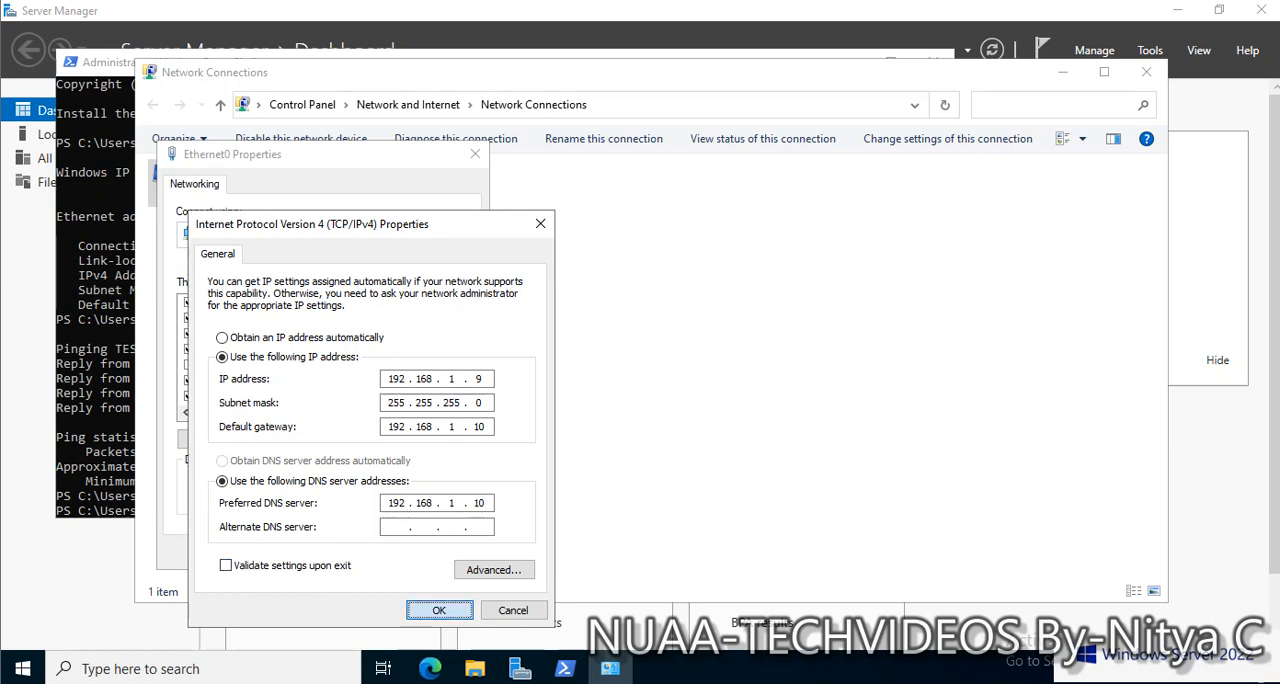
key("Return")
left_click(374, 552)
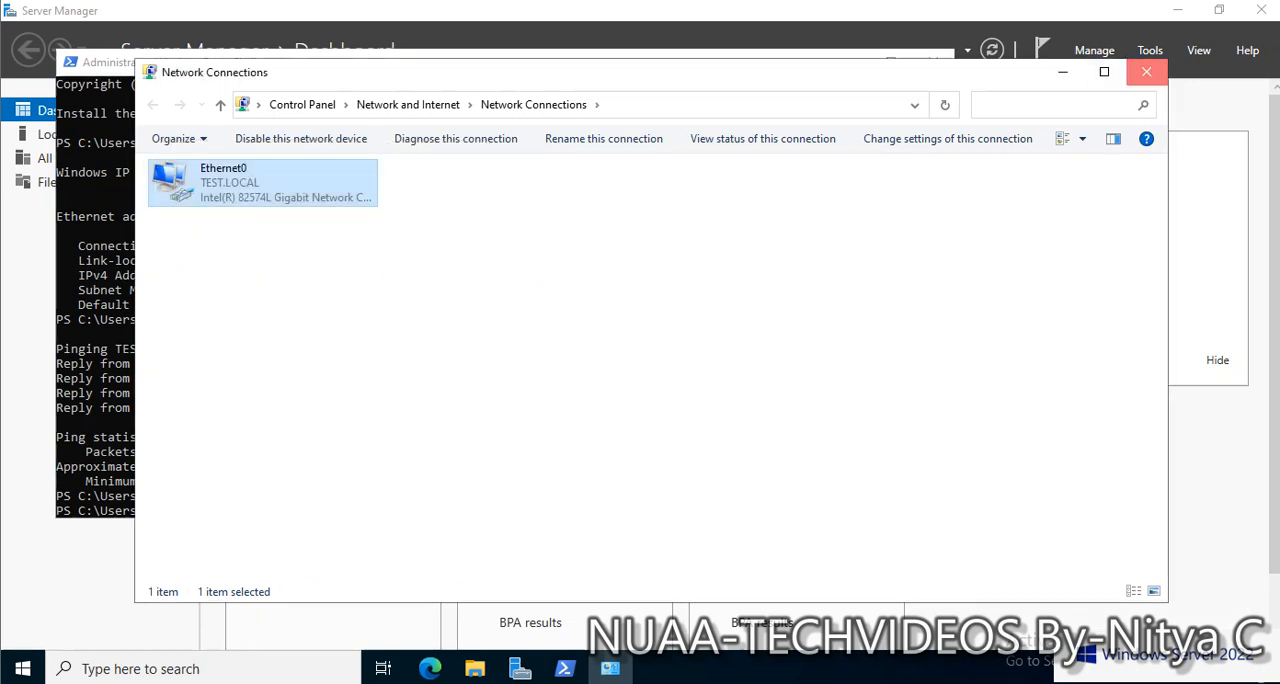
left_click(1146, 72)
left_click(849, 61)
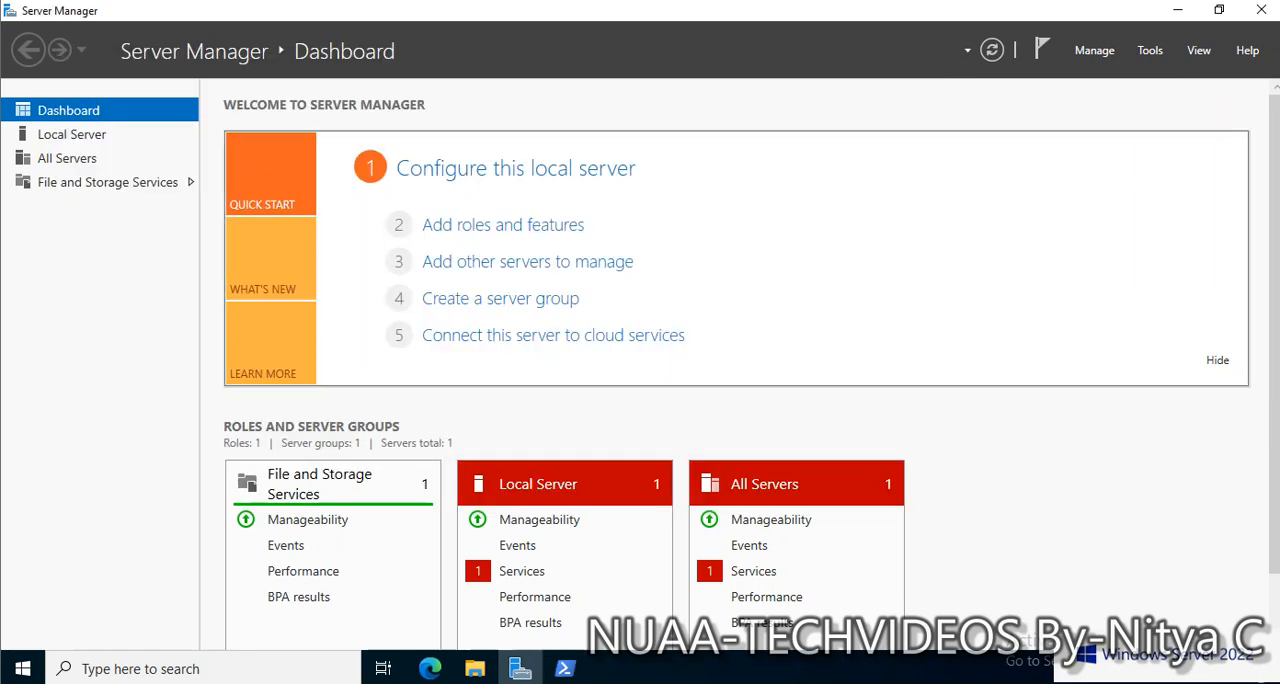
left_click(503, 225)
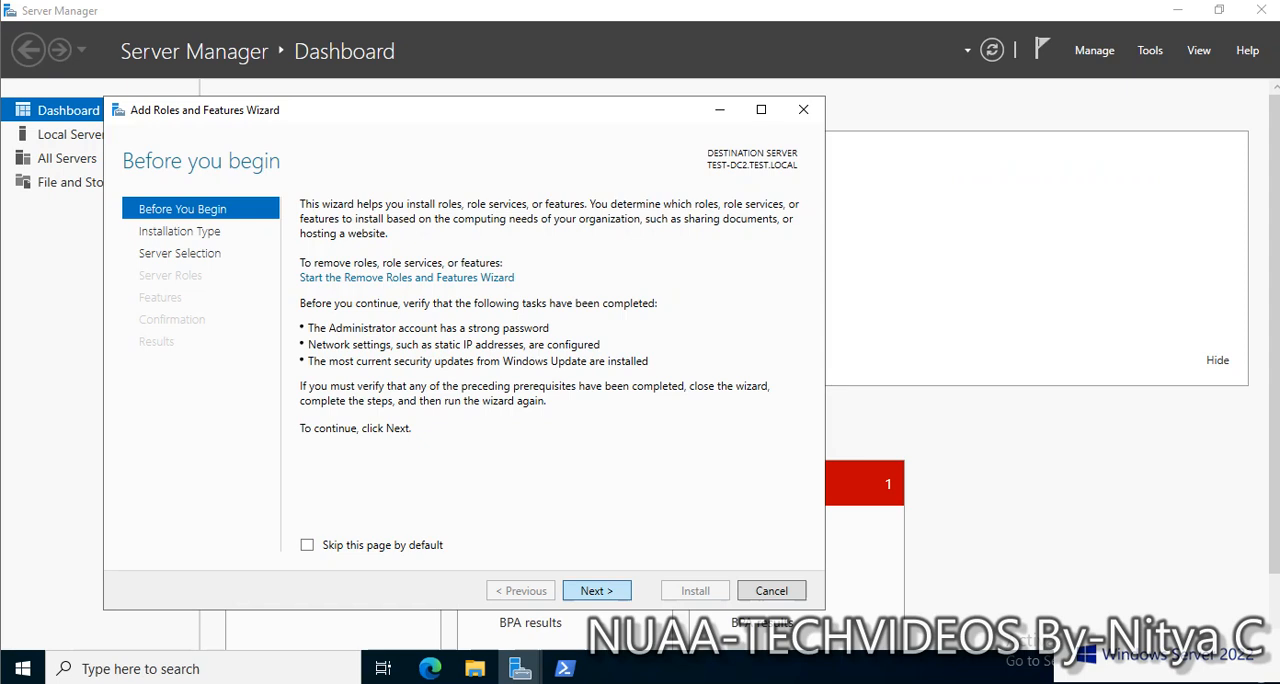
left_click(597, 591)
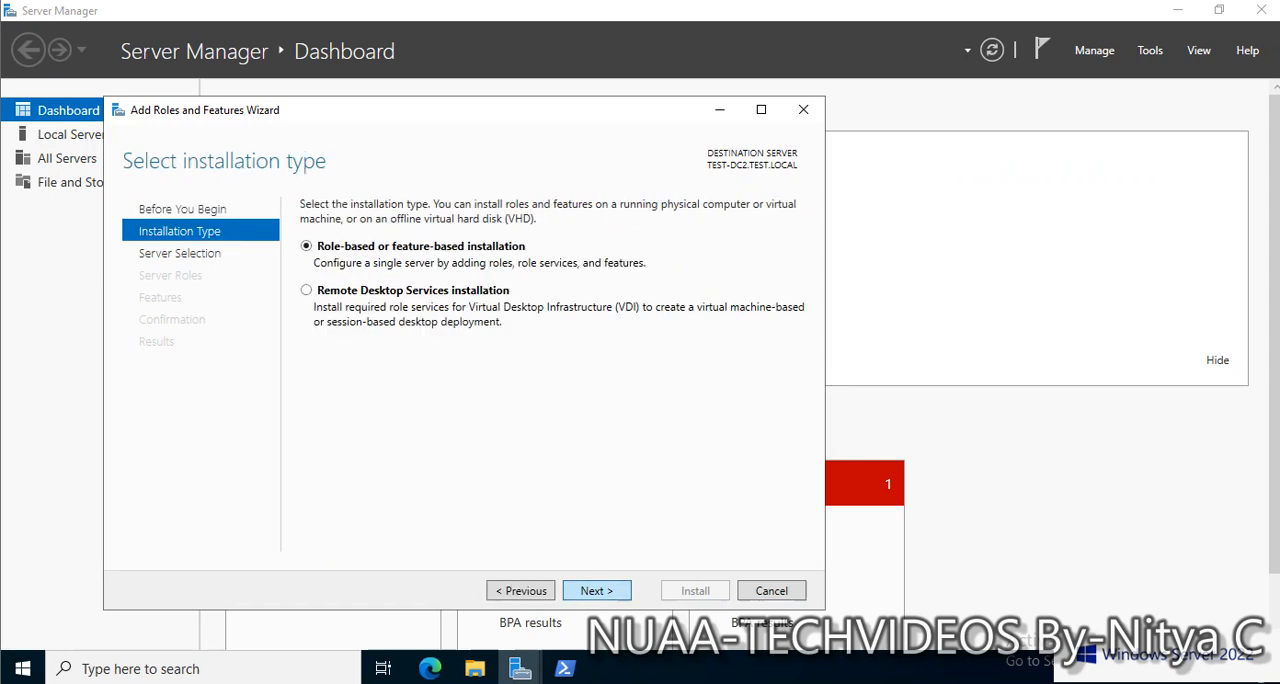
left_click(597, 591)
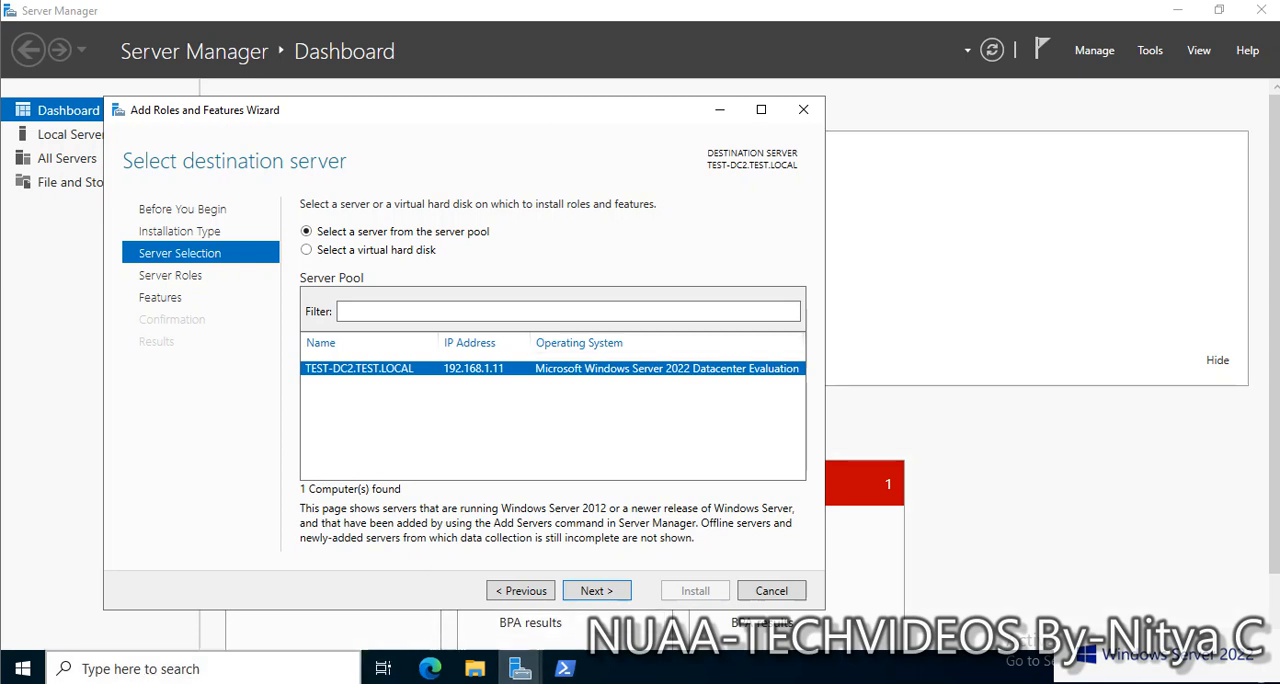
Switch to PowerShell and open Network Connections by running ncpa.cpl
key("super+x")
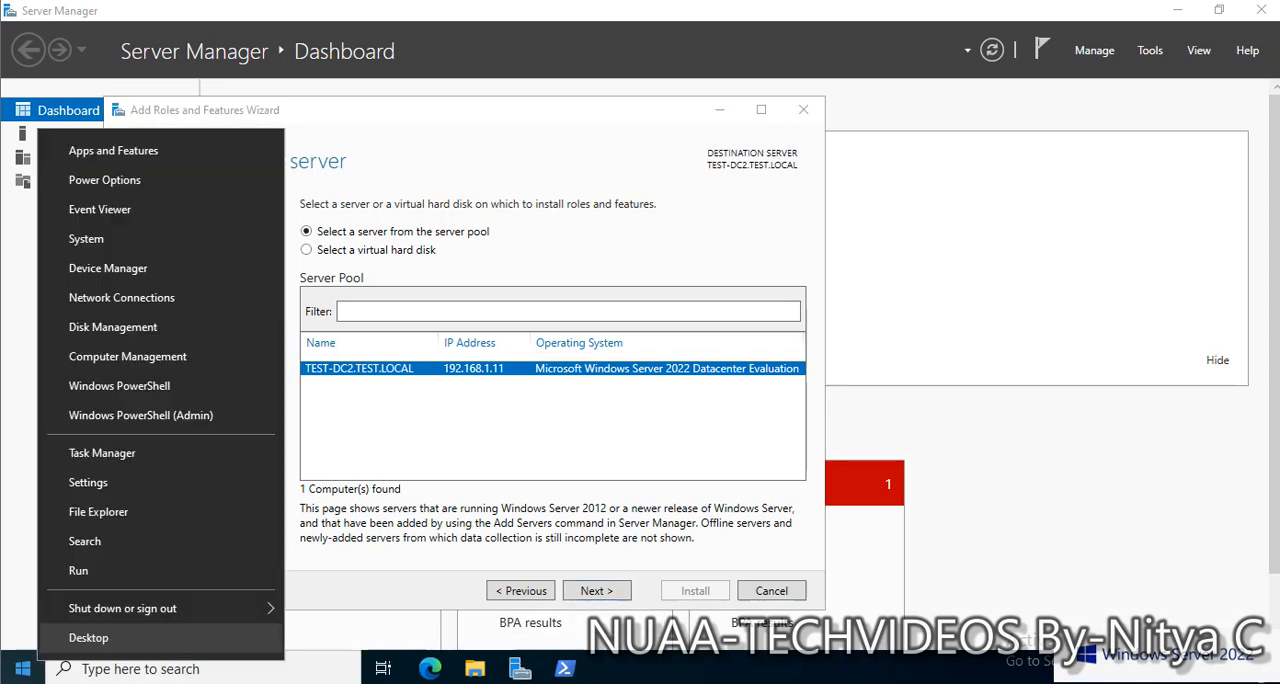
left_click(565, 668)
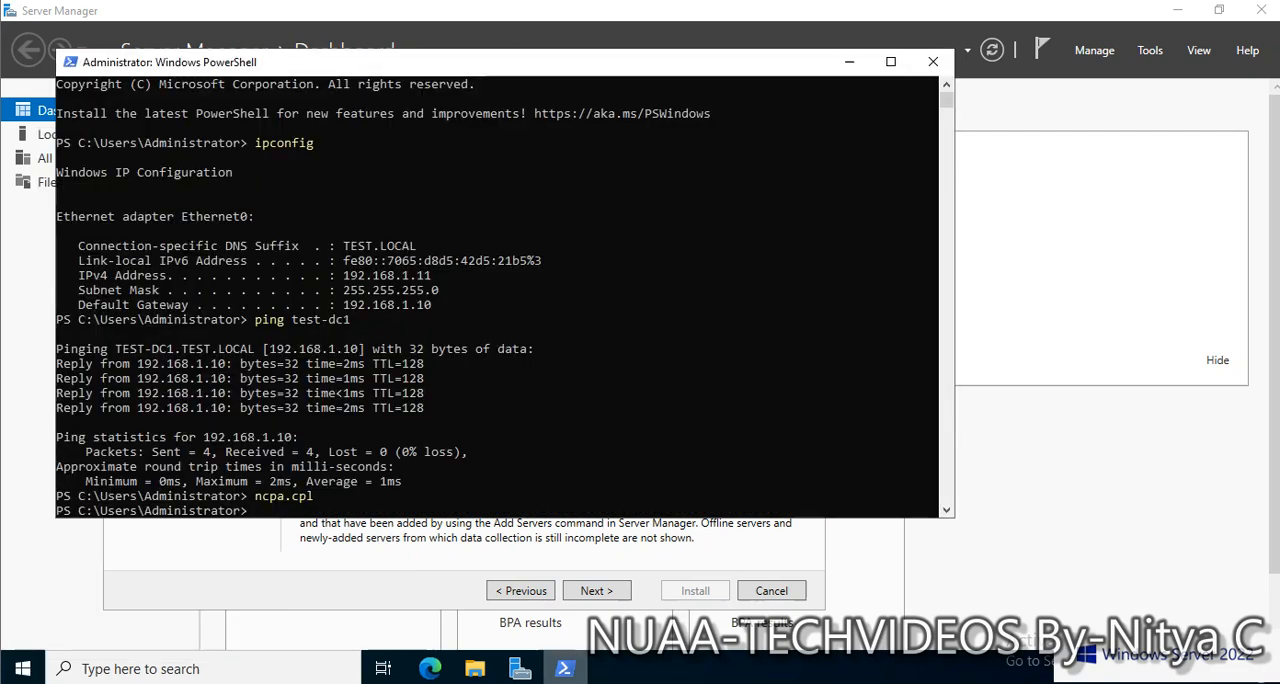
left_click(508, 481)
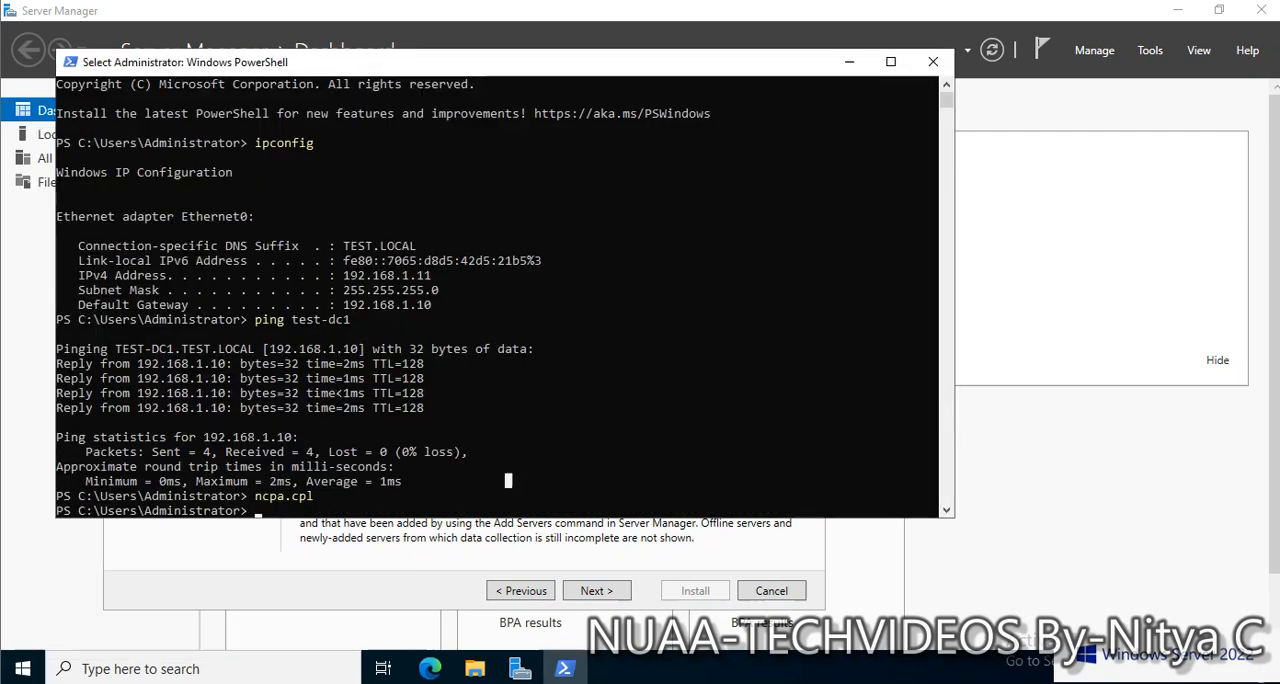
type("ncpa.cpl")
key("Return")
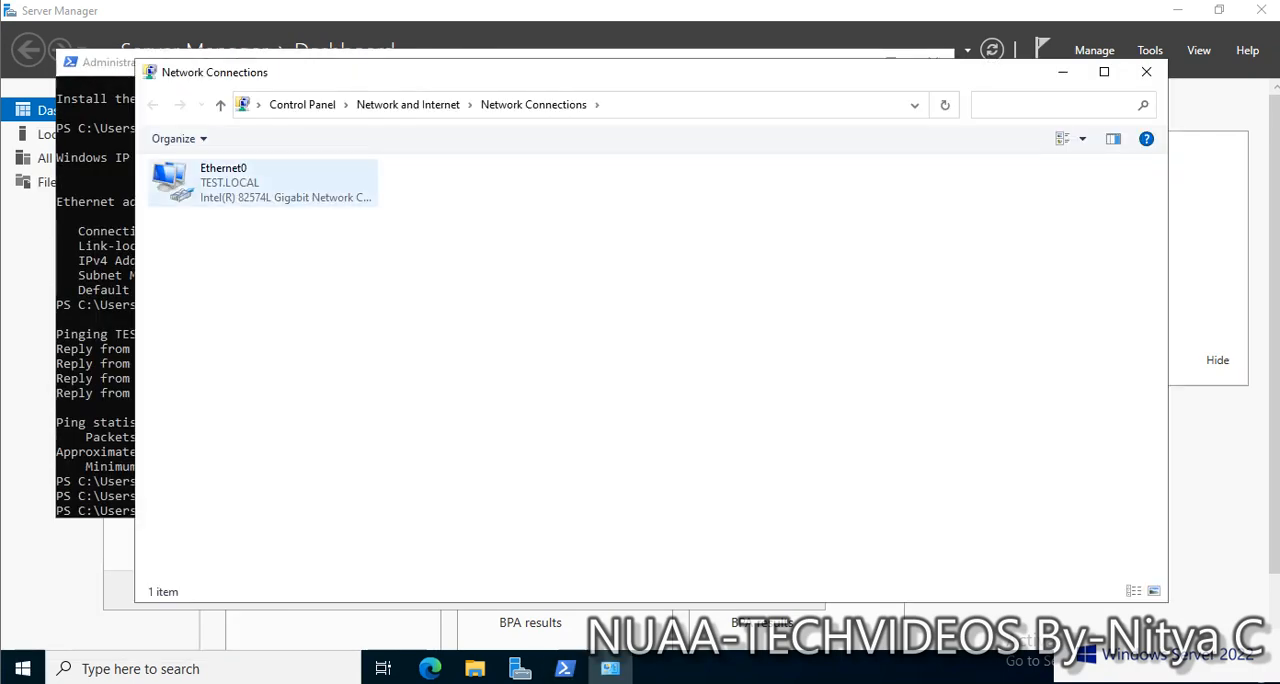
Disable the Ethernet0 adapter and enable it again to reload its network settings
right_click(258, 192)
left_click(280, 206)
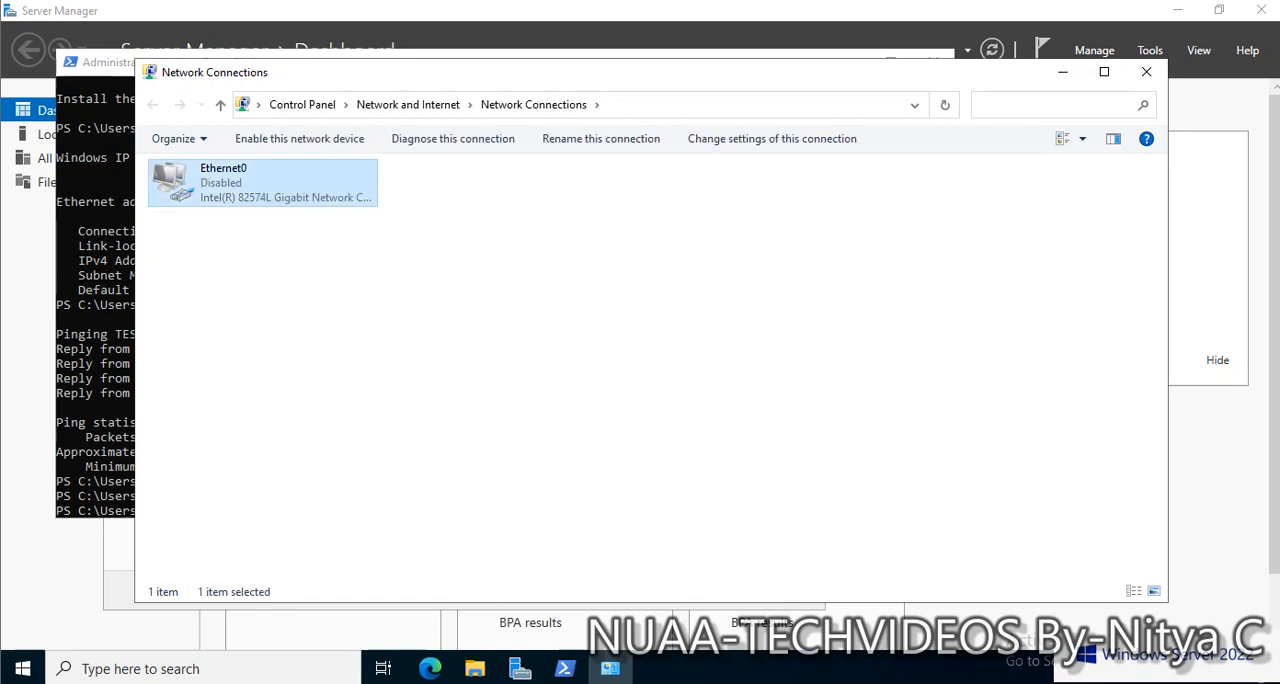
double_click(262, 186)
double_click(262, 183)
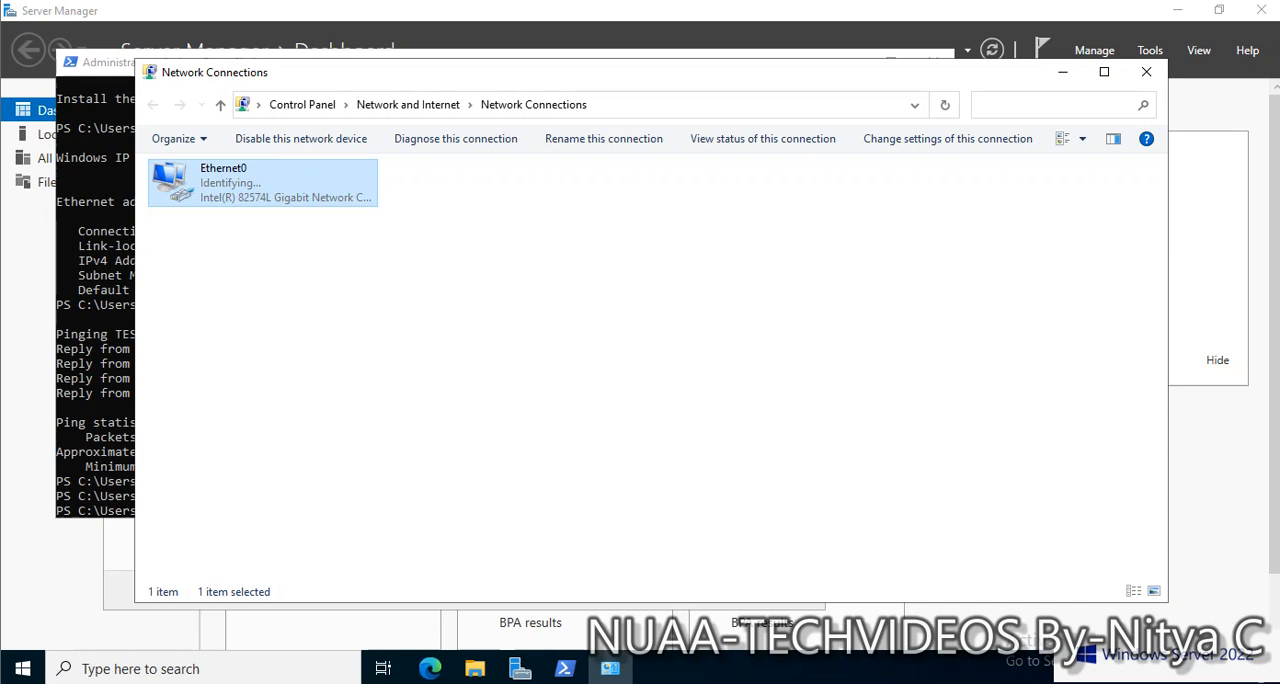
Check the adapter's current IP configuration with ipconfig in PowerShell, and minimize the open windows to return to Server Manager
key("alt+Tab")
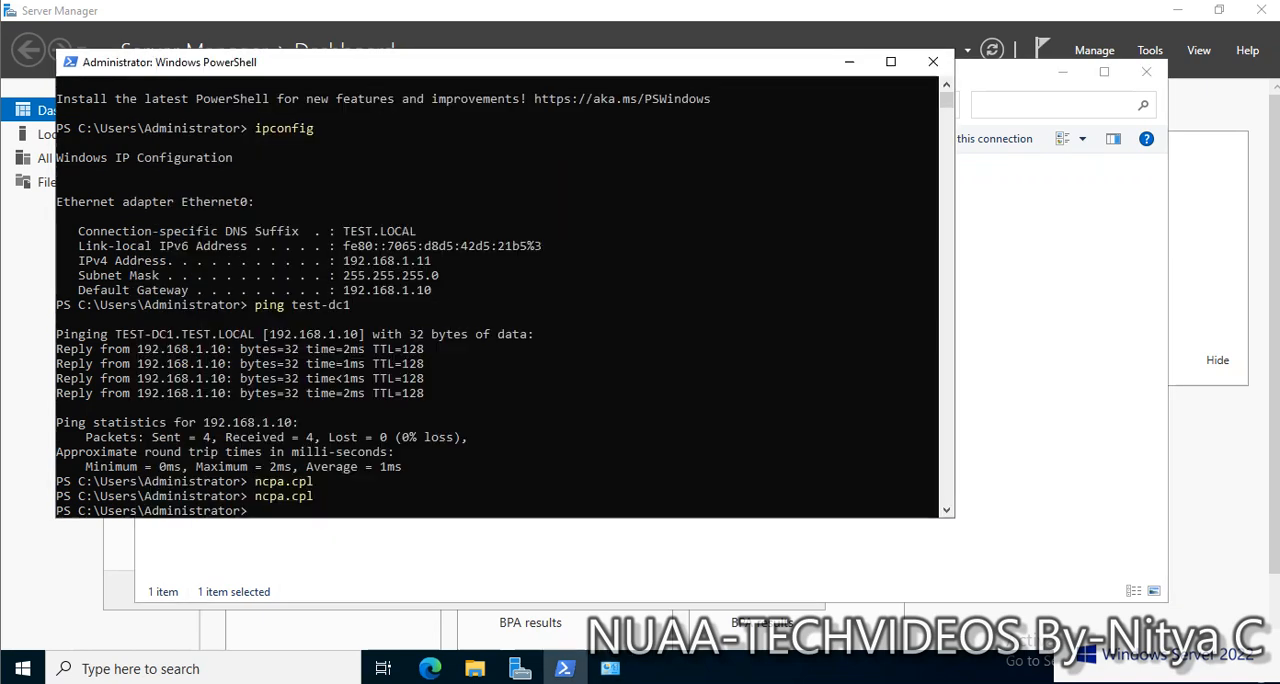
key("Up")
key("Up")
key("Up")
key("Return")
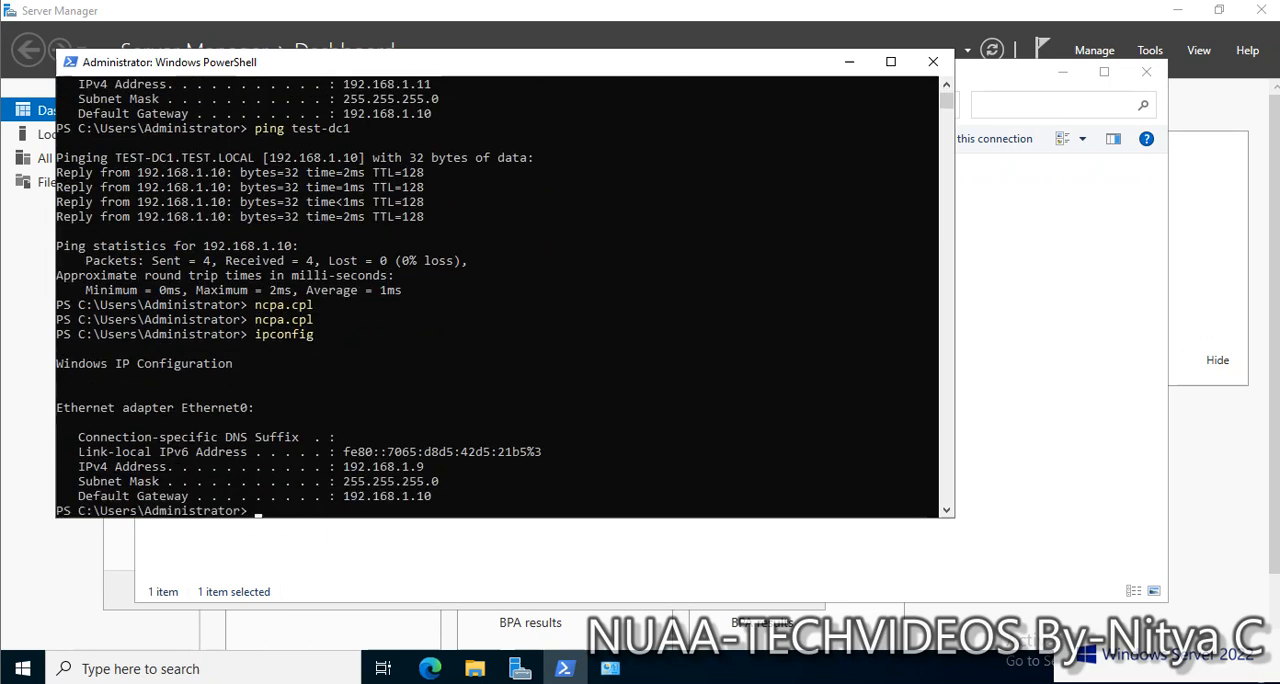
left_click(1050, 380)
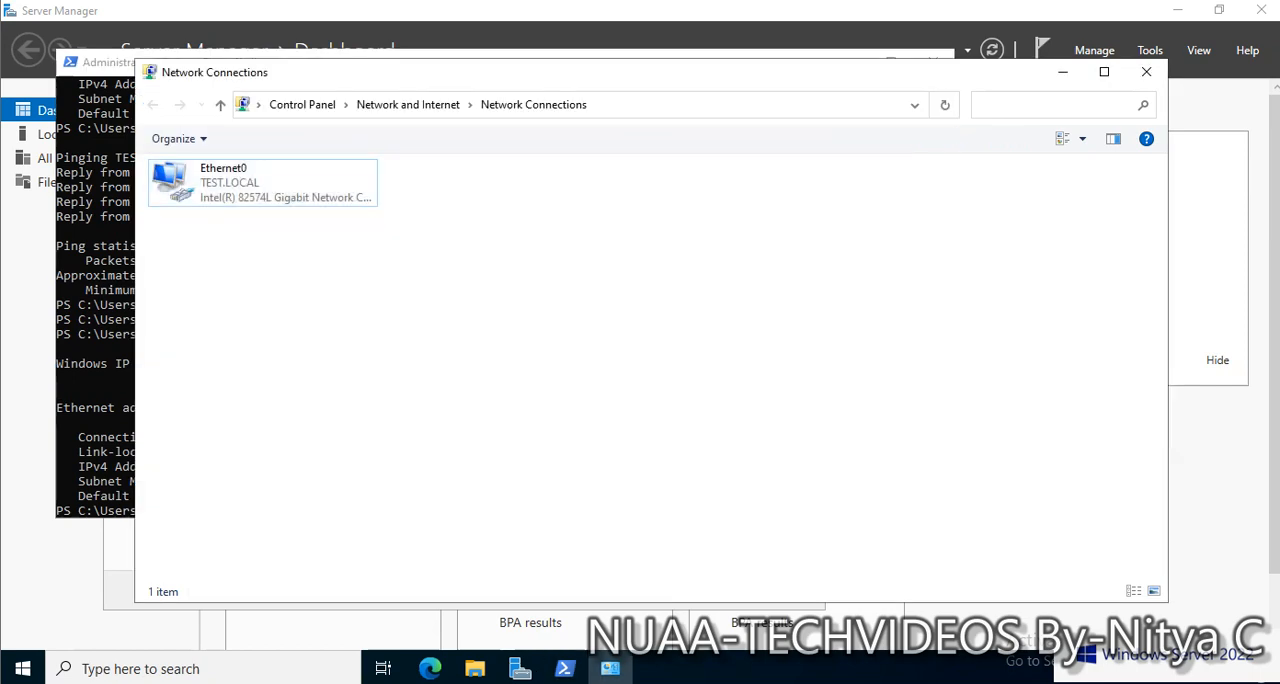
left_click(1062, 72)
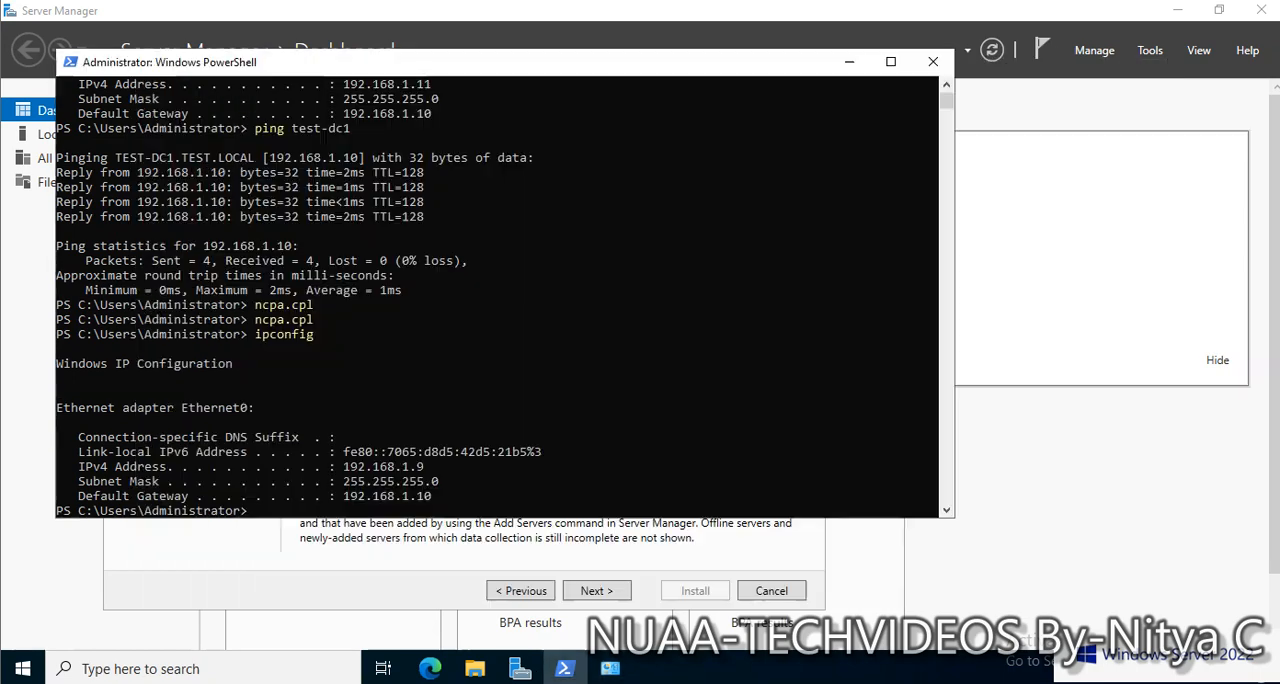
left_click(849, 62)
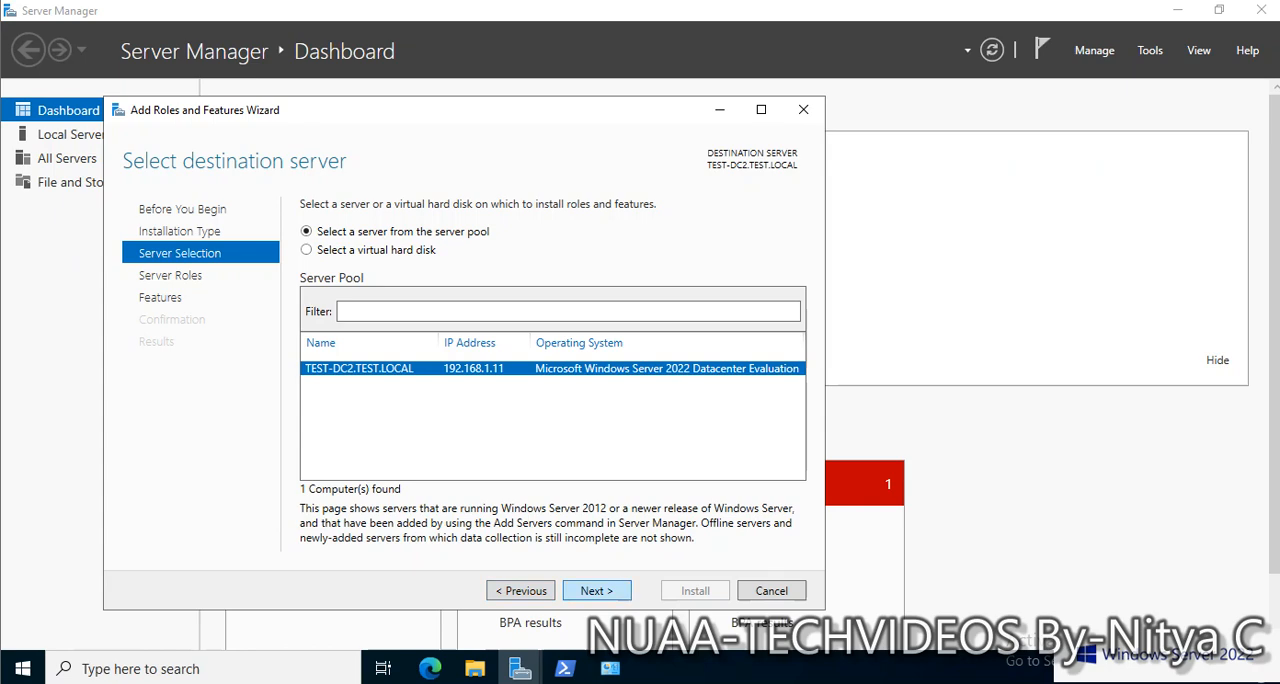
left_click(565, 668)
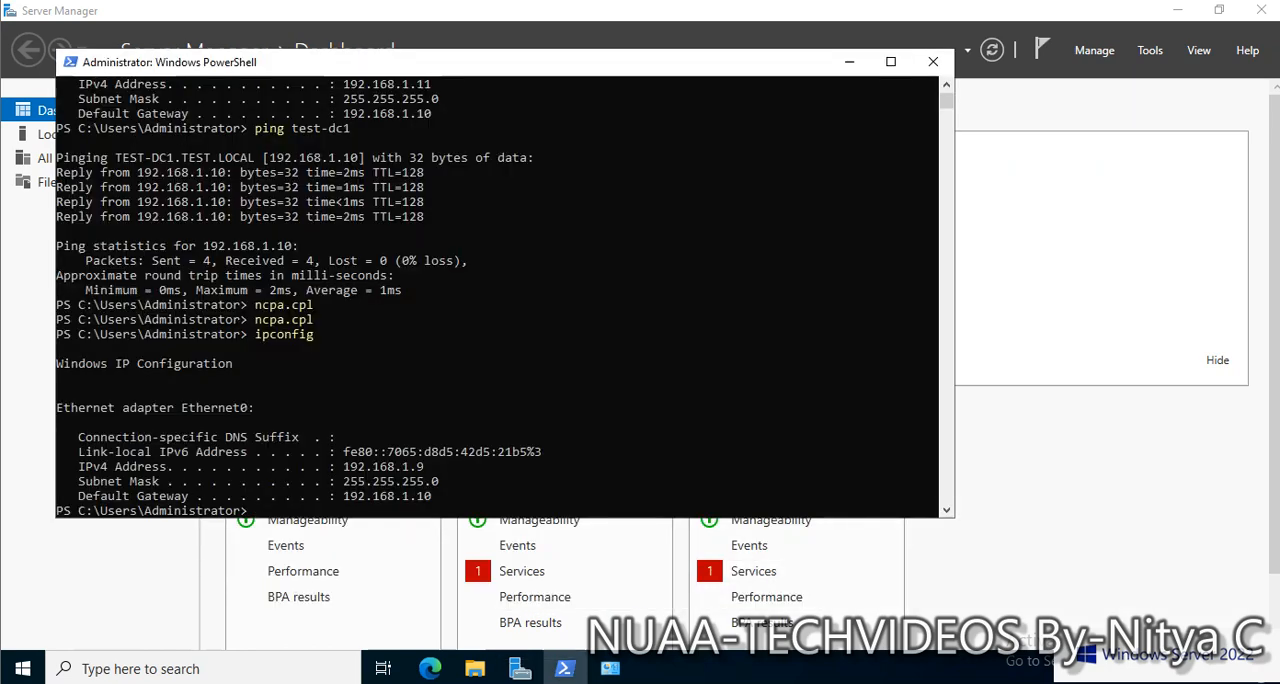
left_click(849, 62)
left_click(503, 225)
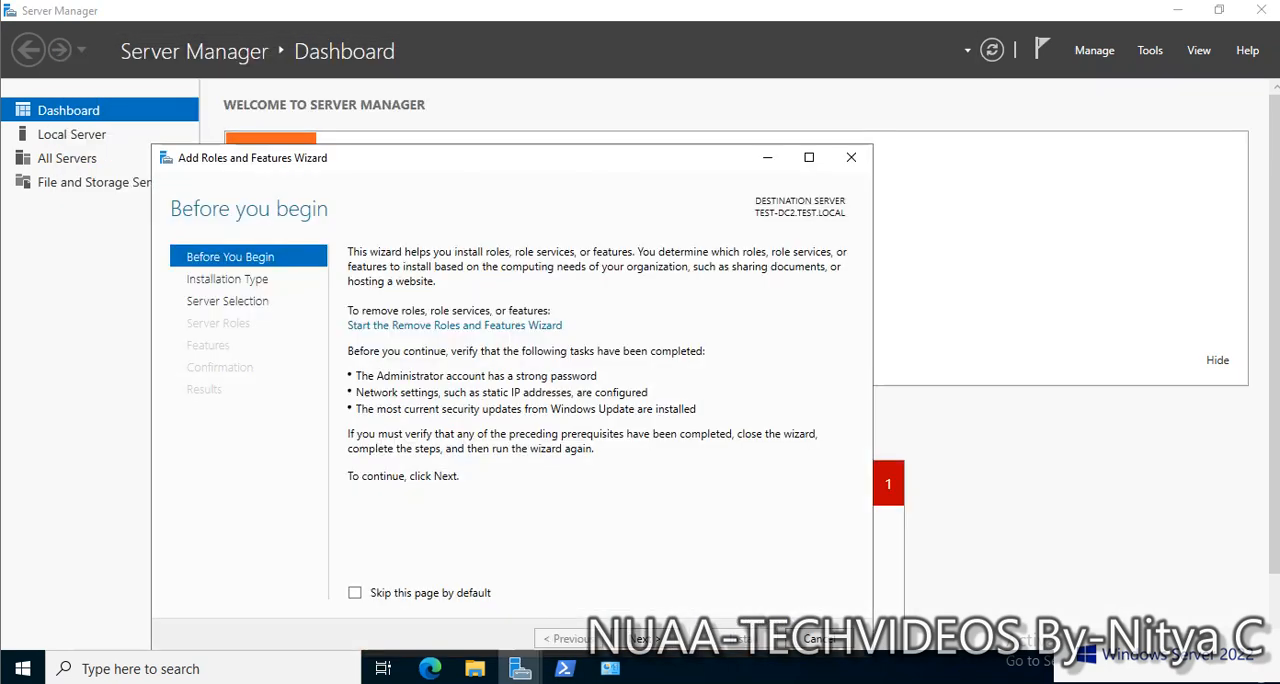
left_click(645, 638)
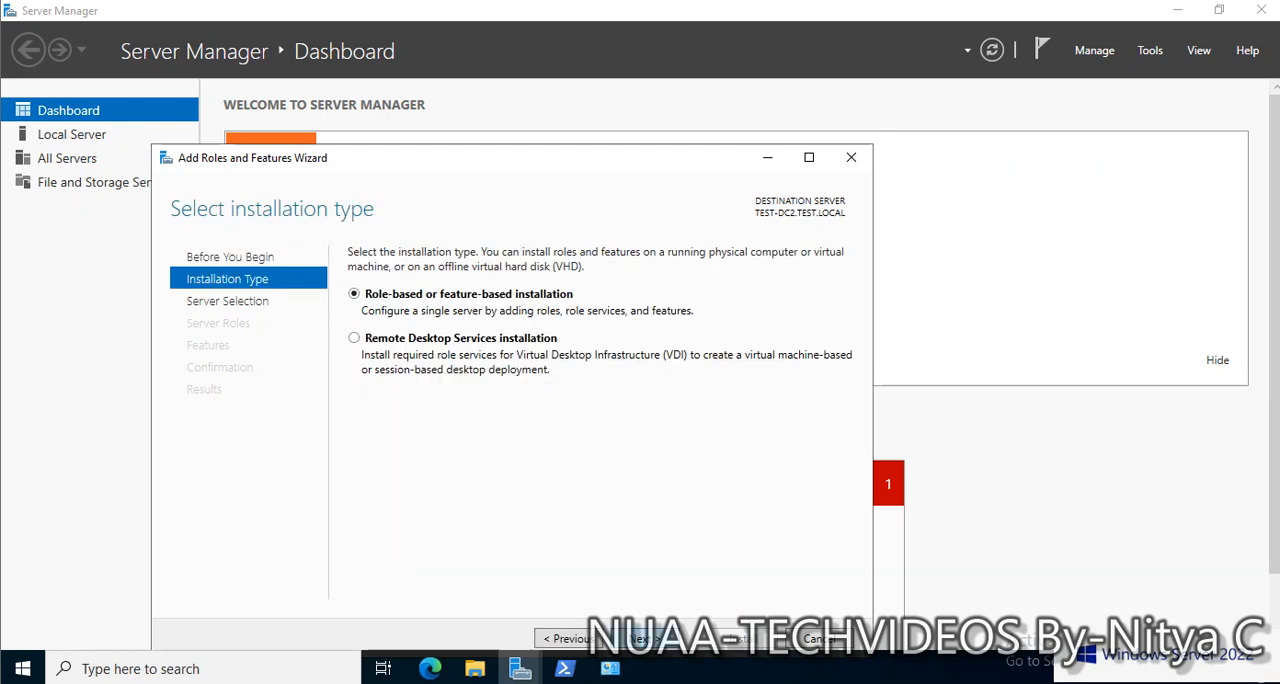
left_click(642, 638)
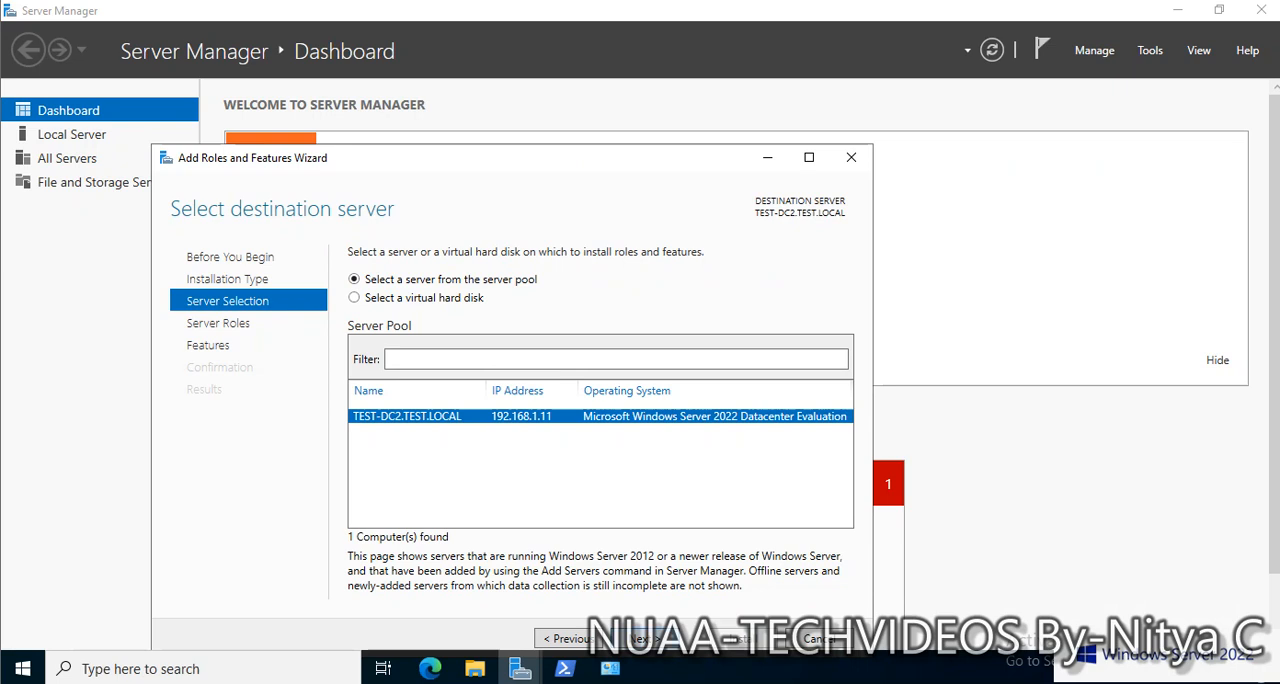
left_click(820, 638)
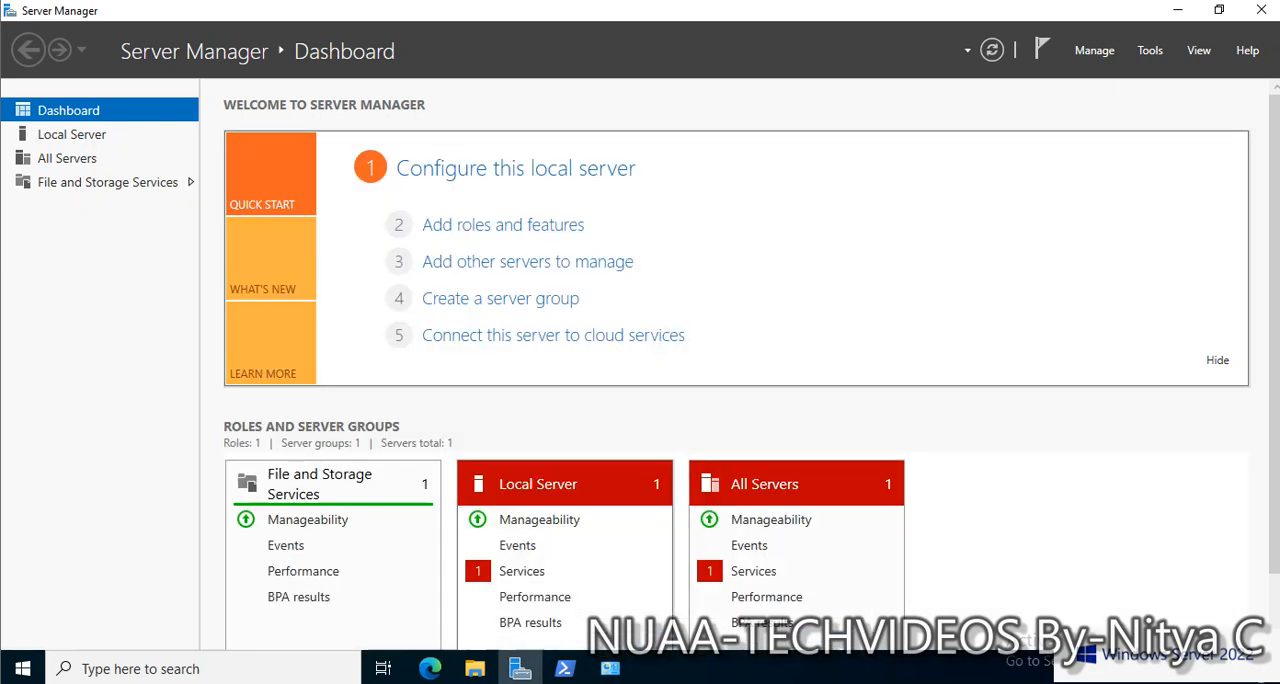
Restart the server with Other (Unplanned) as the shutdown reason
right_click(22, 668)
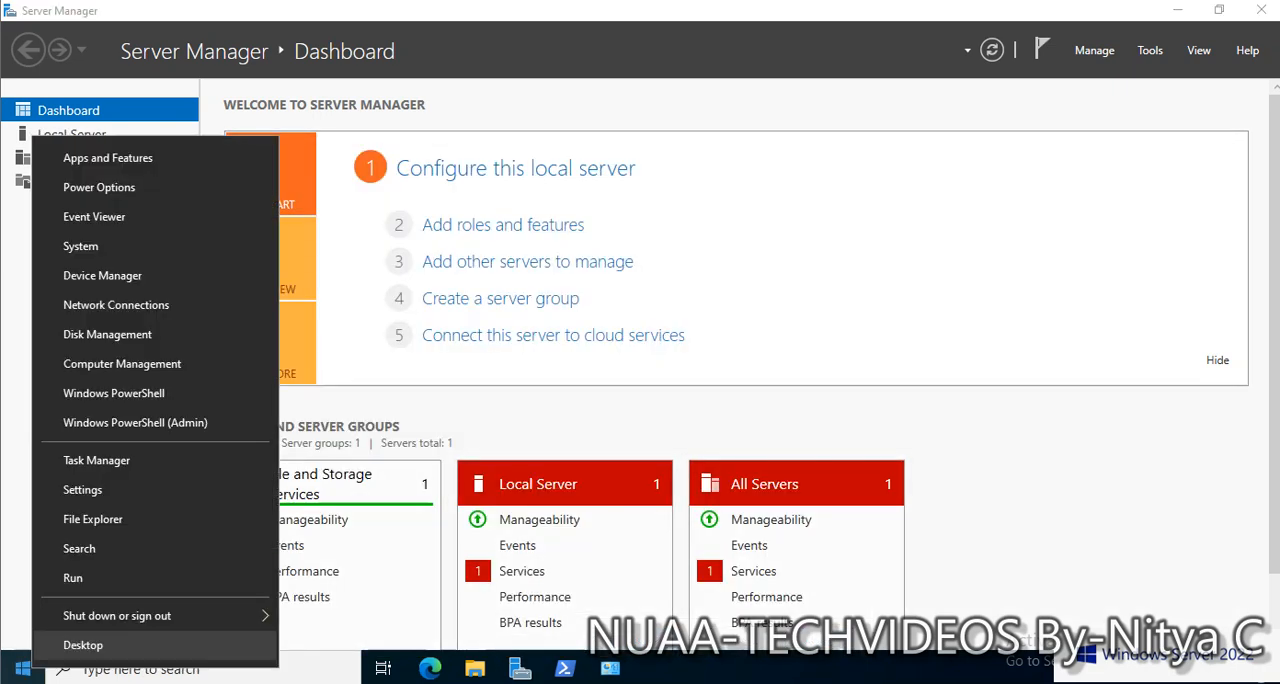
mouse_move(150, 615)
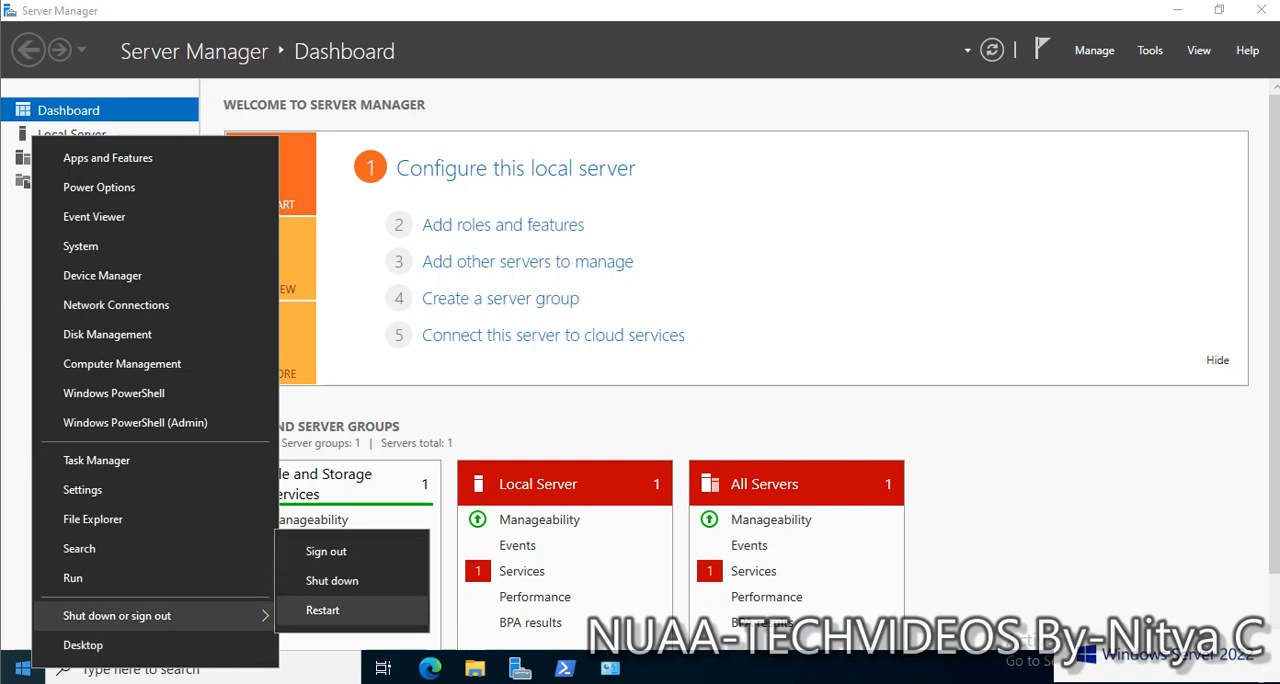
left_click(323, 610)
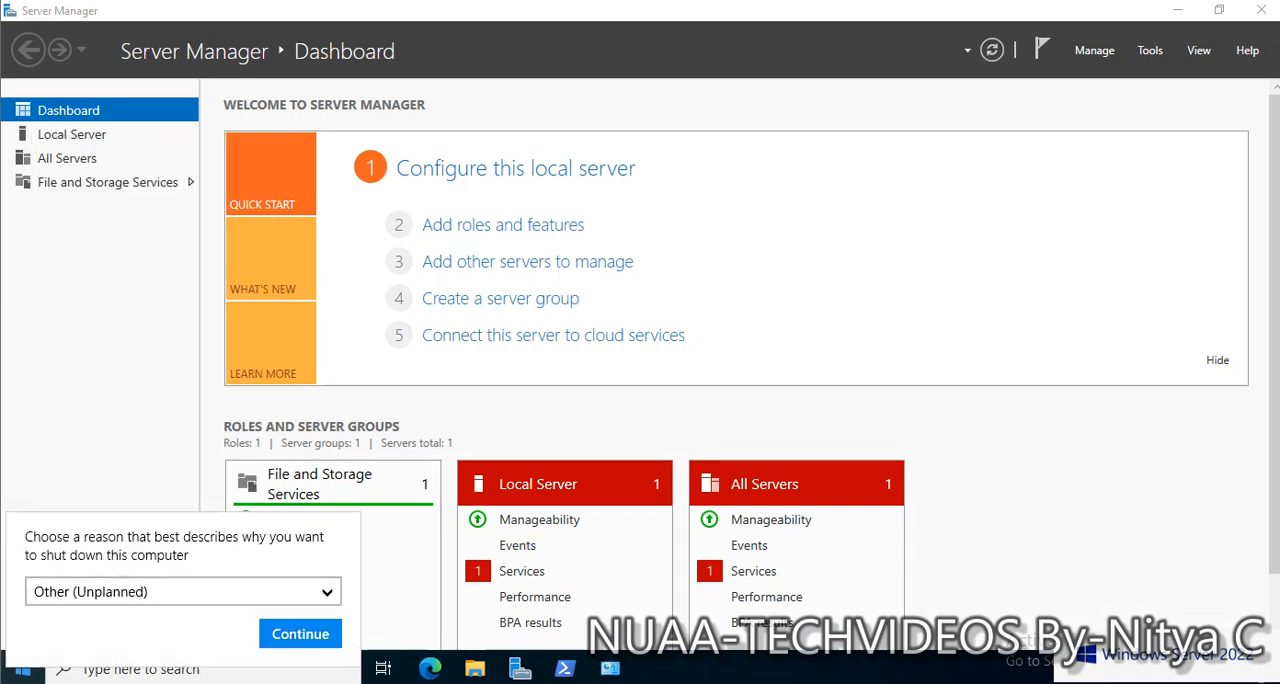
left_click(300, 632)
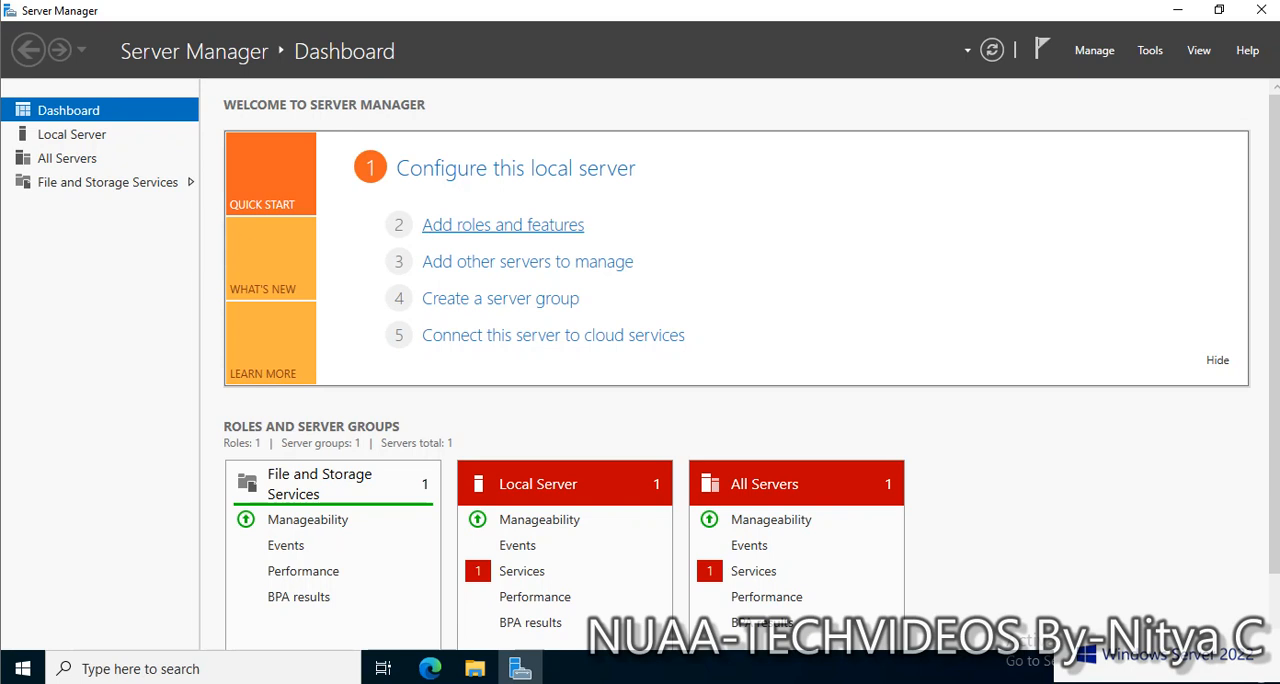
Start adding roles and features with a role-based installation on TEST-DC2.TEST.LOCAL from the server pool, continuing to the server roles
left_click(503, 225)
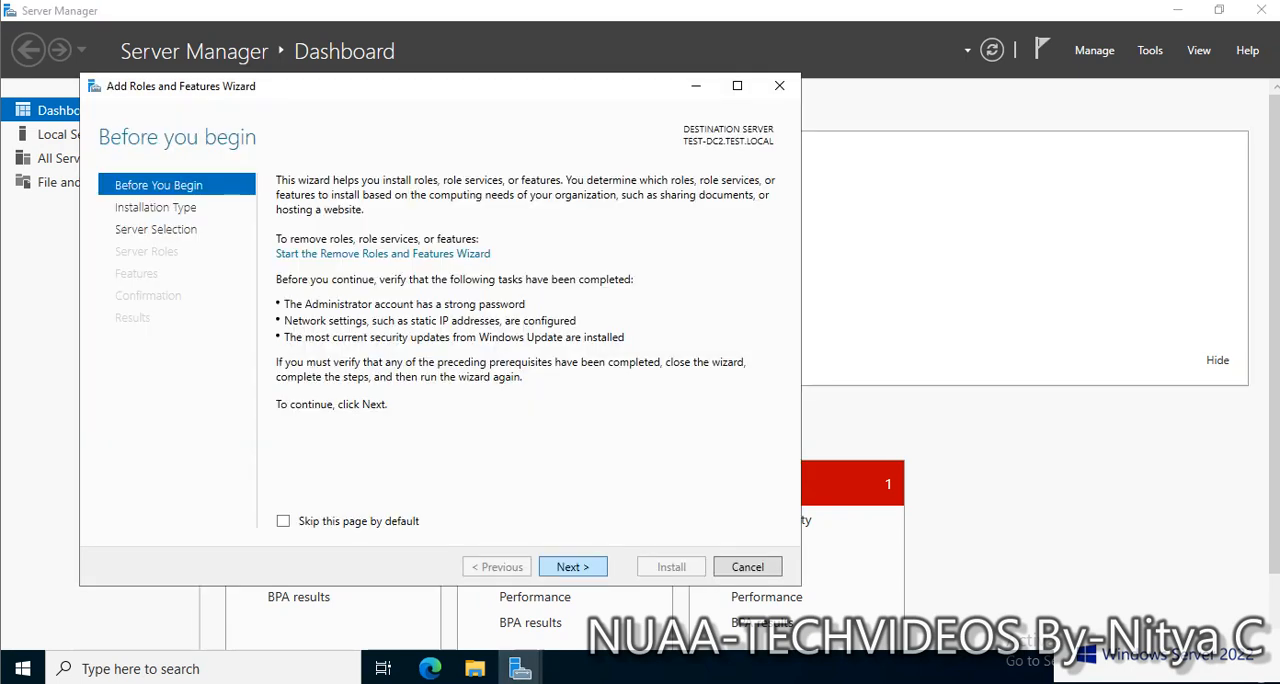
left_click(573, 567)
left_click(573, 567)
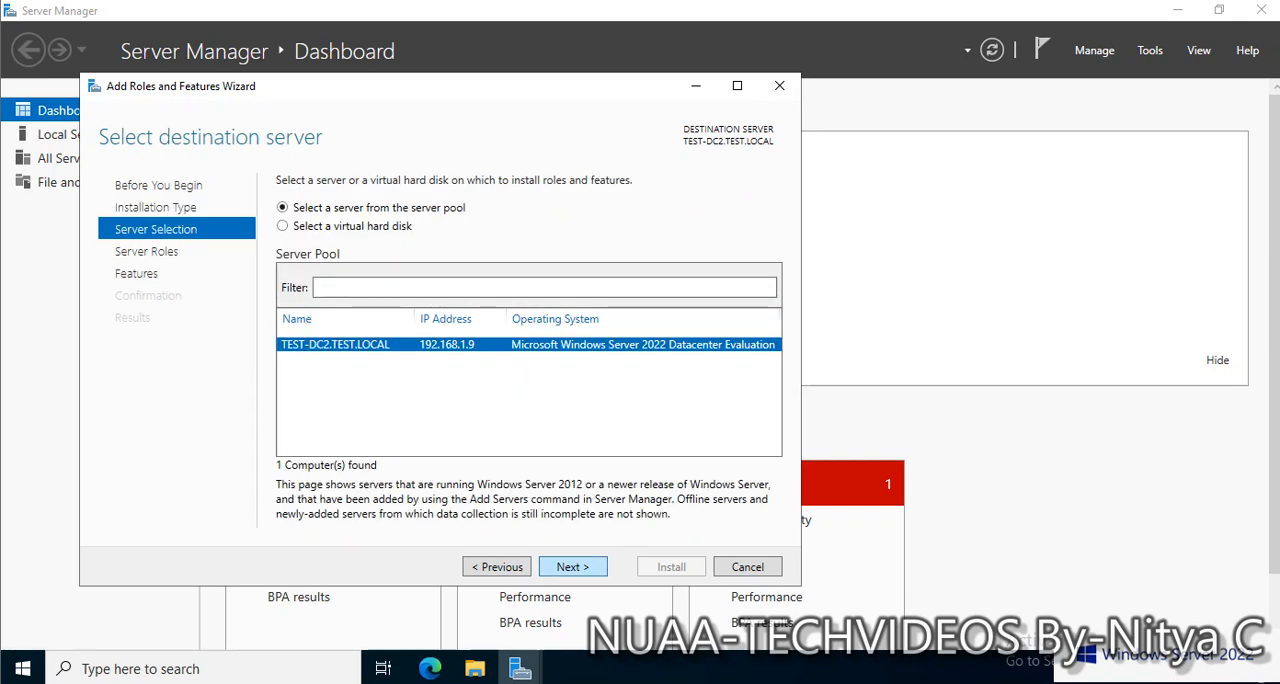
left_click(572, 566)
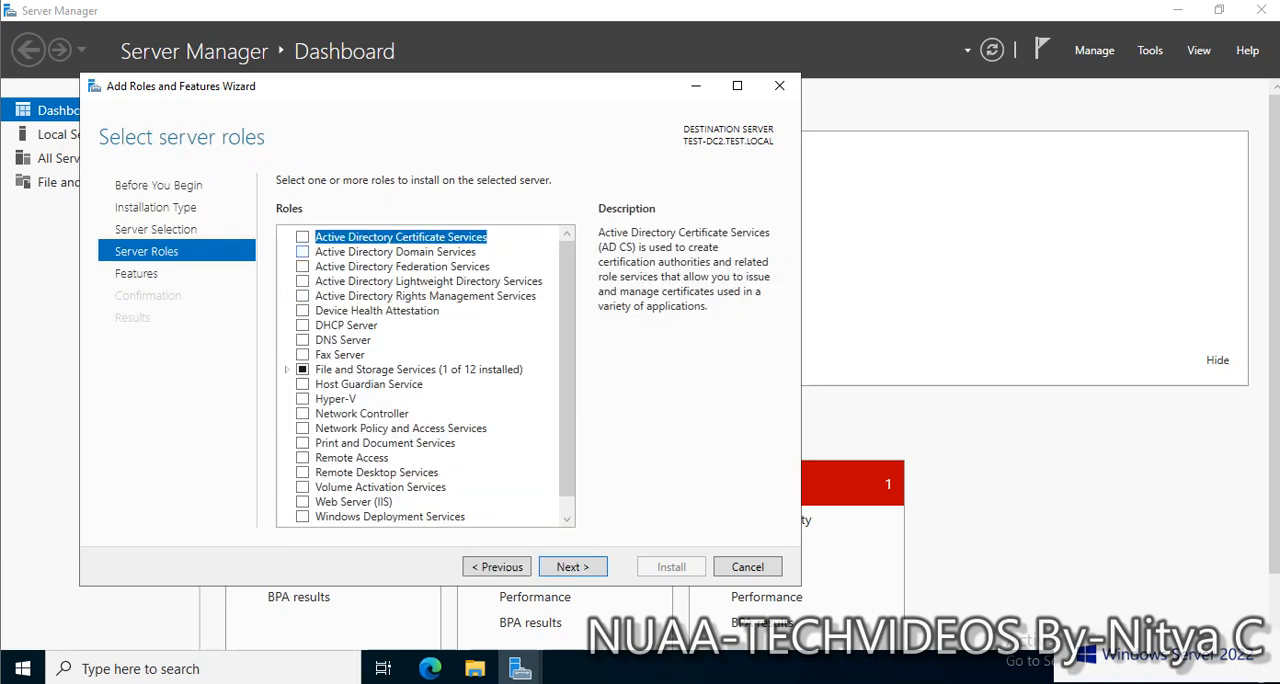
Select the Active Directory Domain Services and DNS Server roles, including their required features and management tools
left_click(302, 251)
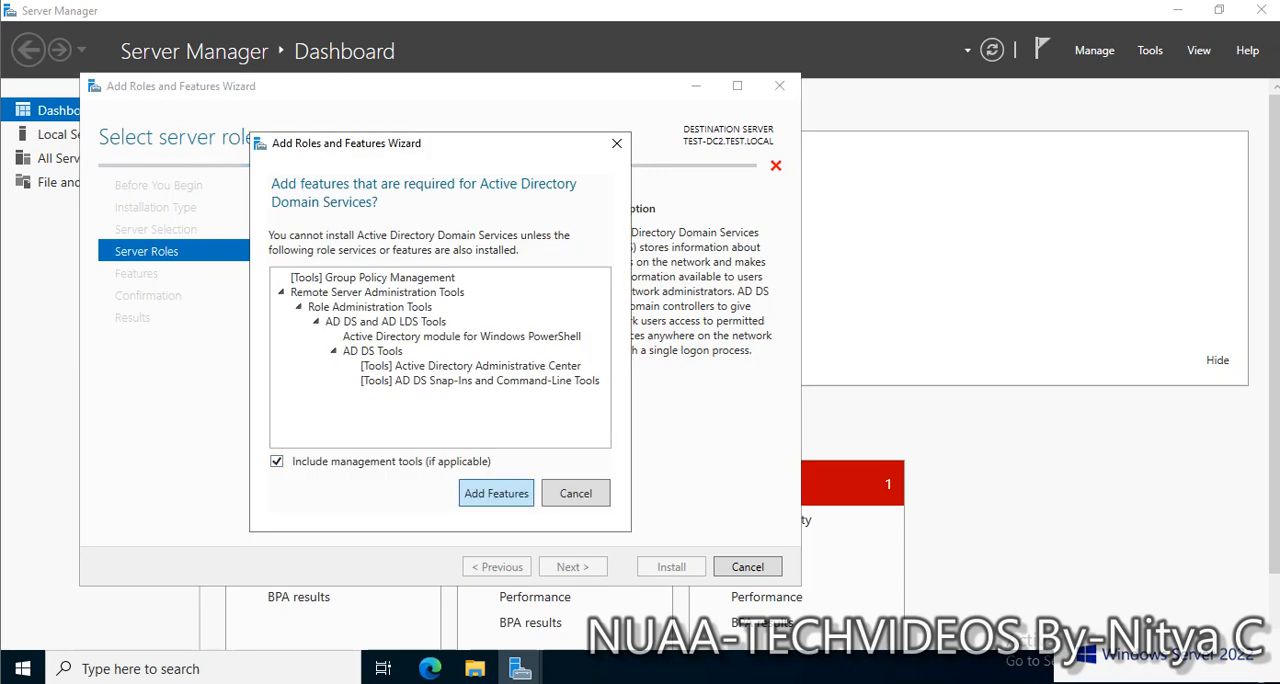
key("Return")
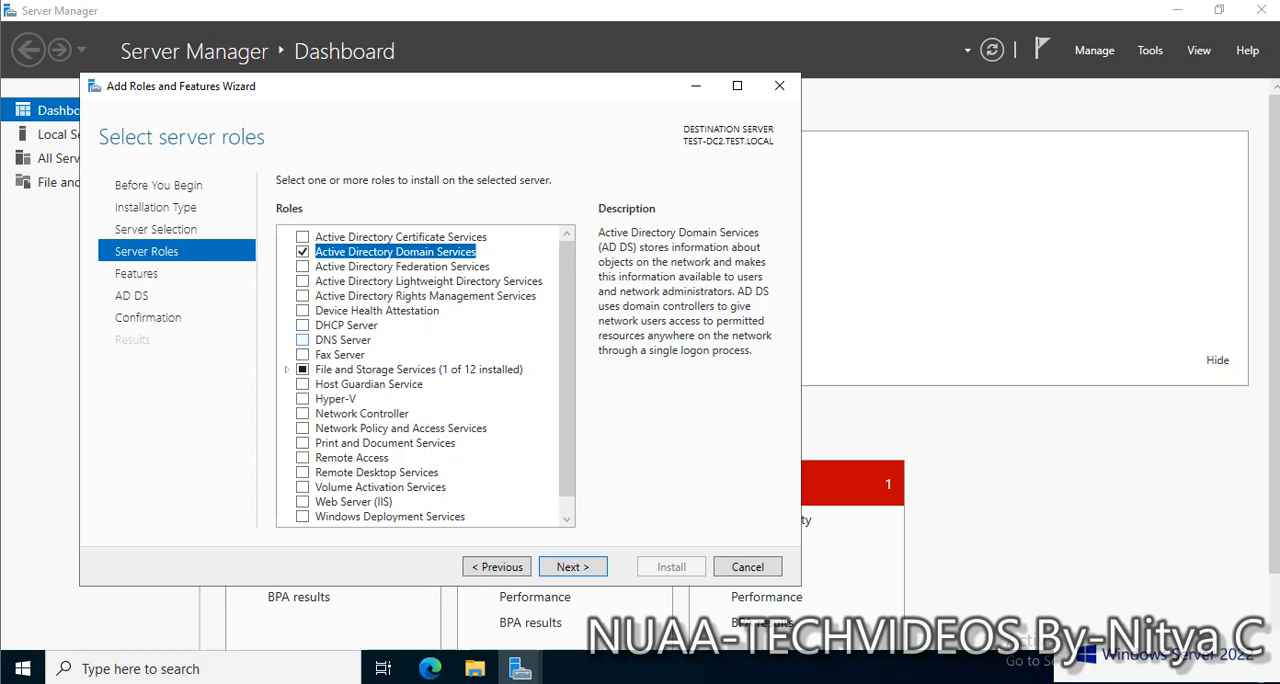
left_click(302, 340)
left_click(494, 481)
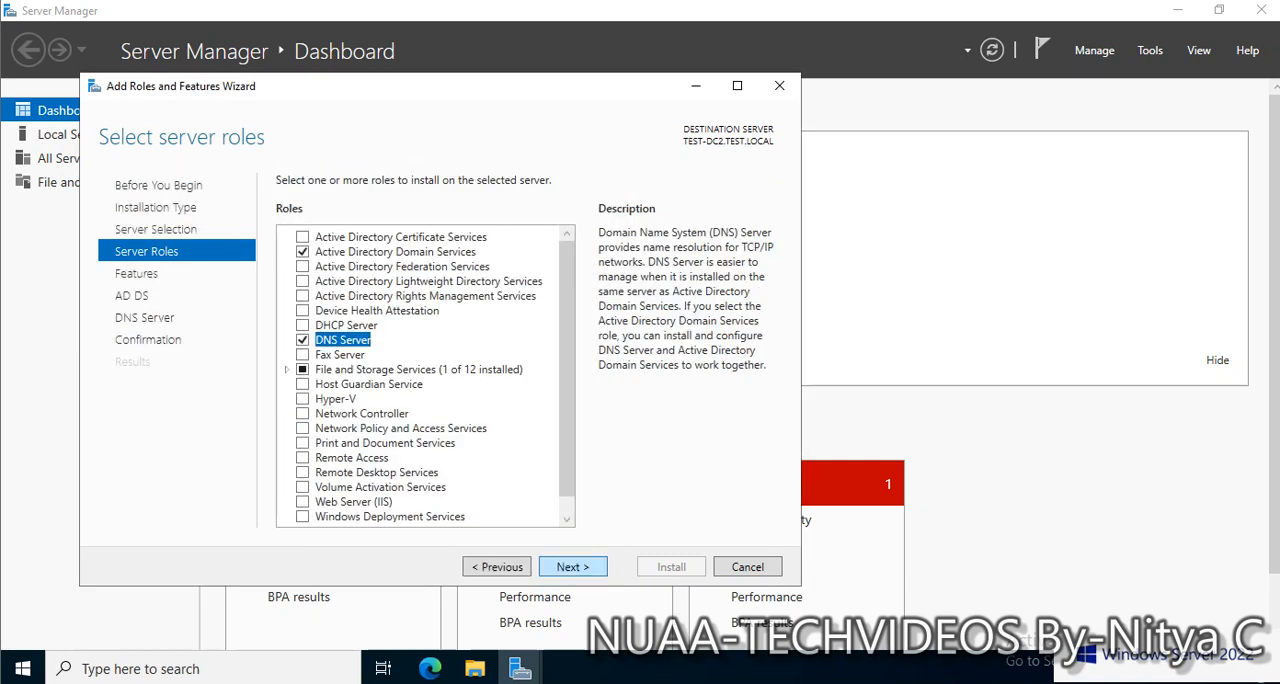
key("Return")
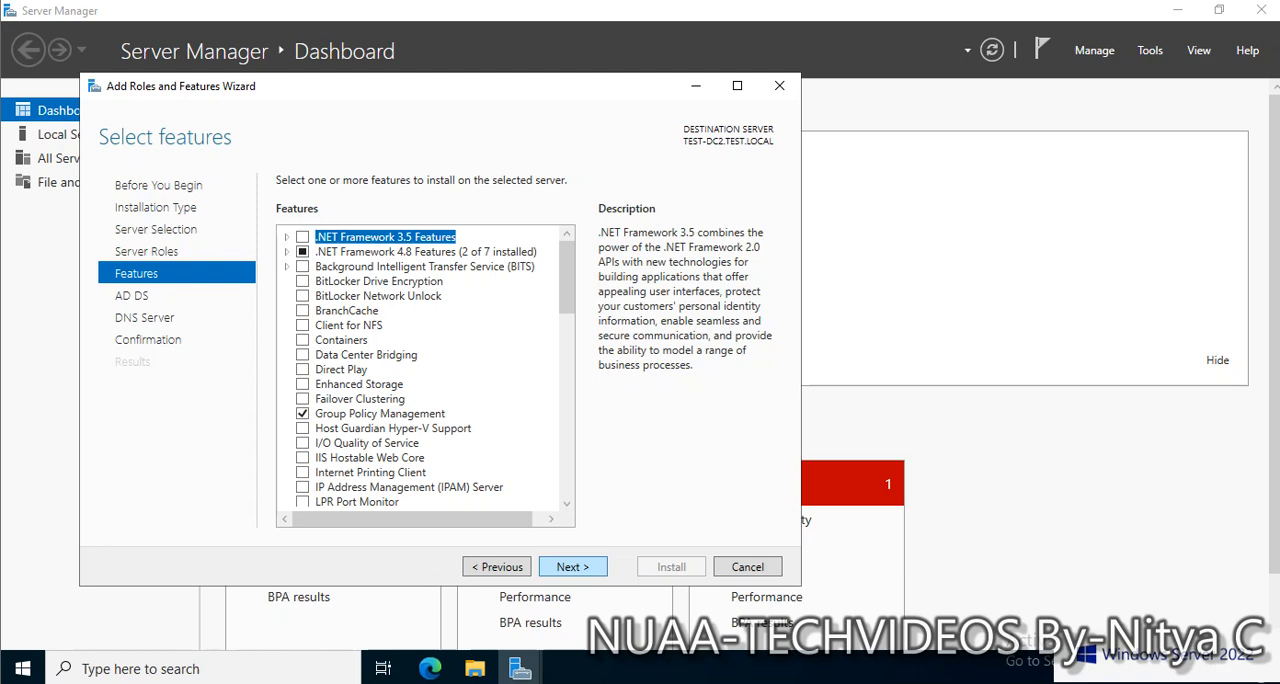
Keep the default features and install the Active Directory Domain Services and DNS Server roles
left_click(573, 567)
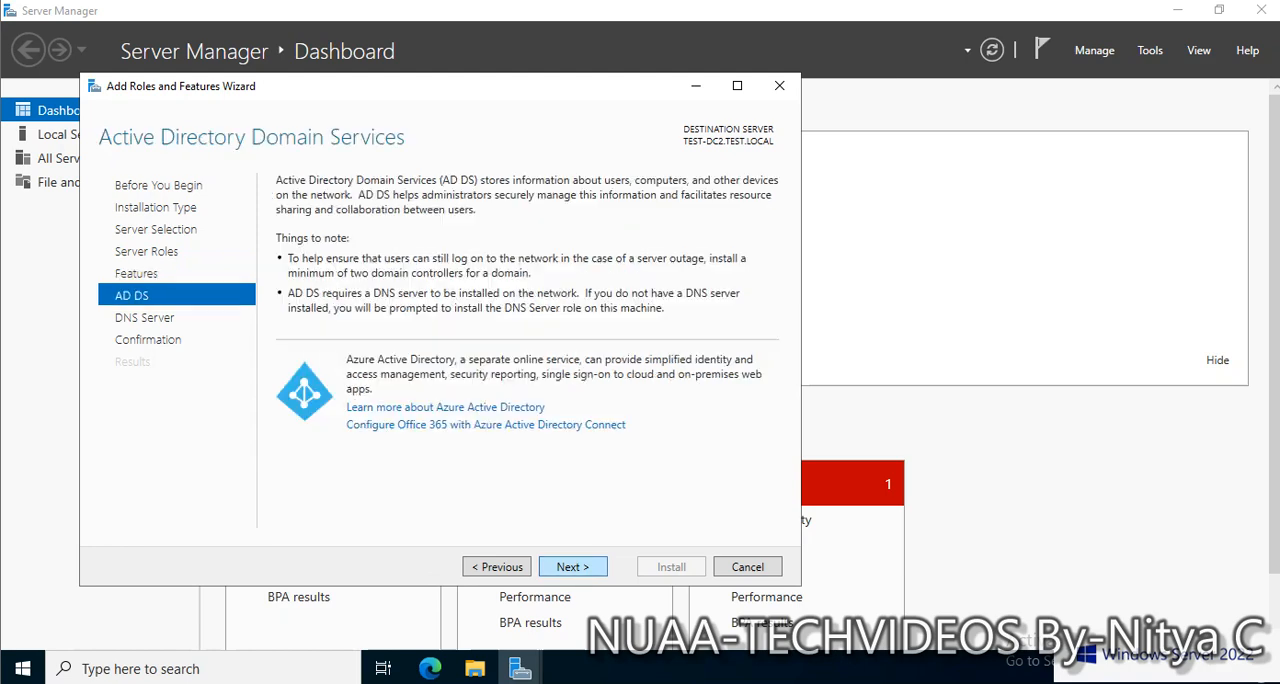
left_click(573, 567)
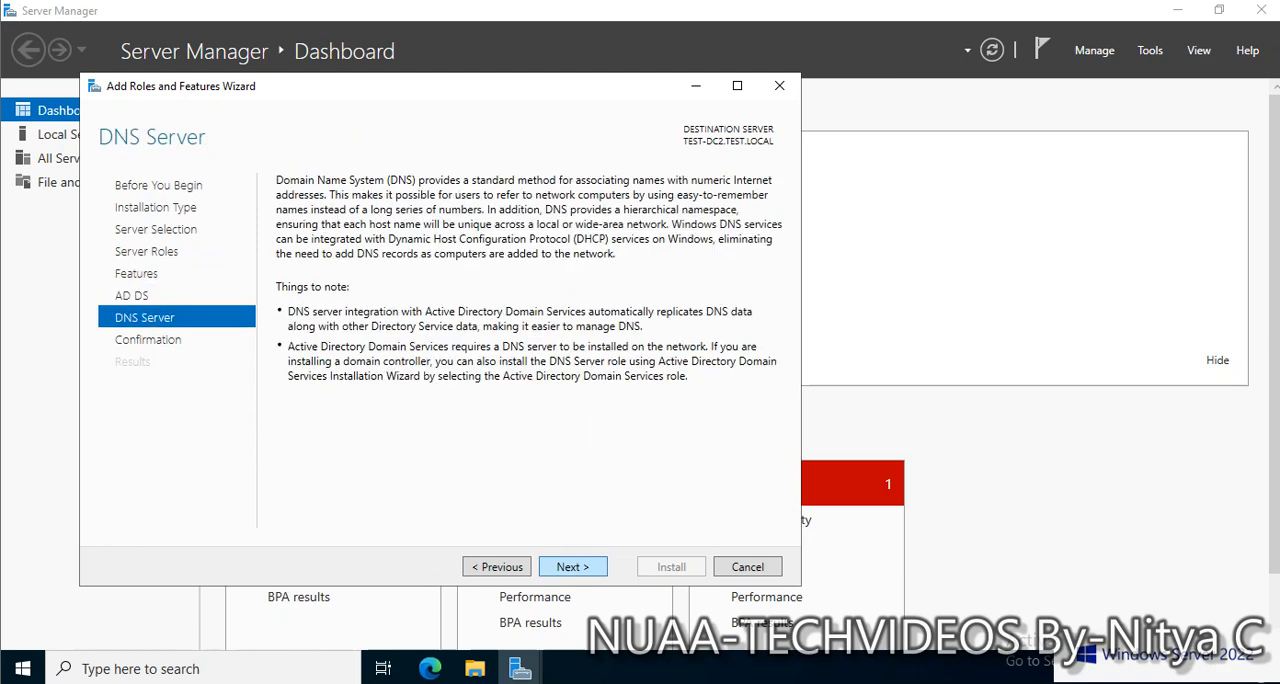
left_click(573, 567)
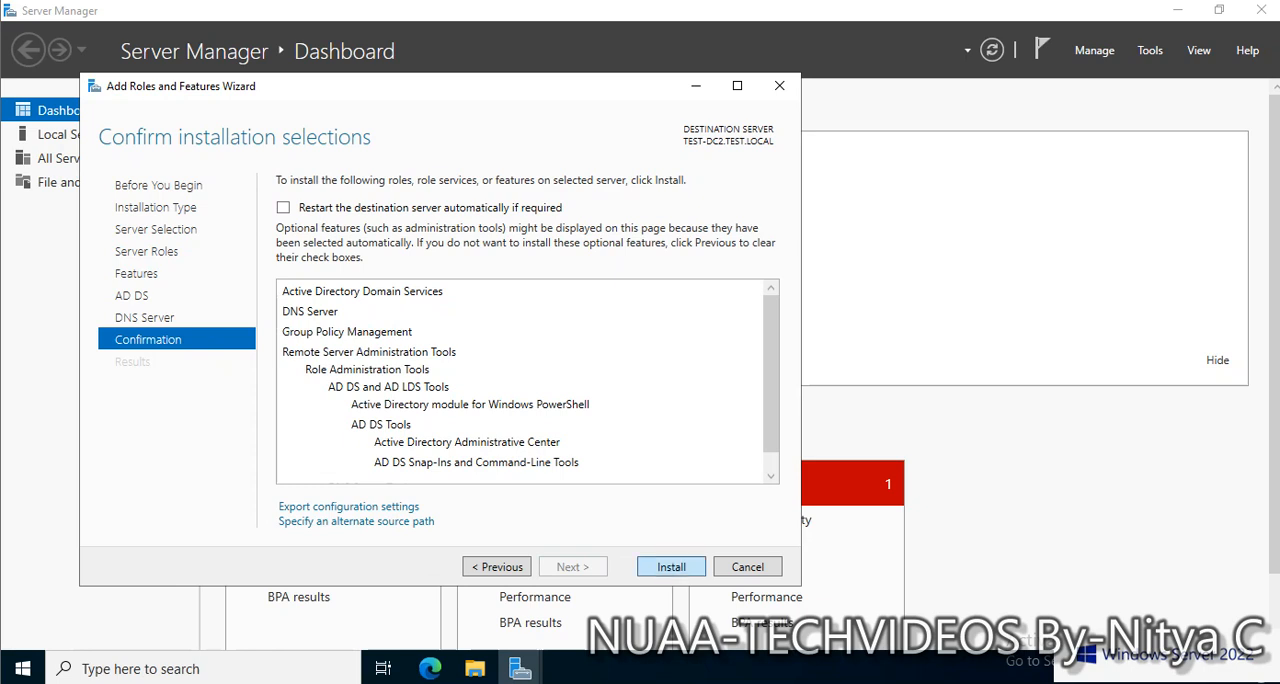
left_click(671, 567)
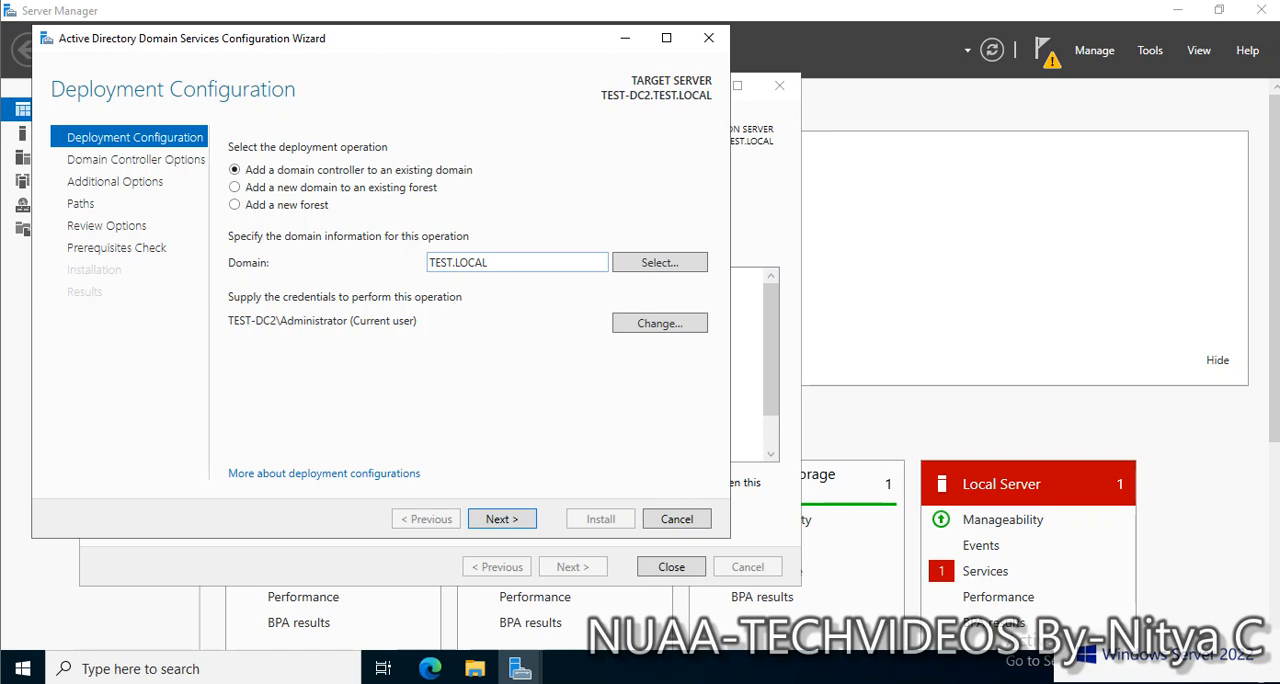
Try to continue adding the domain controller to TEST.LOCAL with the current user's credentials
double_click(458, 262)
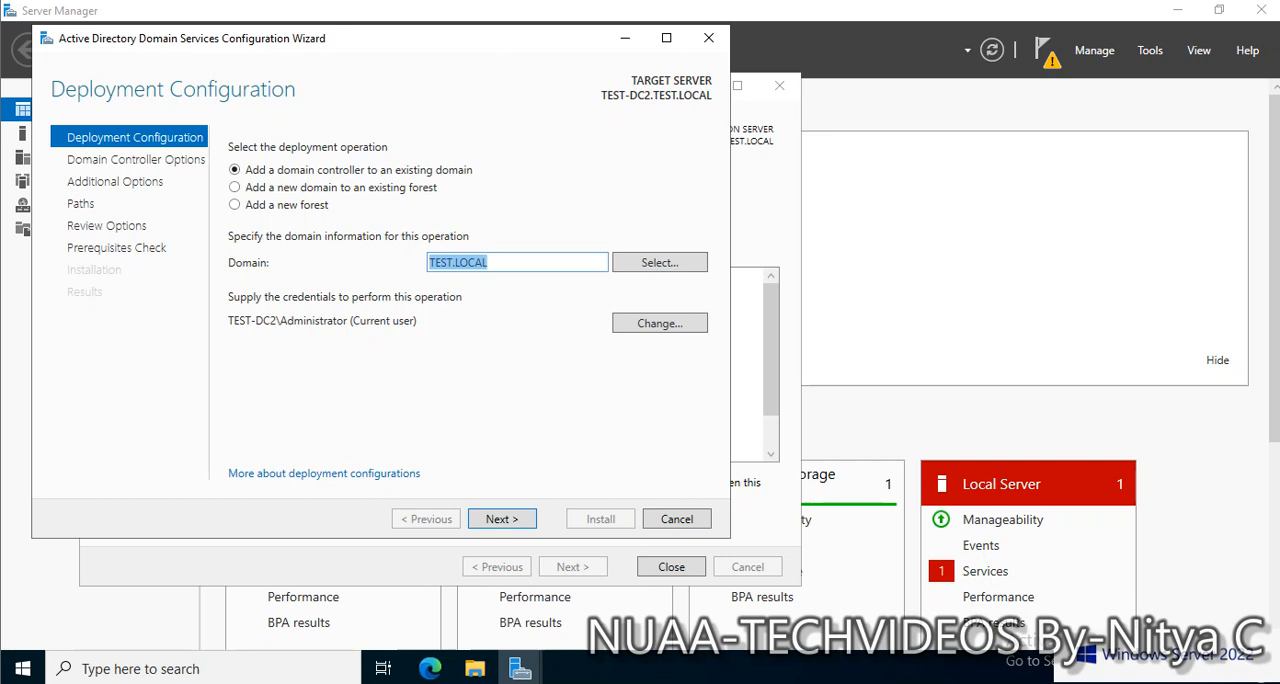
left_click(502, 519)
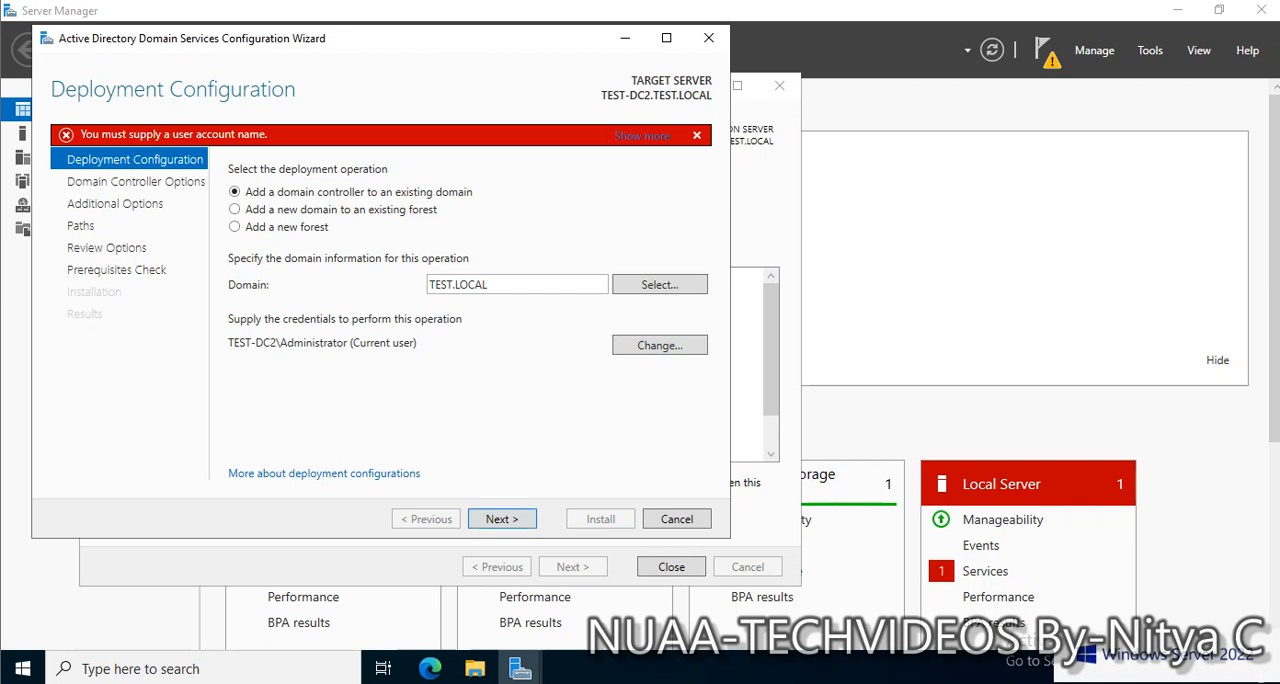
left_click(697, 135)
Supply the administrator user name and password as deployment credentials for the TEST domain, continuing to the domain controller options
left_click(660, 323)
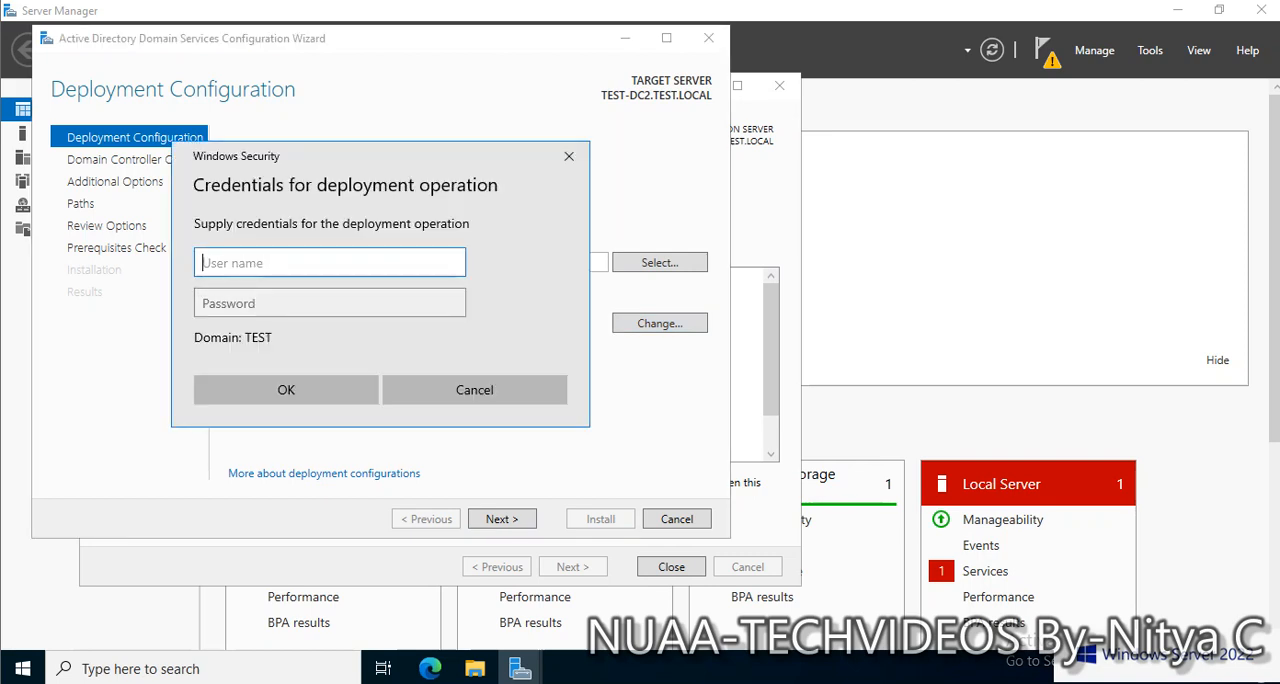
type("administrator")
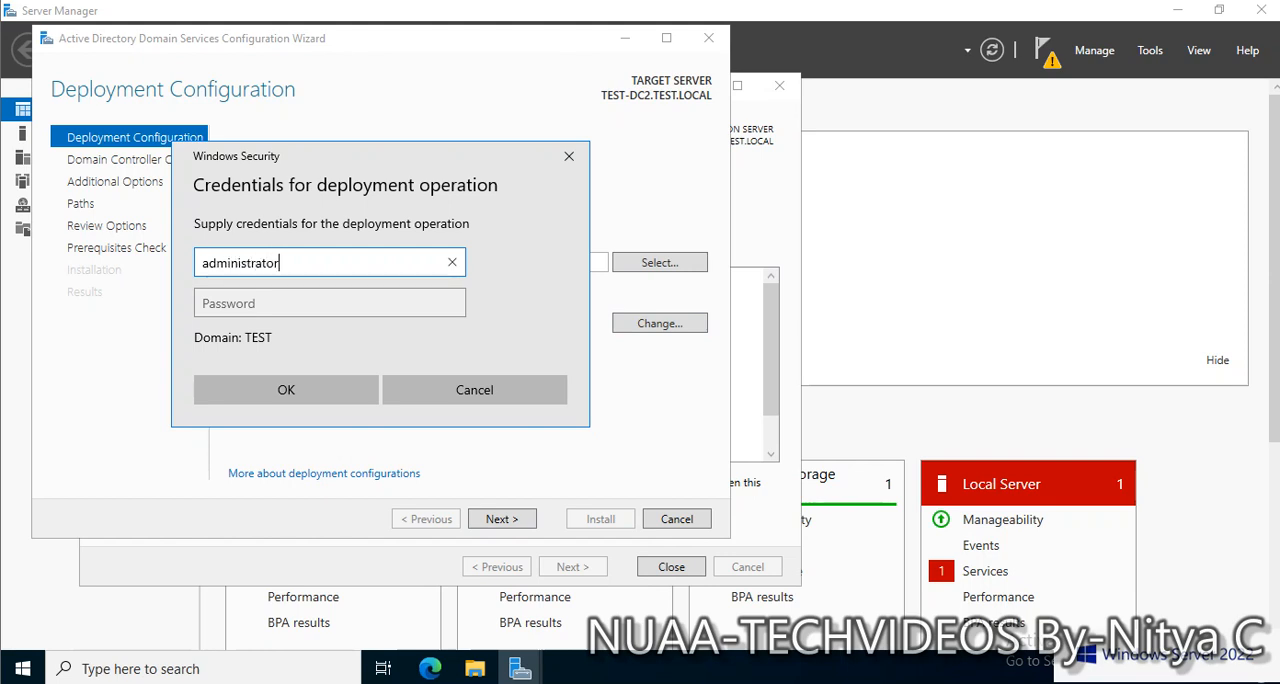
key("Tab")
type("***")
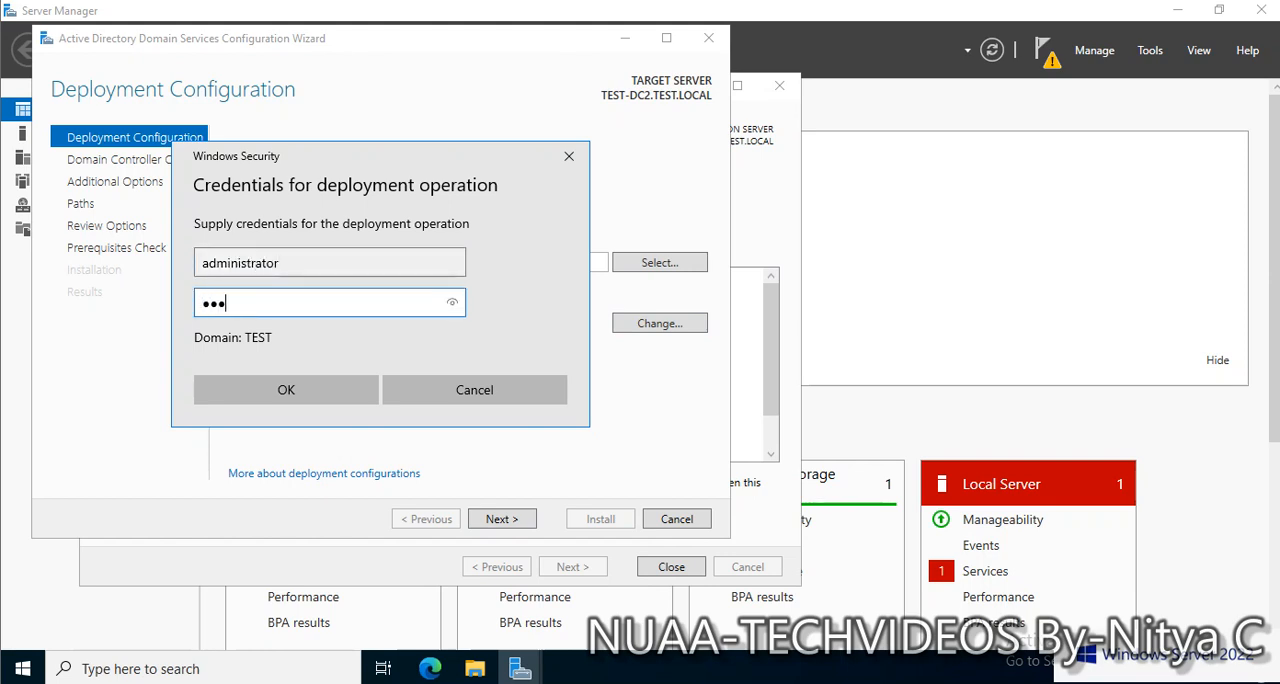
type("*******")
key("Return")
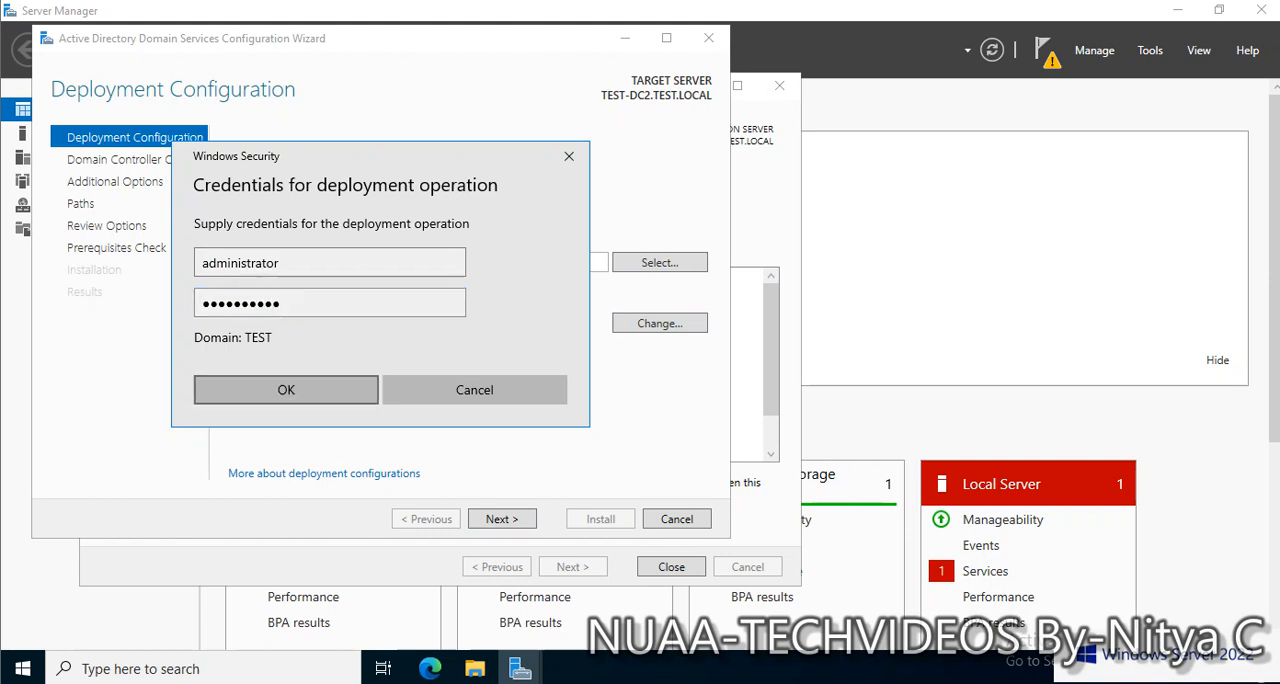
key("Return")
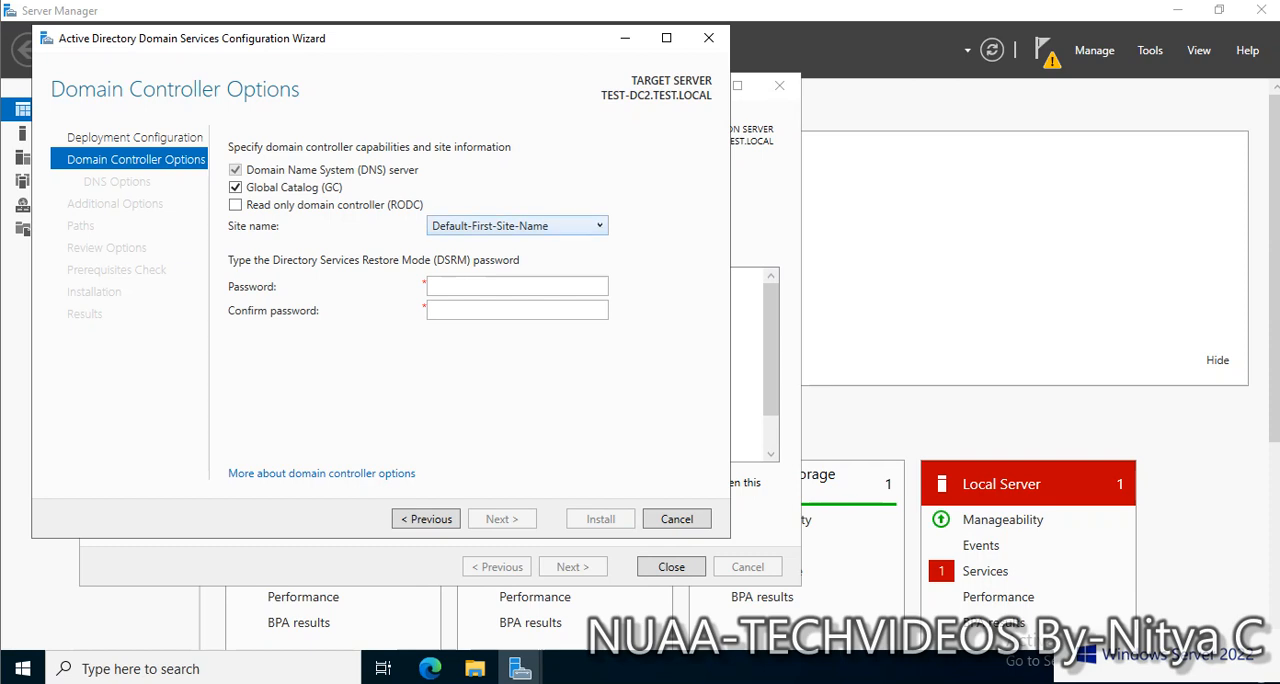
Keep Default-First-Site-Name as the site, enter and confirm the DSRM password, and continue to the DNS options
left_click(598, 226)
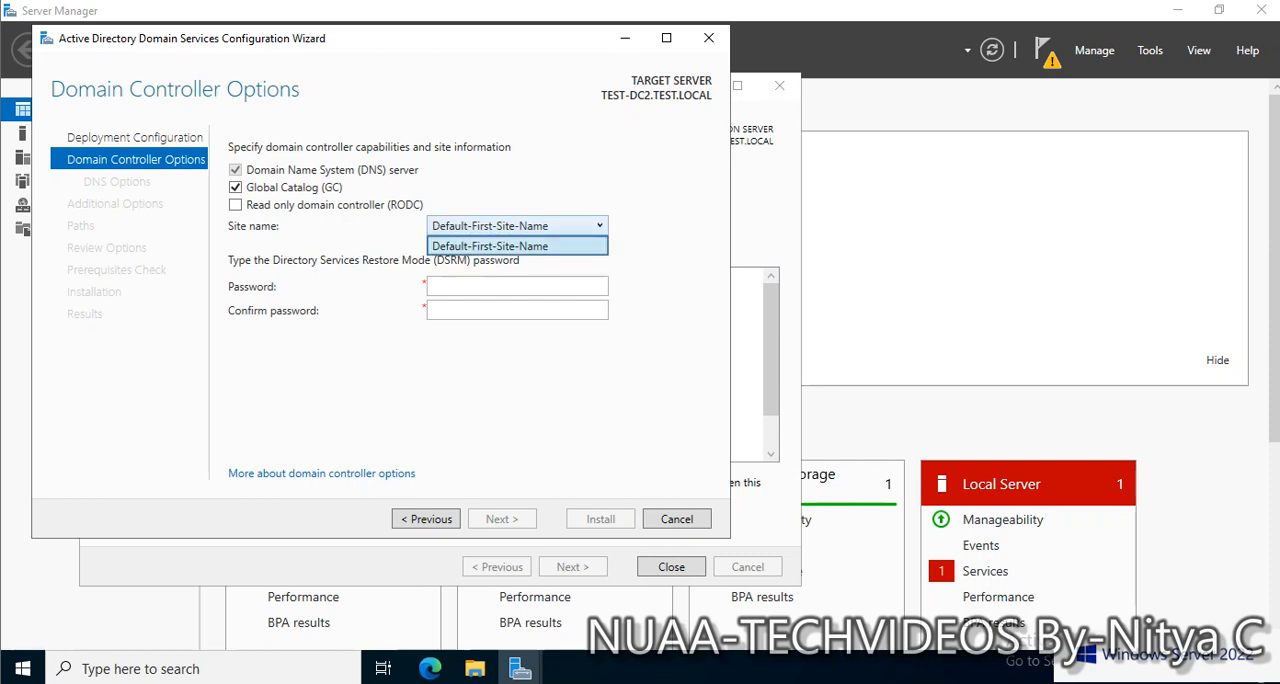
left_click(598, 226)
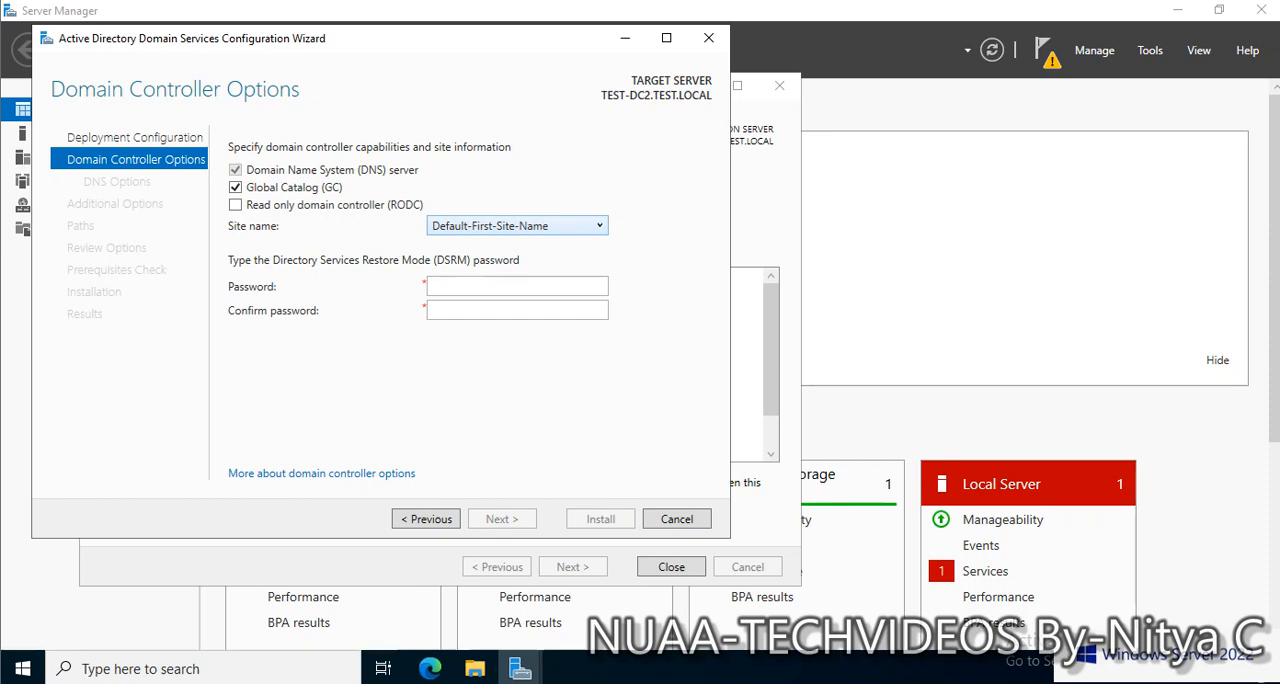
left_click(468, 288)
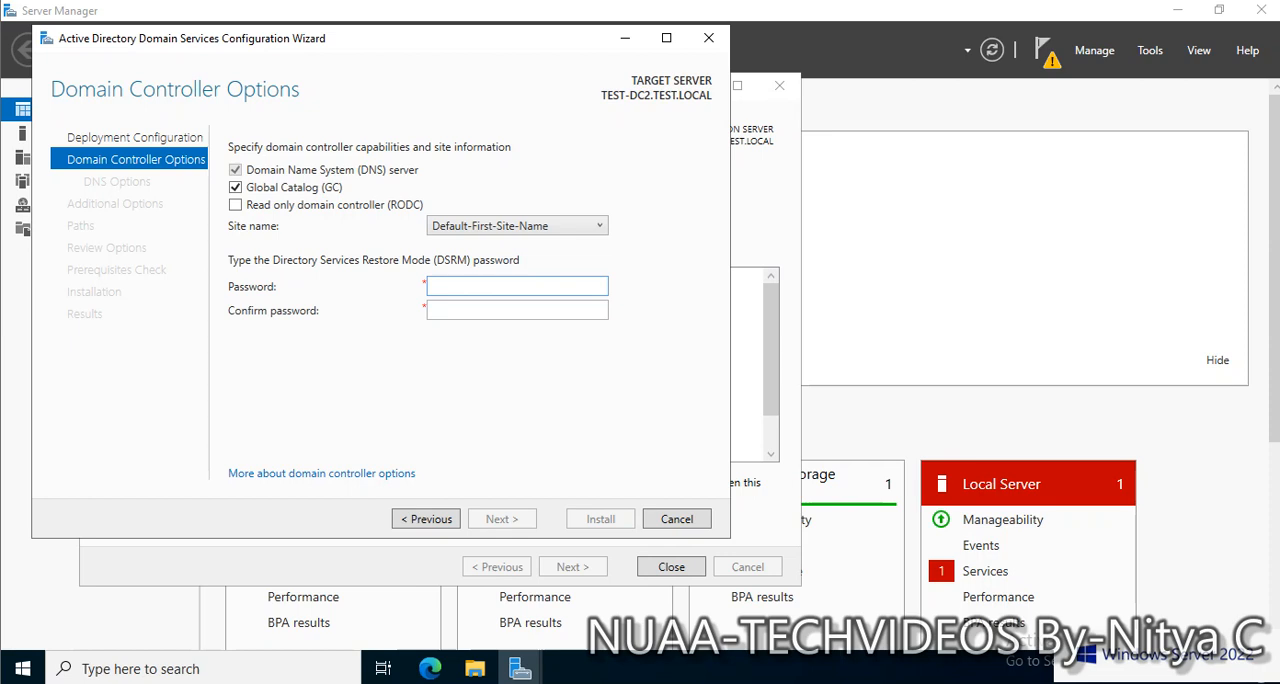
type("*********")
type("*")
key("Tab")
type("*")
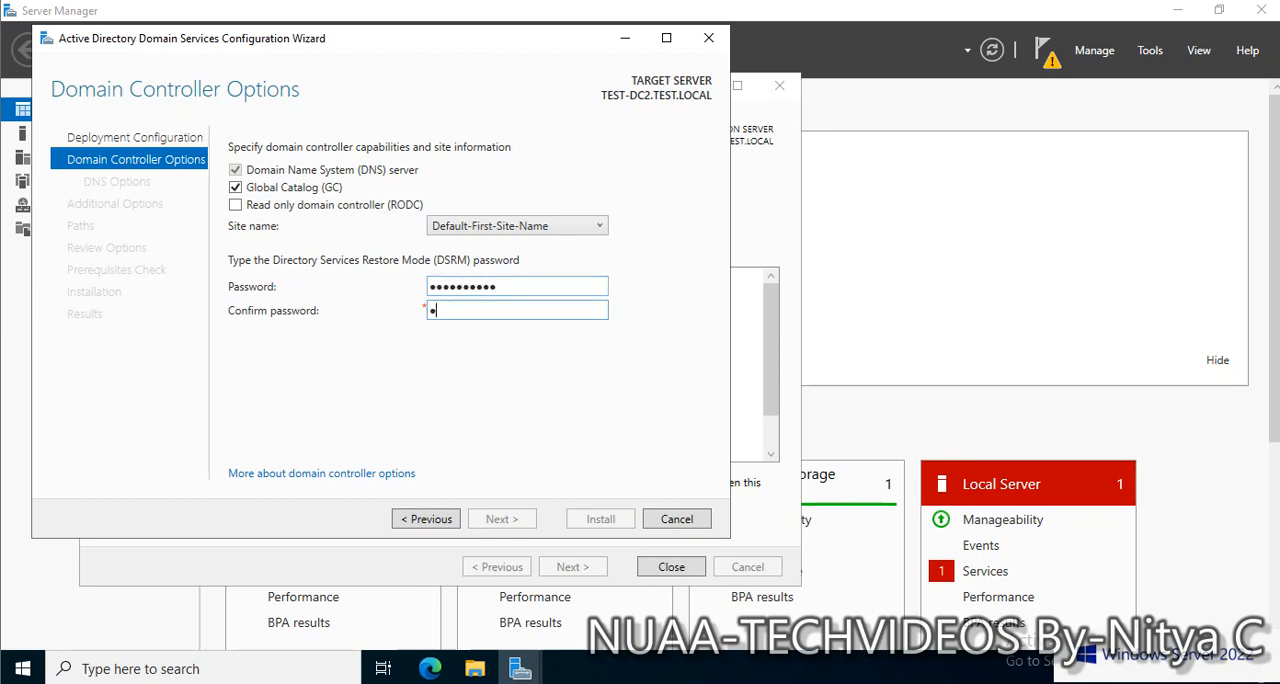
type("*********")
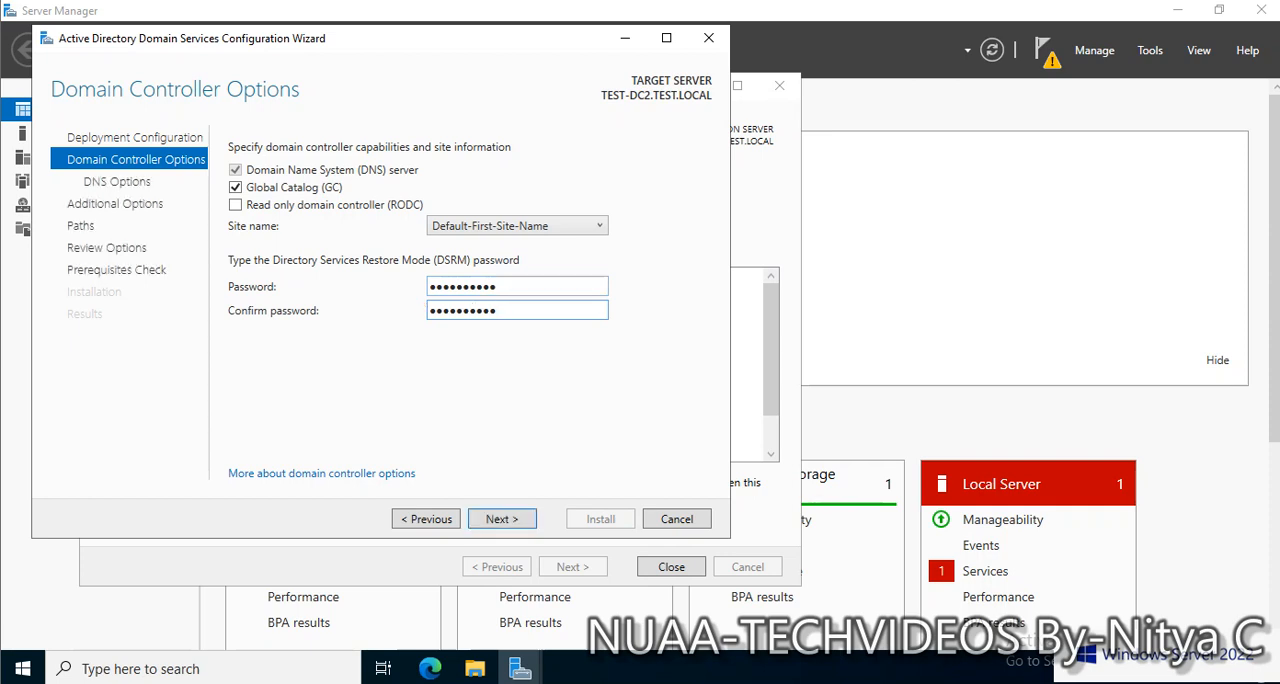
key("Return")
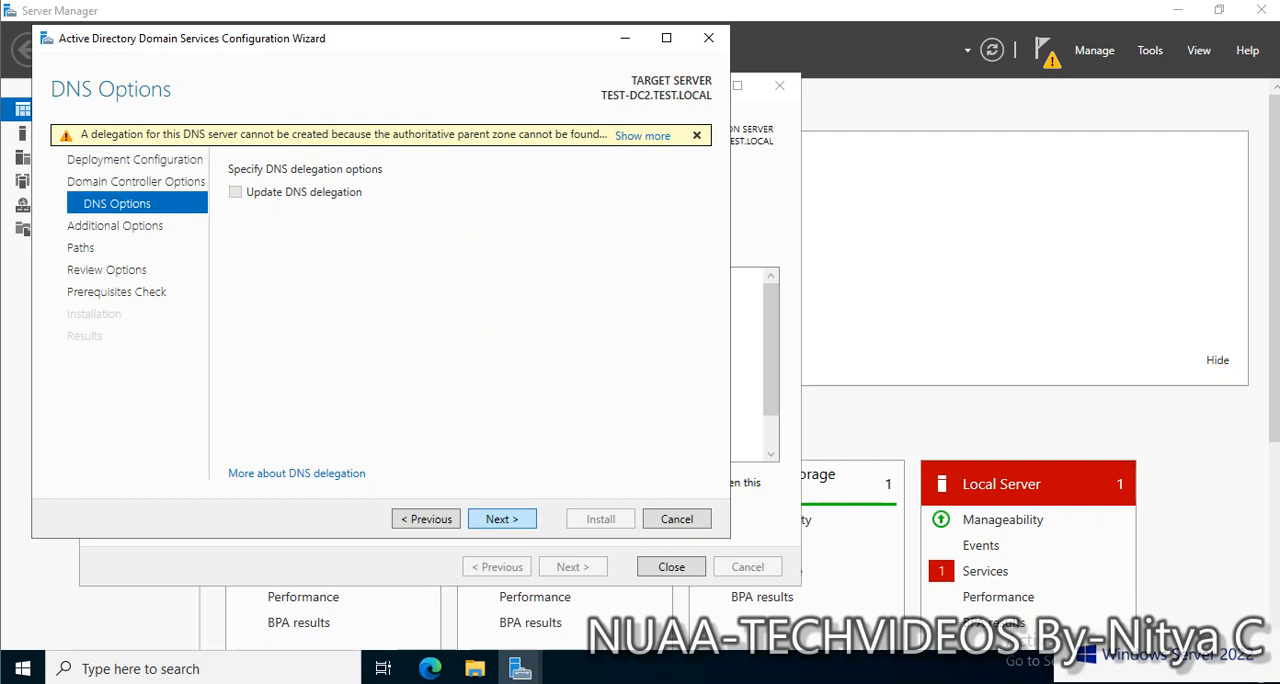
Leave DNS delegation off and keep replication from any domain controller, continuing to the AD DS paths
key("Return")
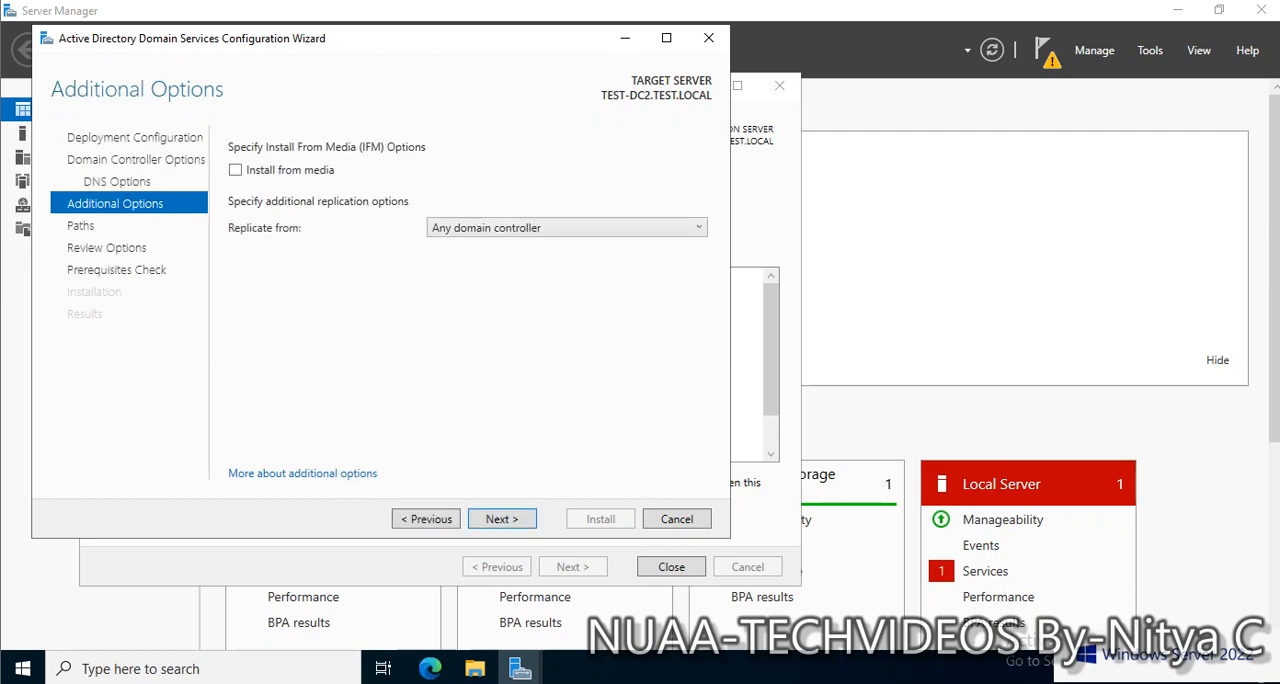
left_click(567, 228)
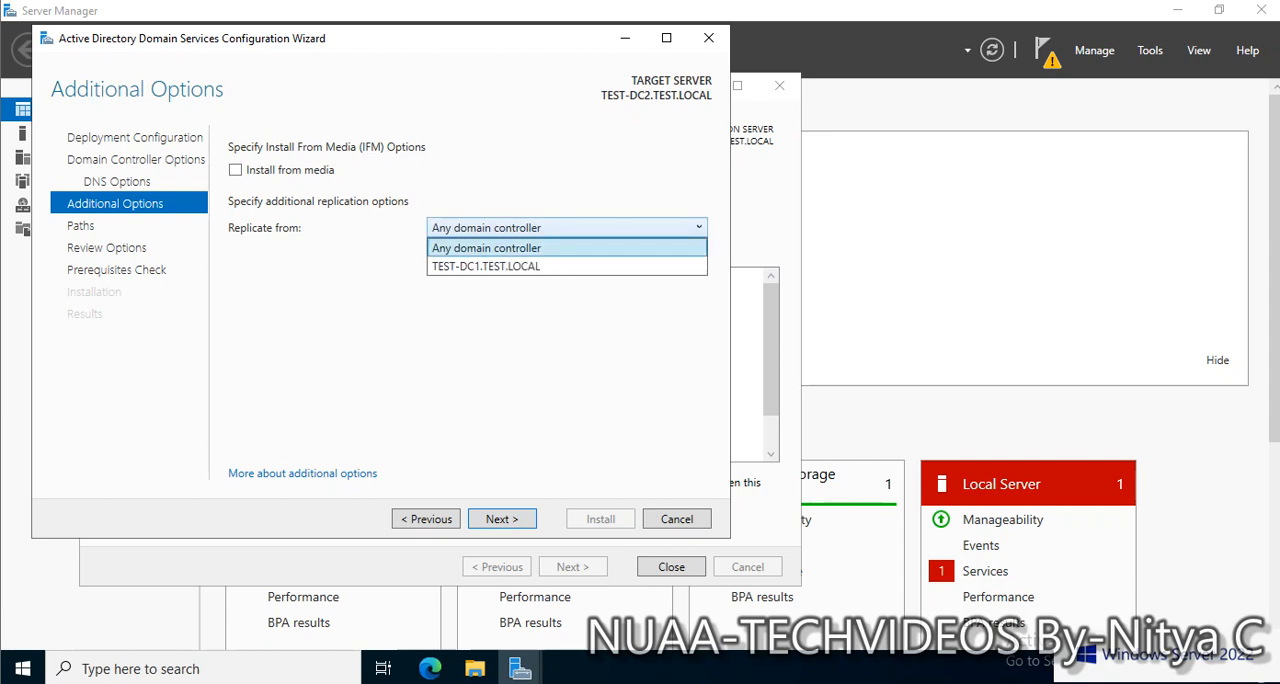
key("Down")
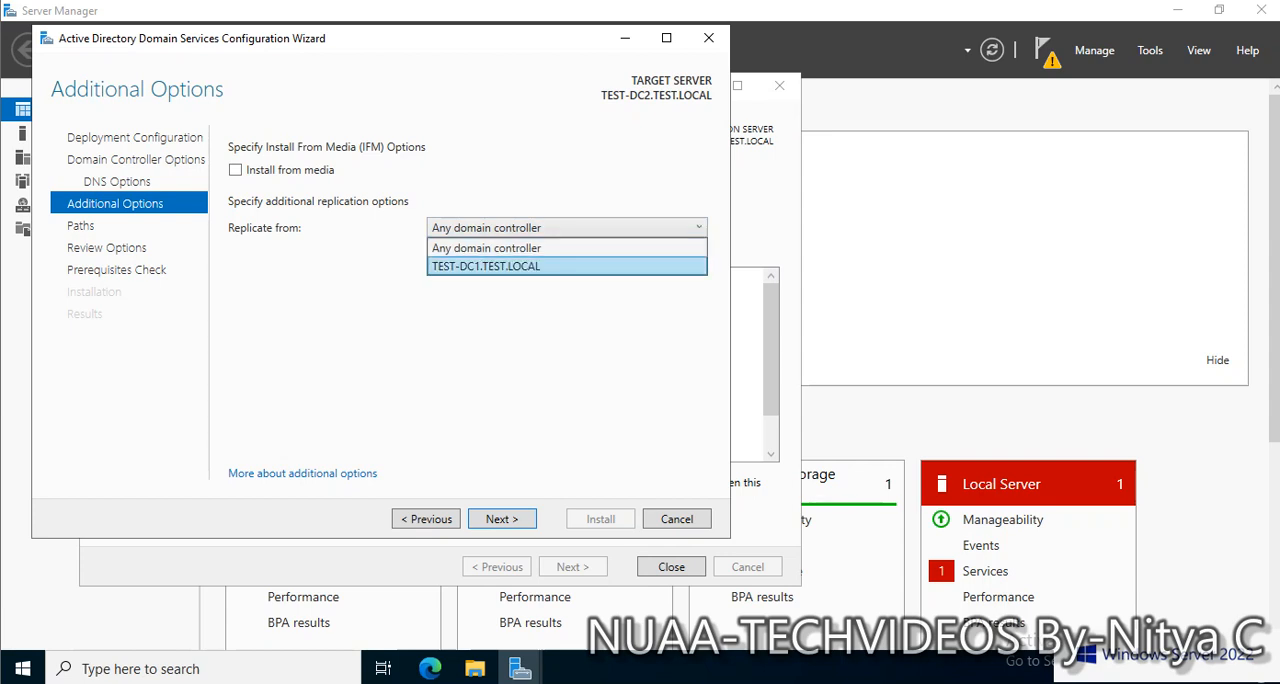
key("Up")
key("Return")
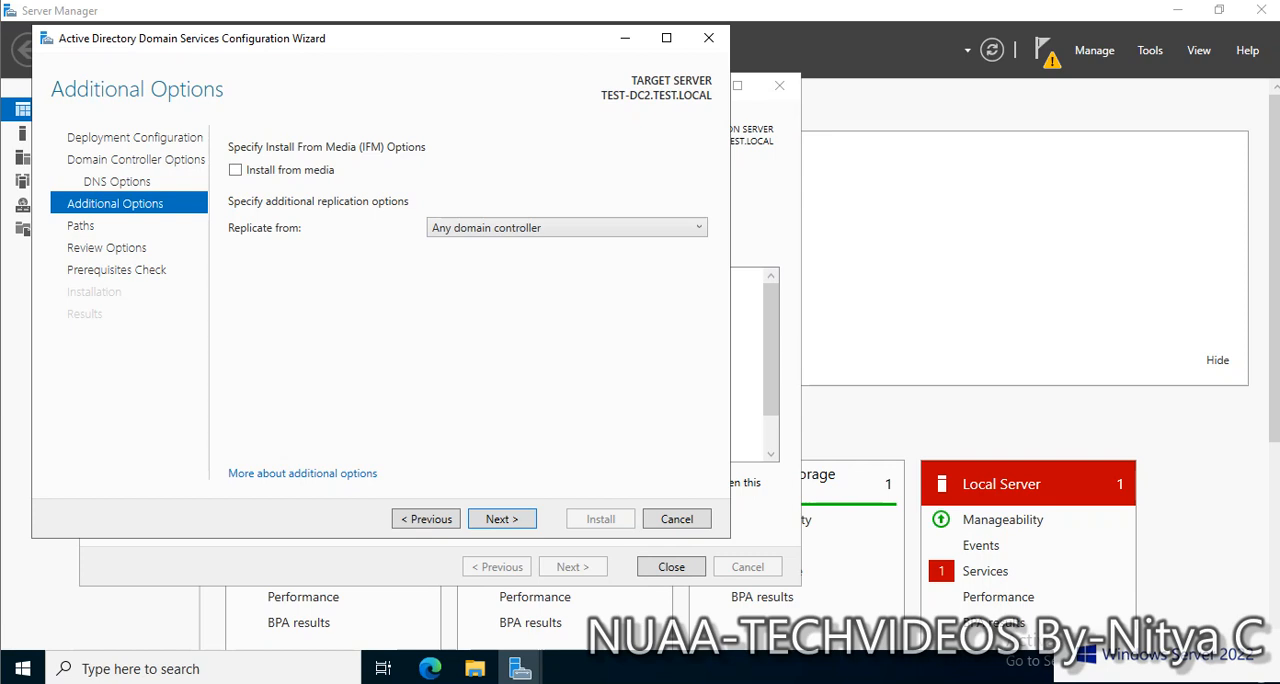
left_click(567, 228)
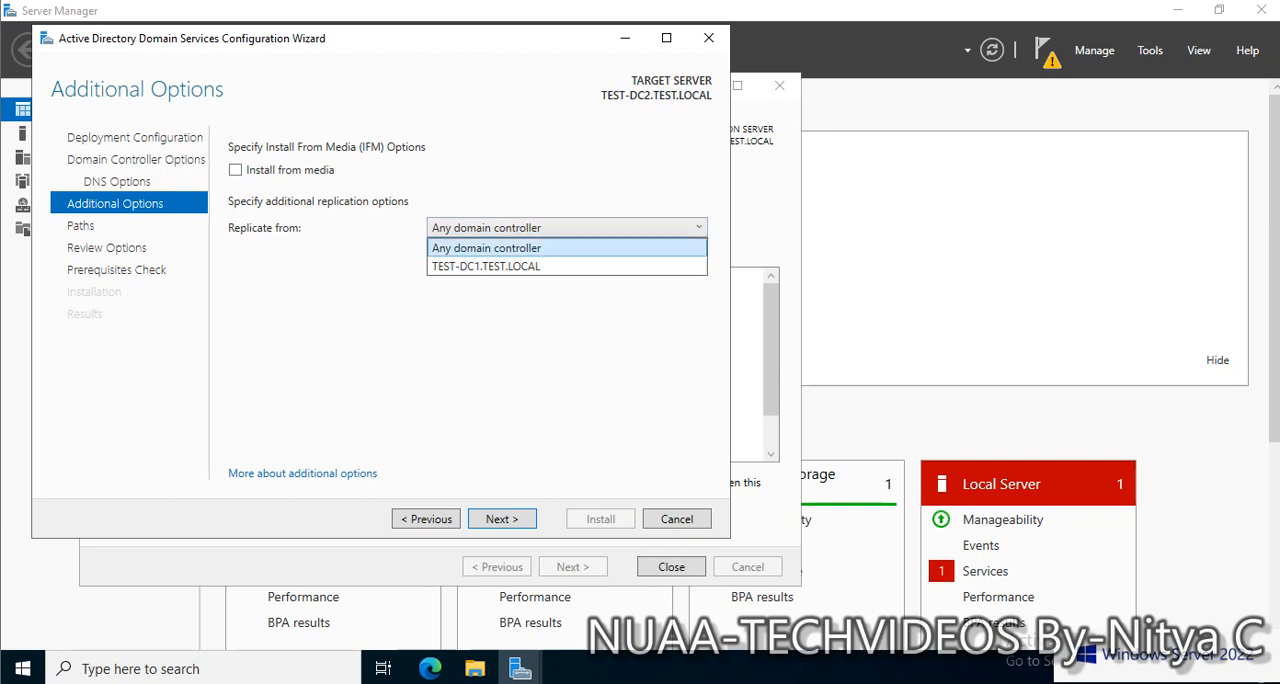
left_click(528, 248)
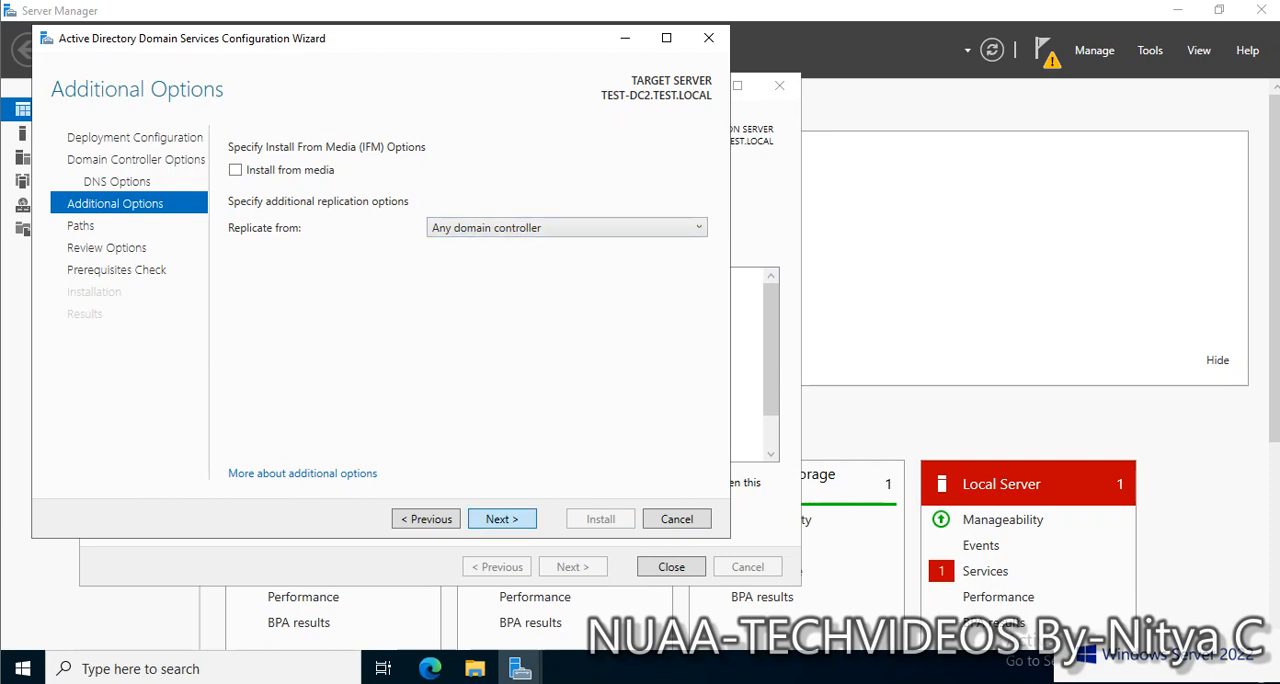
left_click(501, 519)
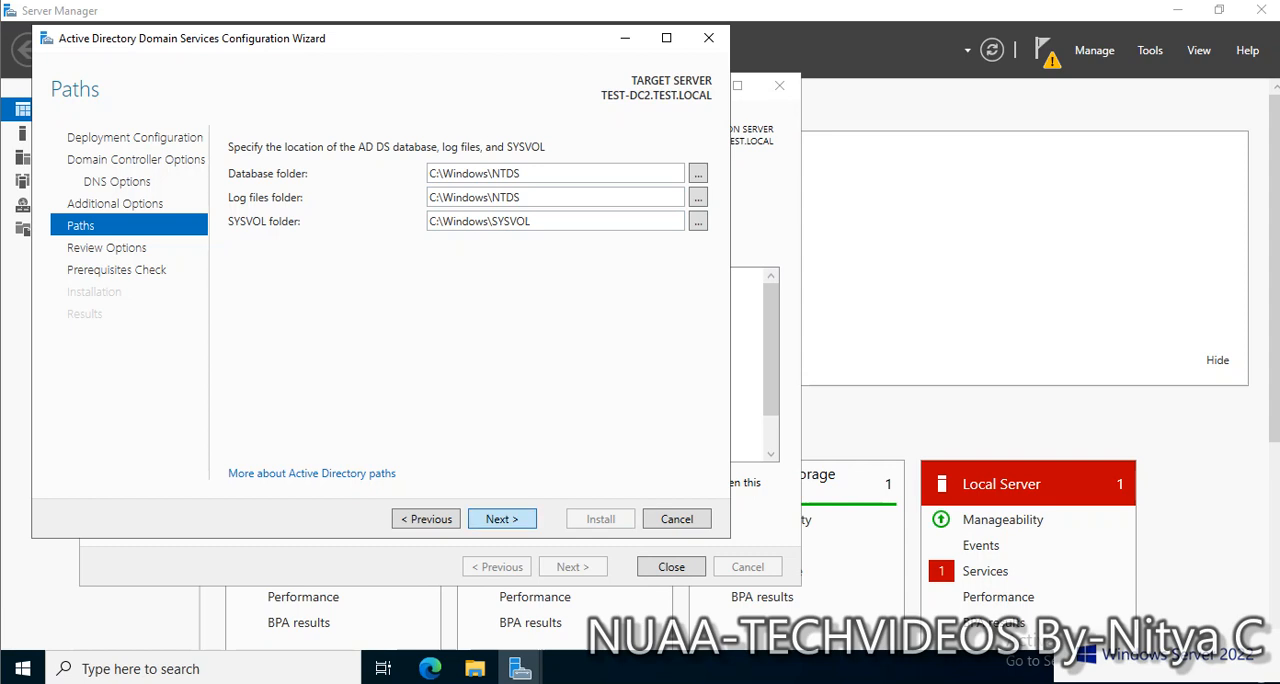
Accept the default AD DS folders and reviewed options, check the prerequisite results, and install the domain controller
left_click(502, 519)
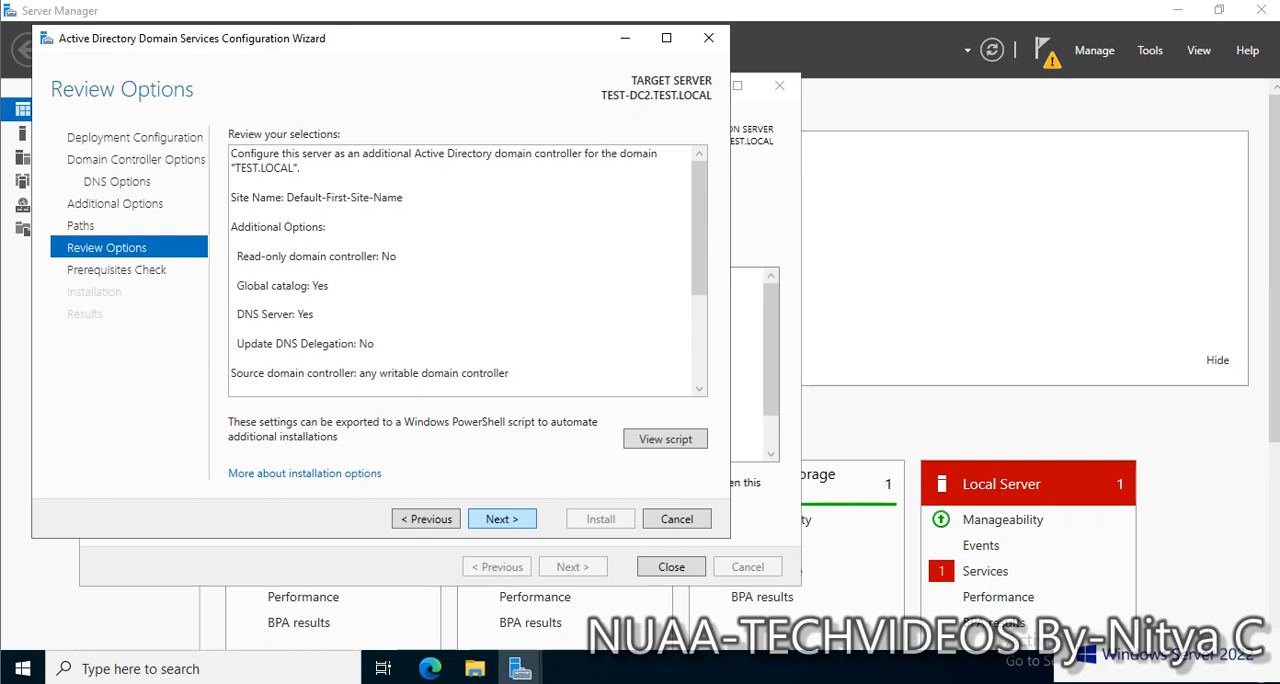
left_click(502, 519)
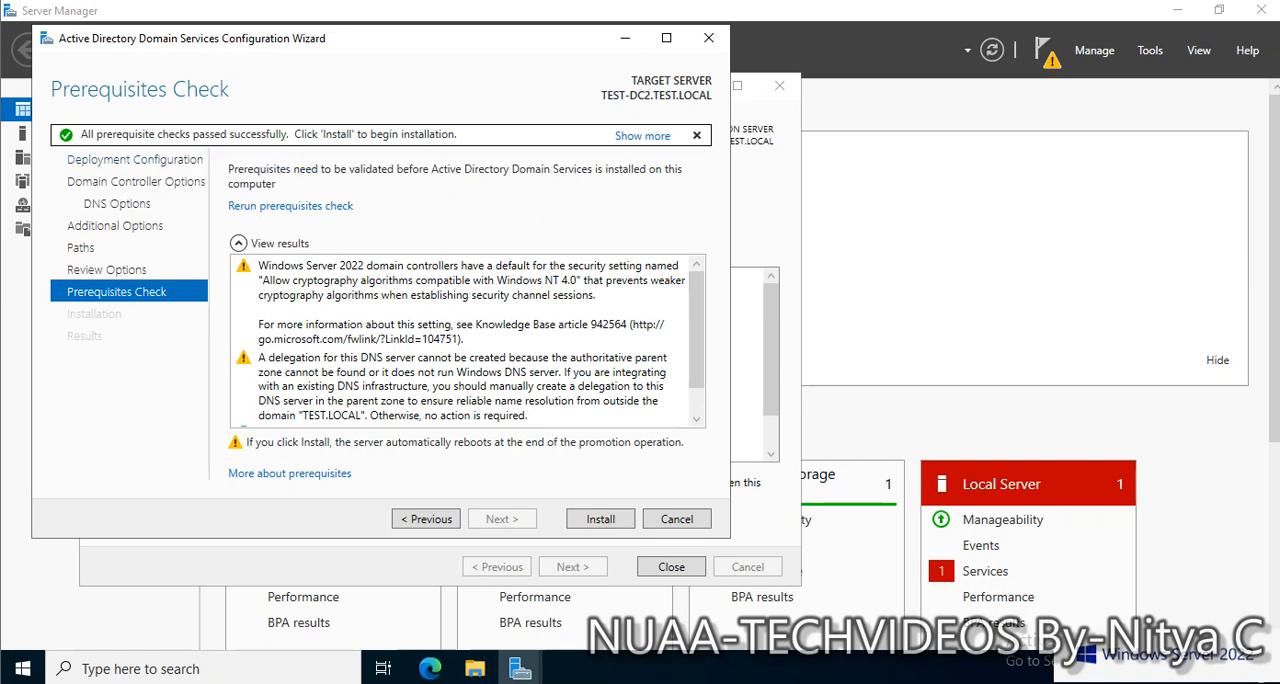
scroll(470, 340, "down", 1)
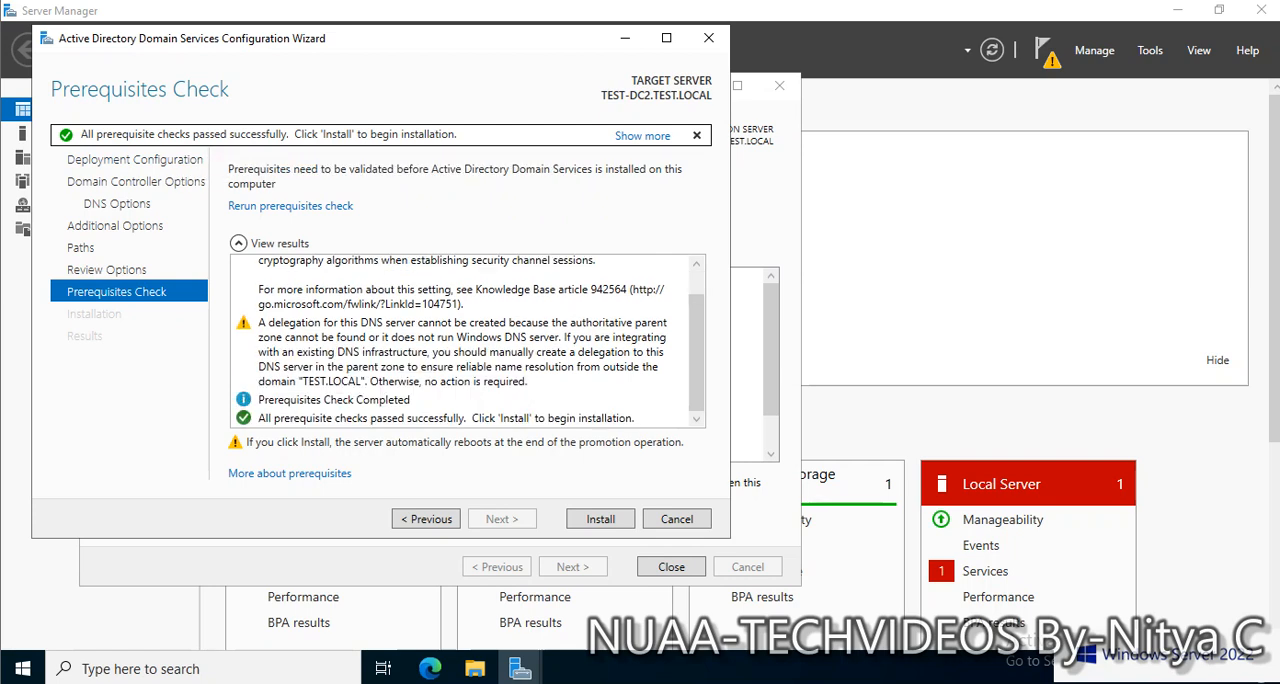
scroll(470, 340, "up", 1)
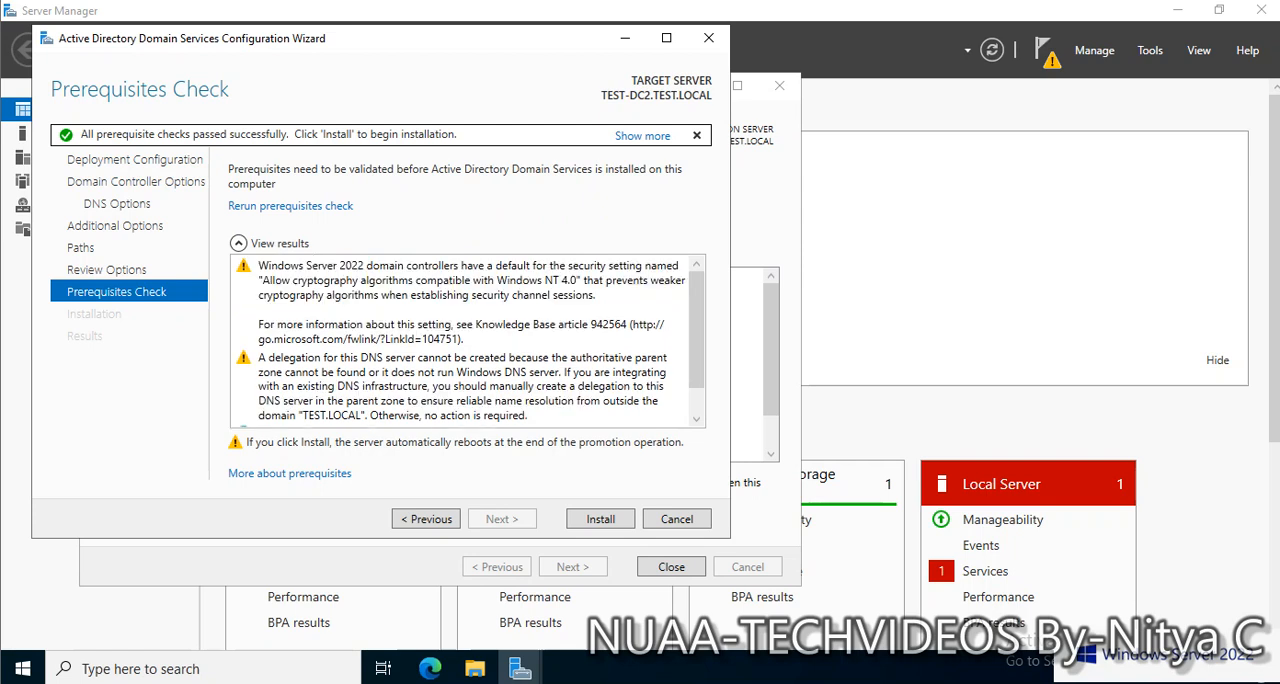
scroll(470, 340, "down", 1)
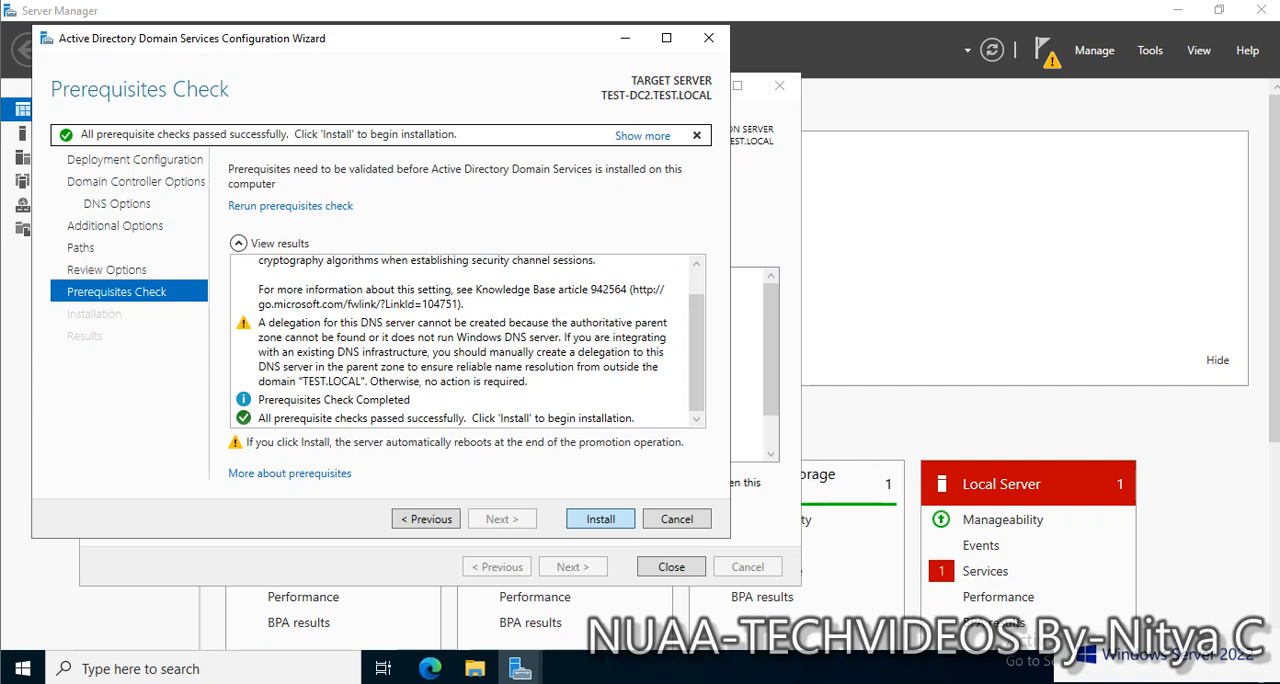
left_click(600, 519)
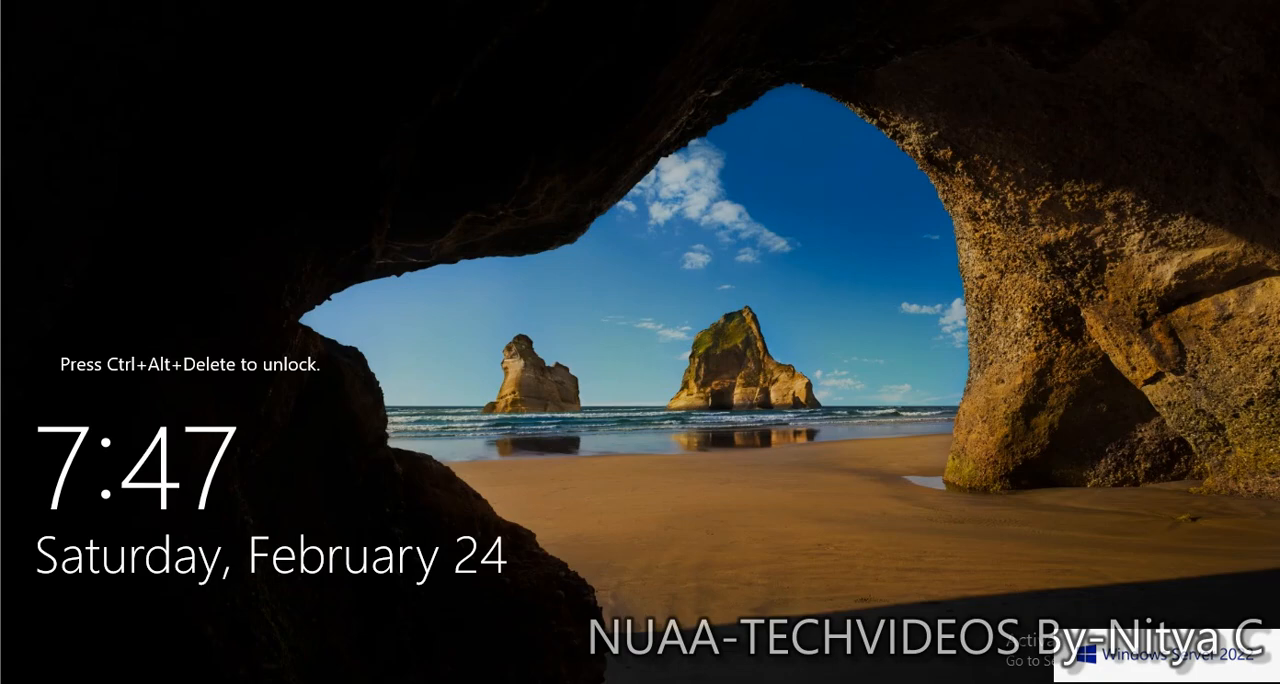
Unlock the restarted server and sign in to the TEST domain's Administrator account with its password
key("ctrl+alt+Delete")
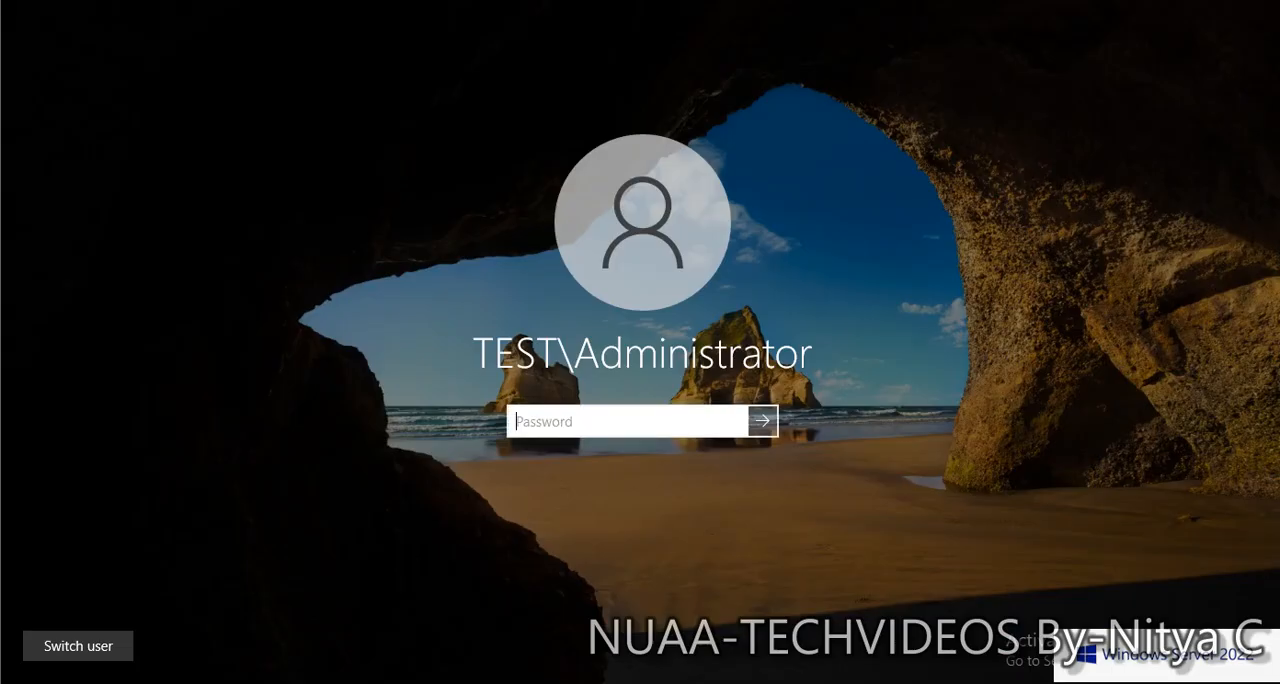
type("**********")
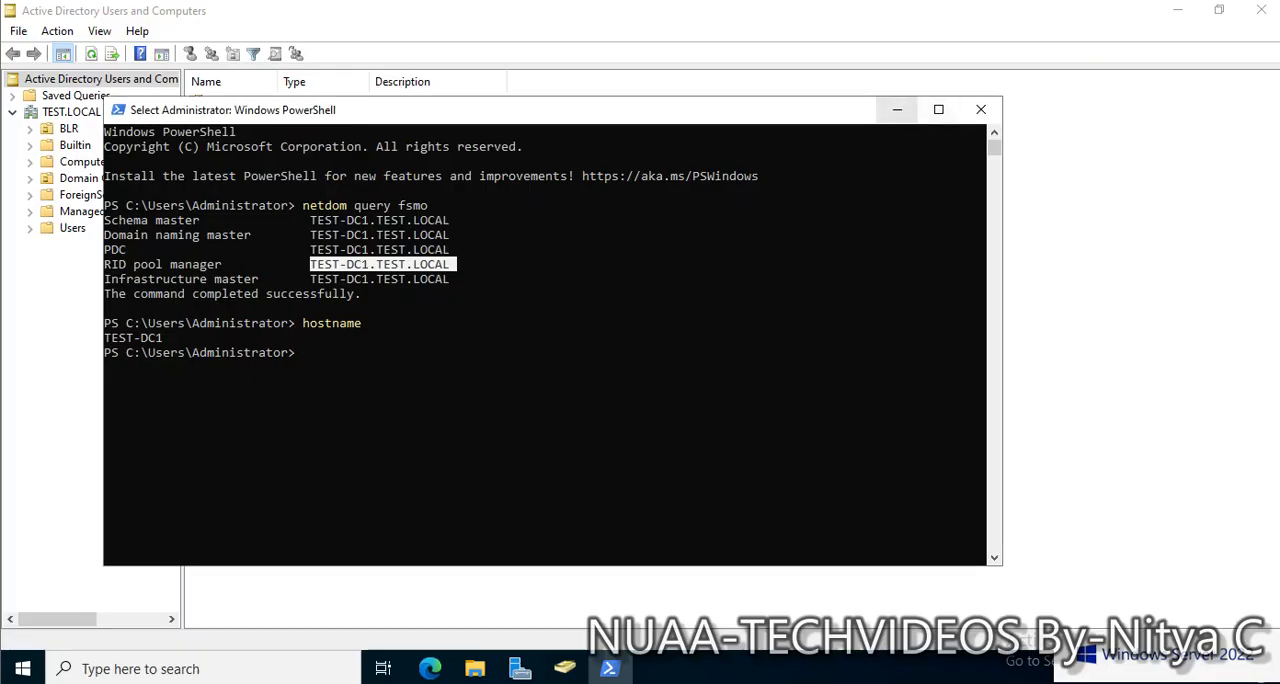
On TEST-DC1, examine the Domain Controllers container of TEST.LOCAL in Active Directory Users and Computers, fitting the name column
left_click(897, 109)
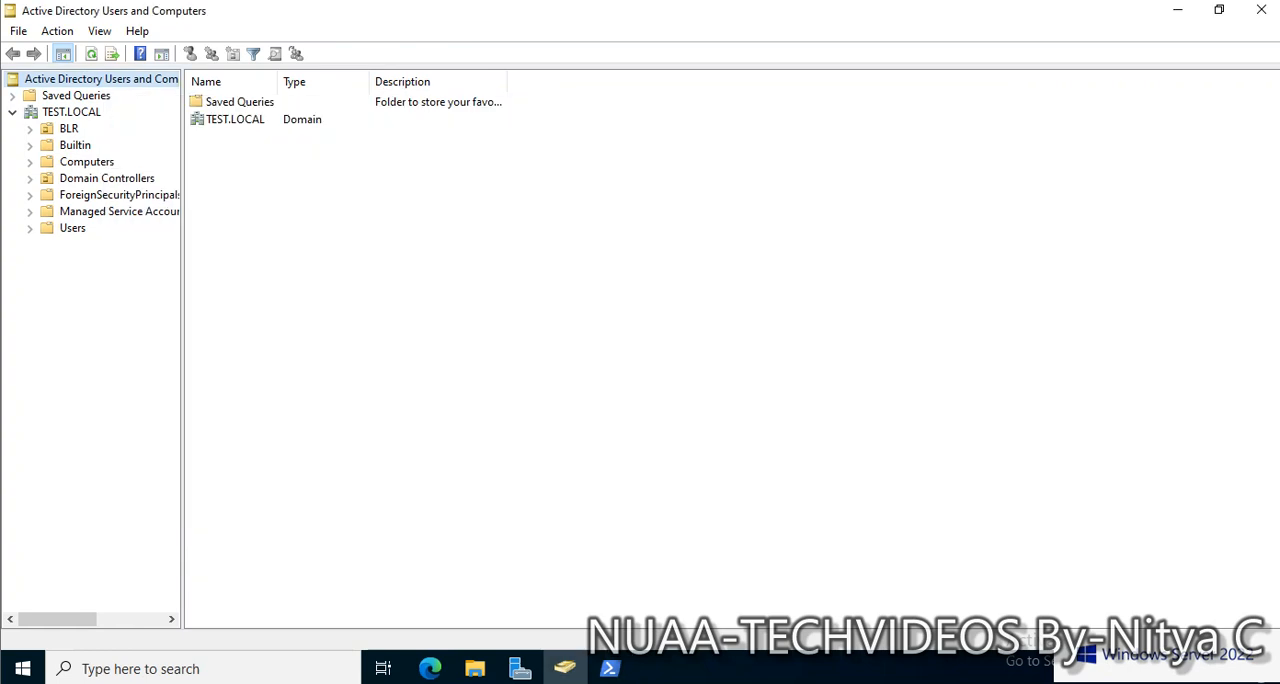
left_click(71, 112)
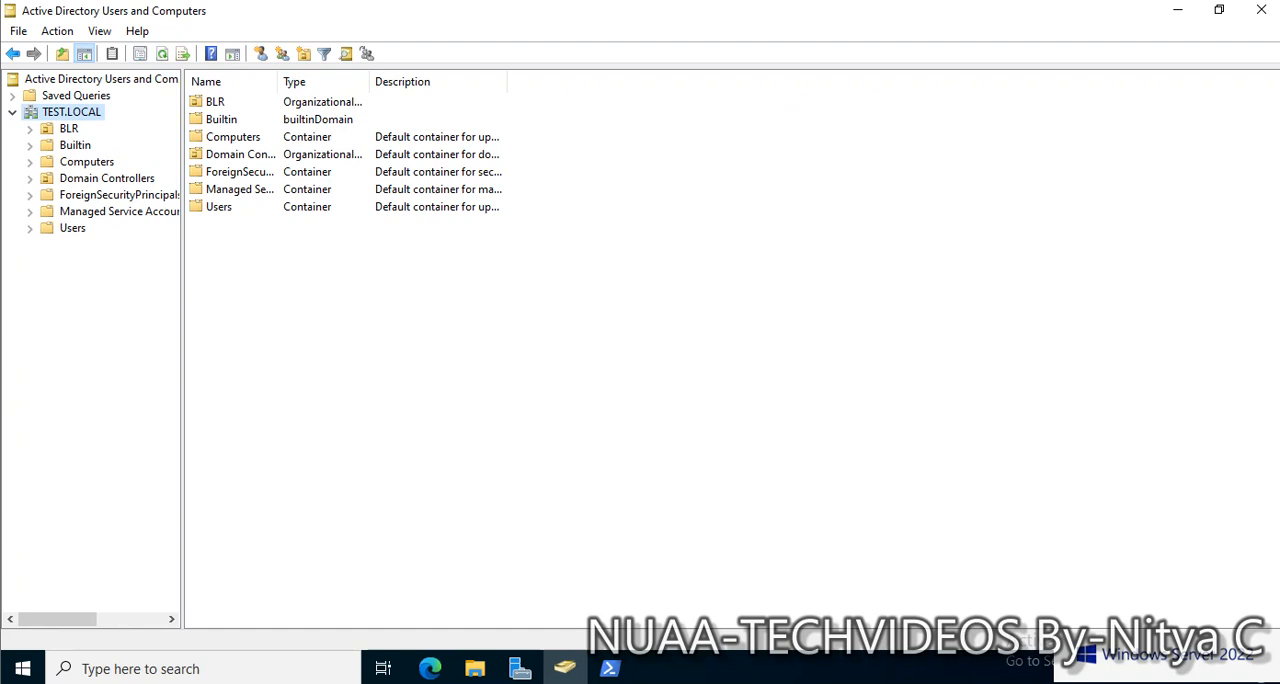
left_click(106, 178)
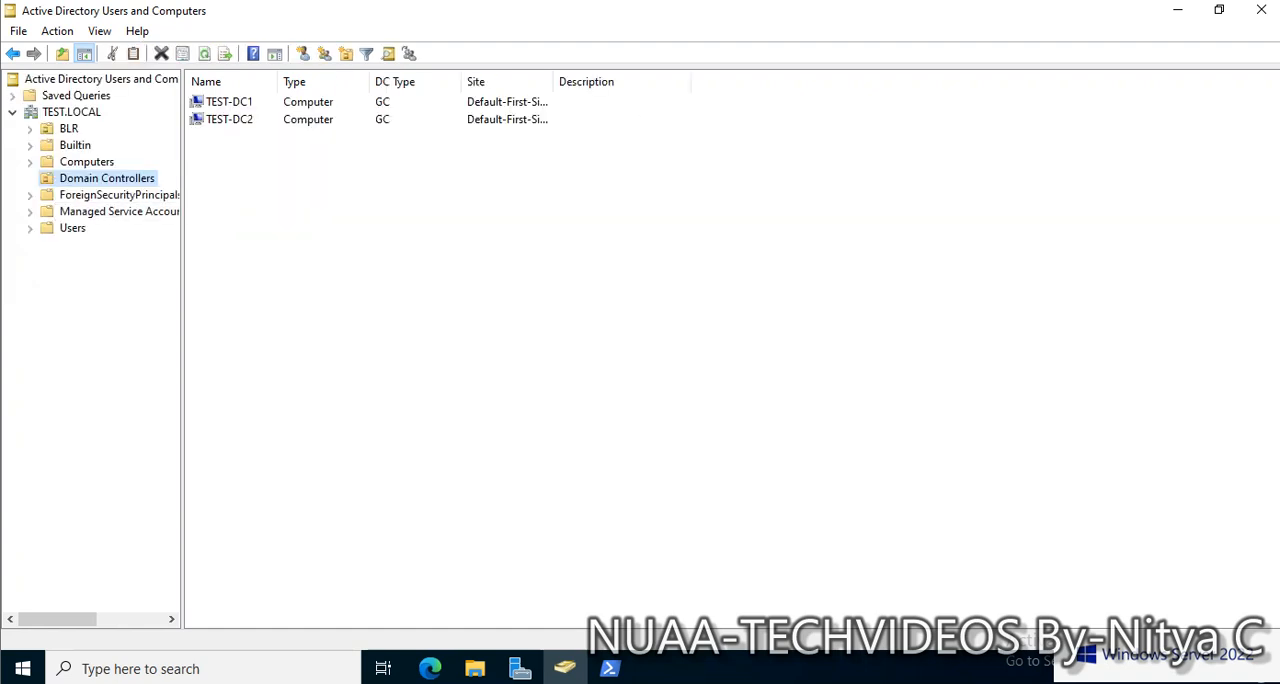
double_click(277, 82)
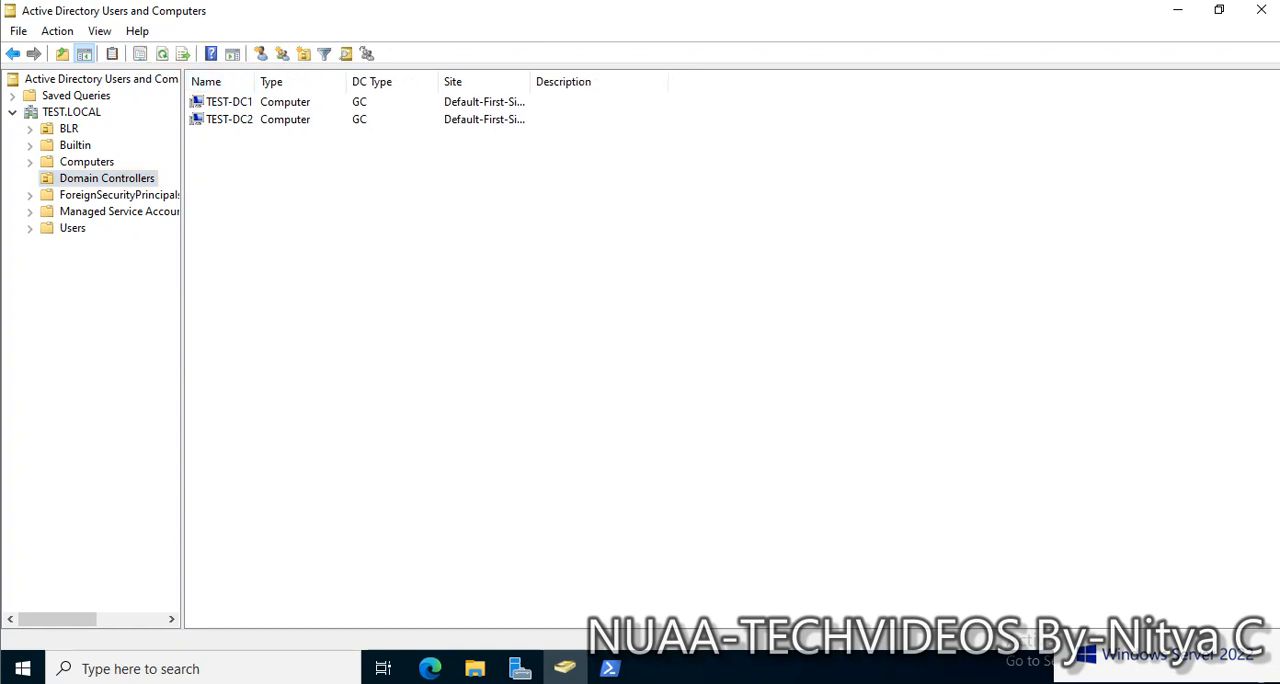
Switch to Server Manager and open Active Directory Sites and Services
left_click(520, 668)
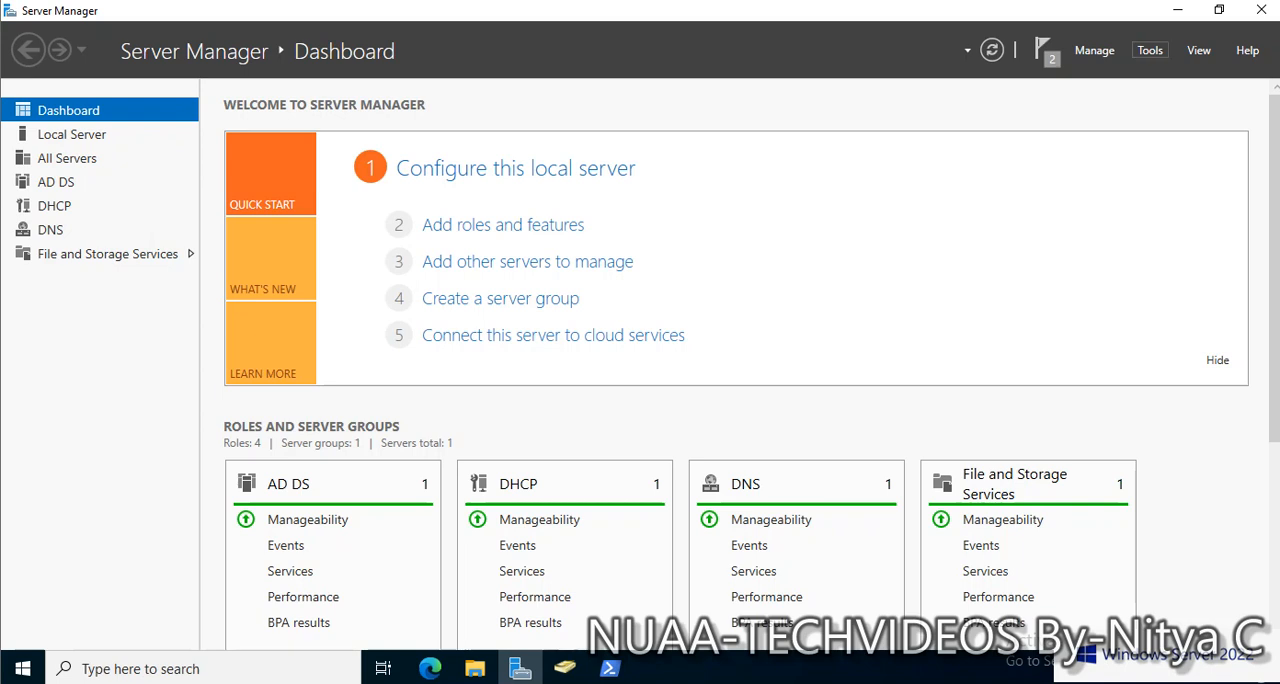
left_click(1150, 50)
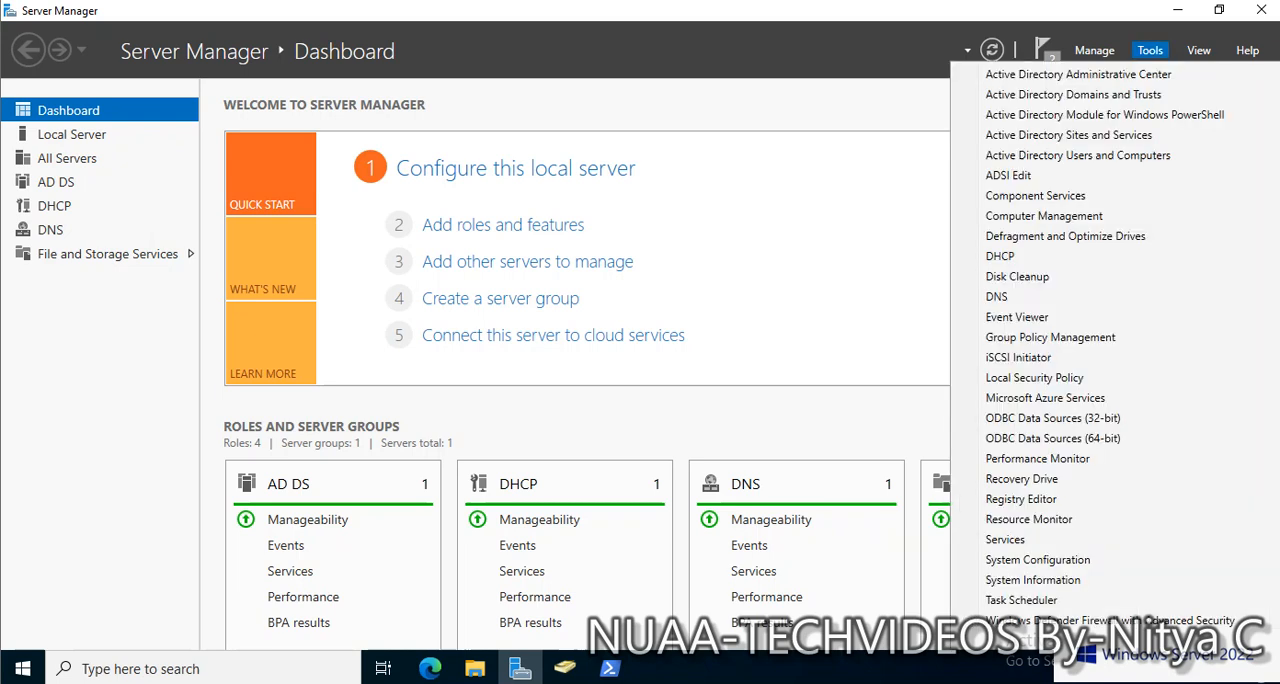
left_click(1068, 135)
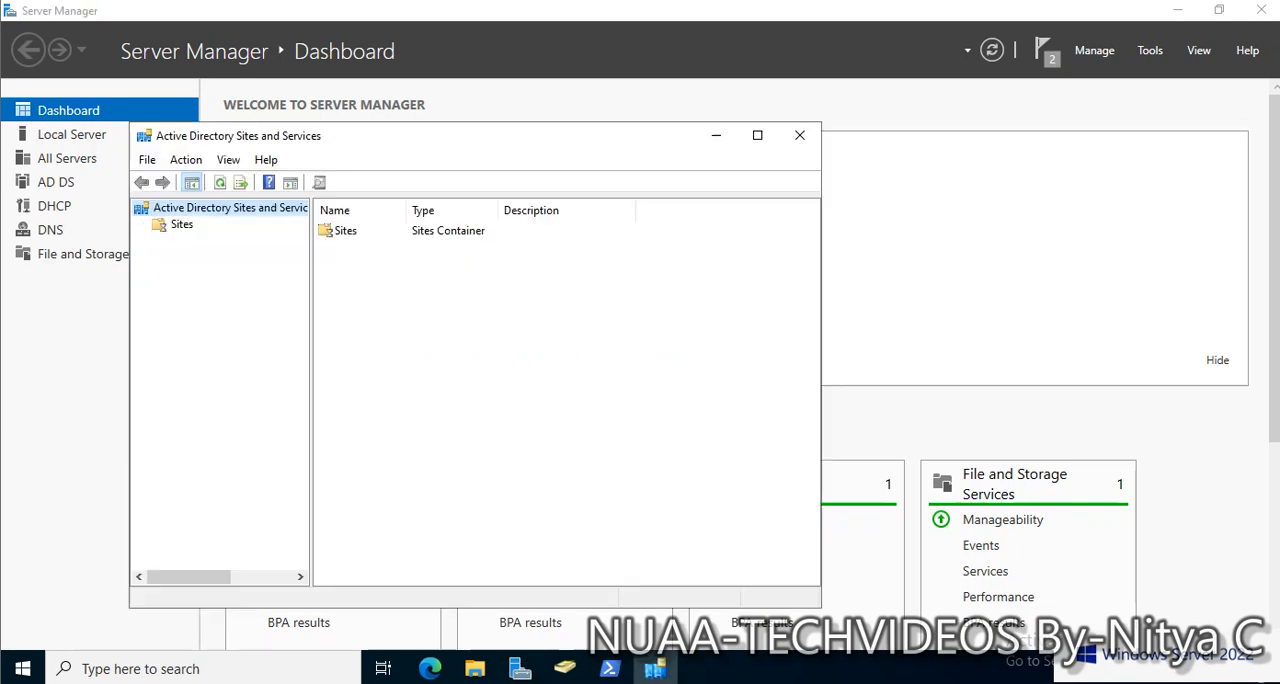
Examine the domain controllers listed in the Servers container of Default-First-Site-Name and select TEST-DC2
left_click(158, 274)
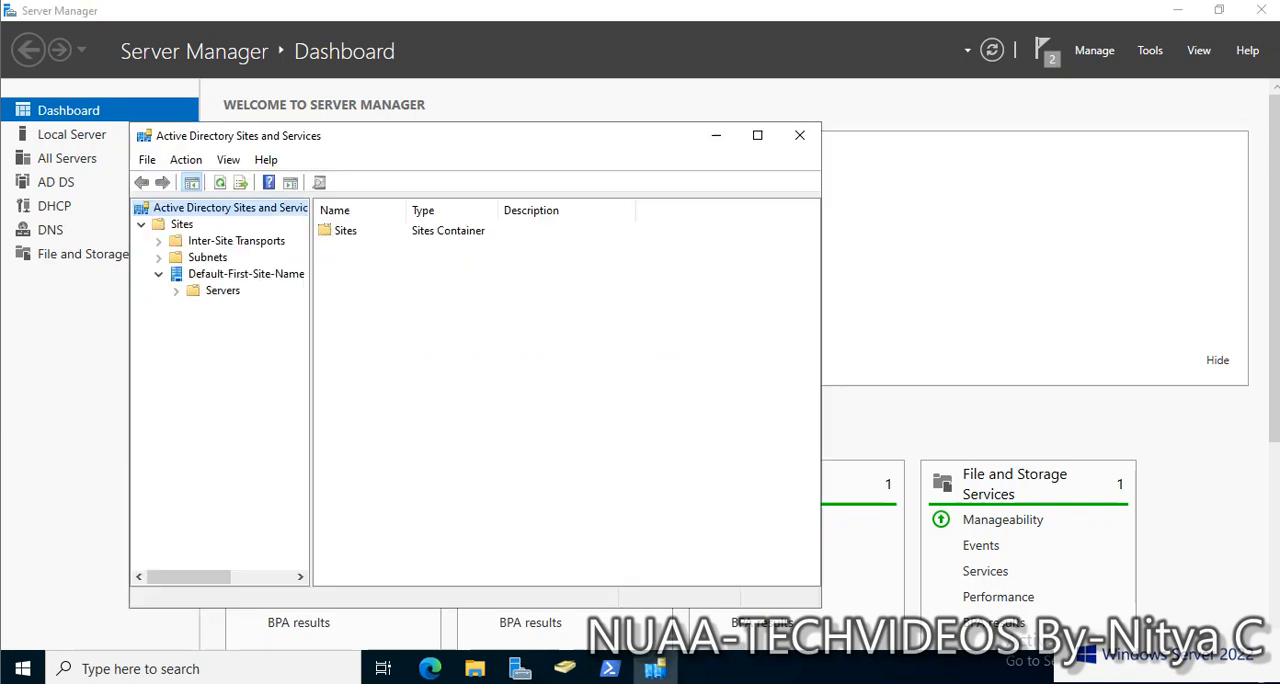
left_click(222, 291)
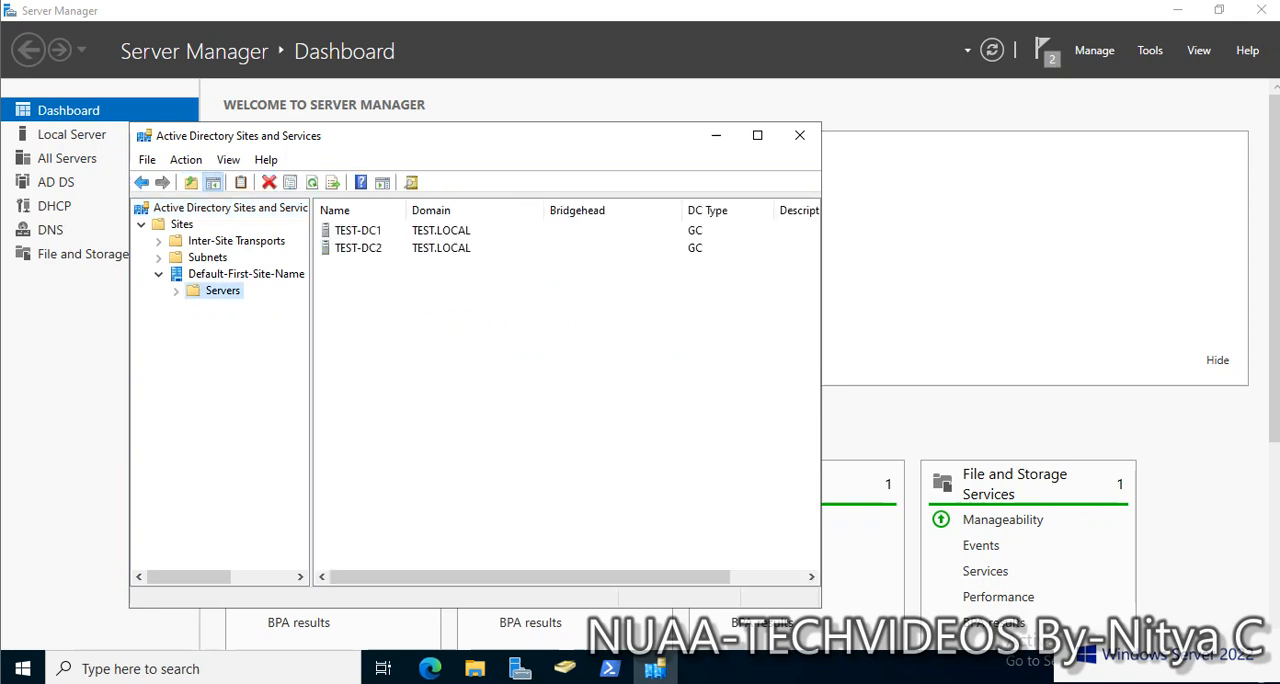
left_click(358, 248)
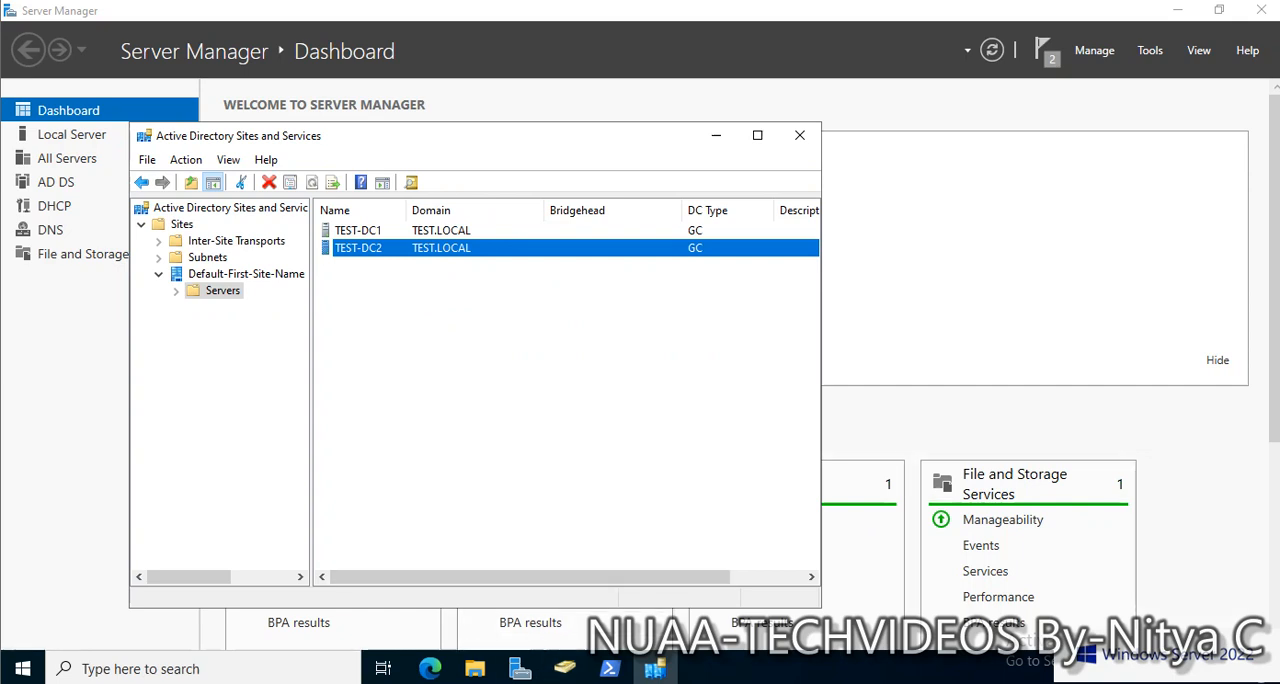
Open DNS Manager and examine the records and name servers of the TEST.LOCAL forward lookup zone
left_click(1150, 50)
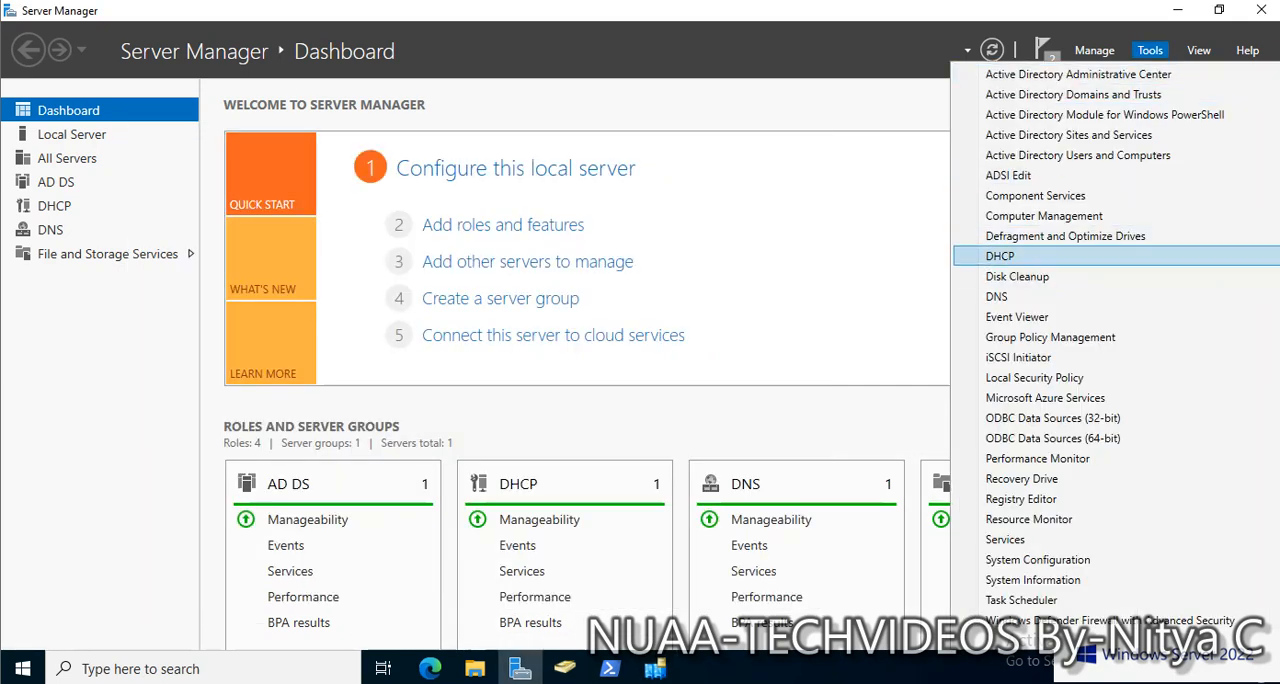
left_click(1017, 316)
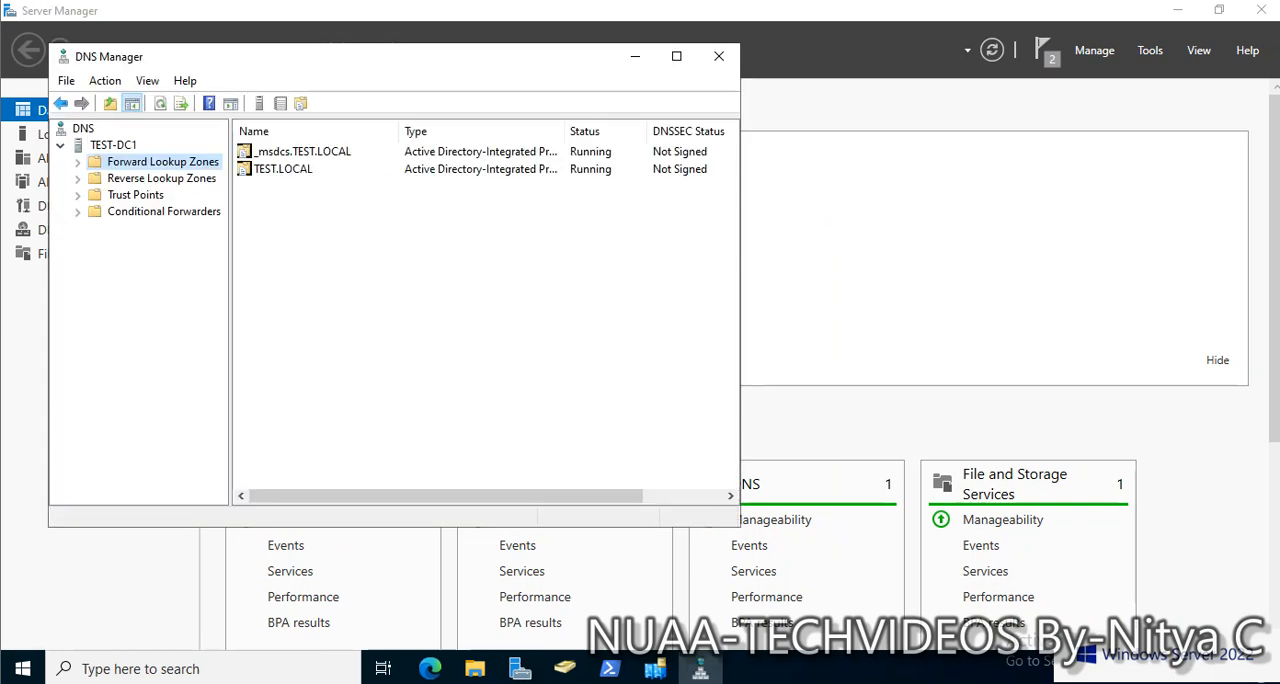
left_click(78, 162)
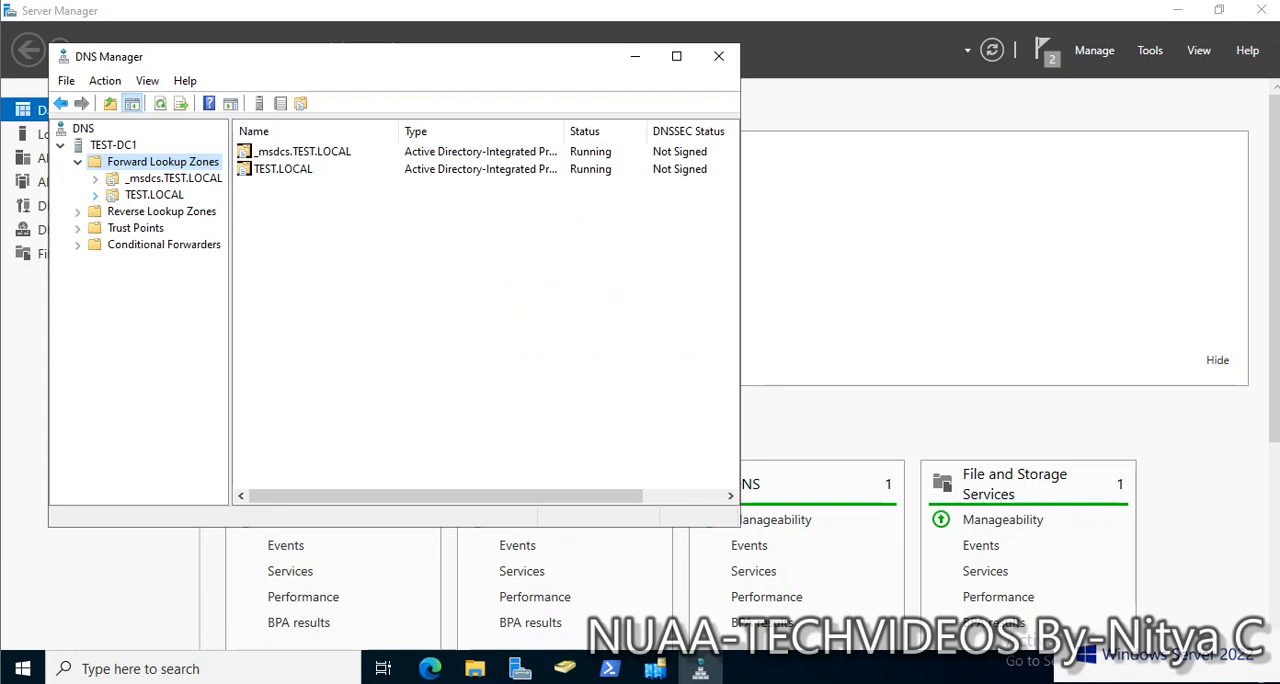
left_click(95, 195)
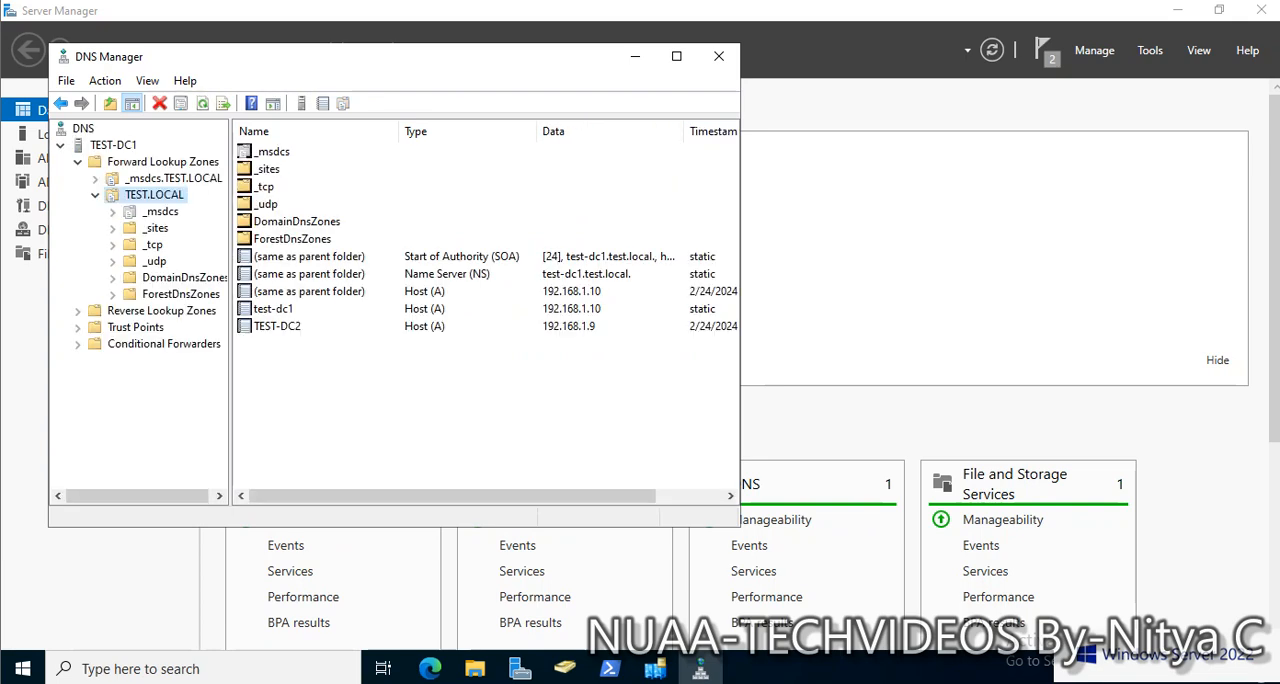
right_click(155, 195)
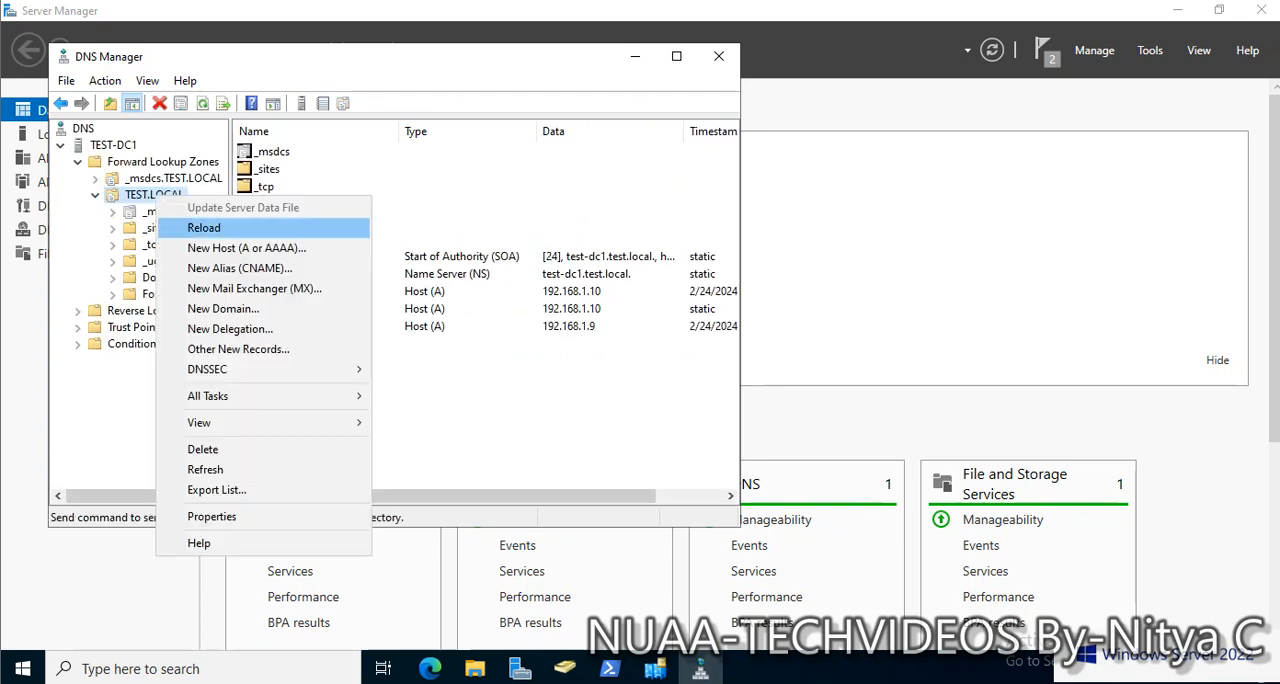
left_click(214, 517)
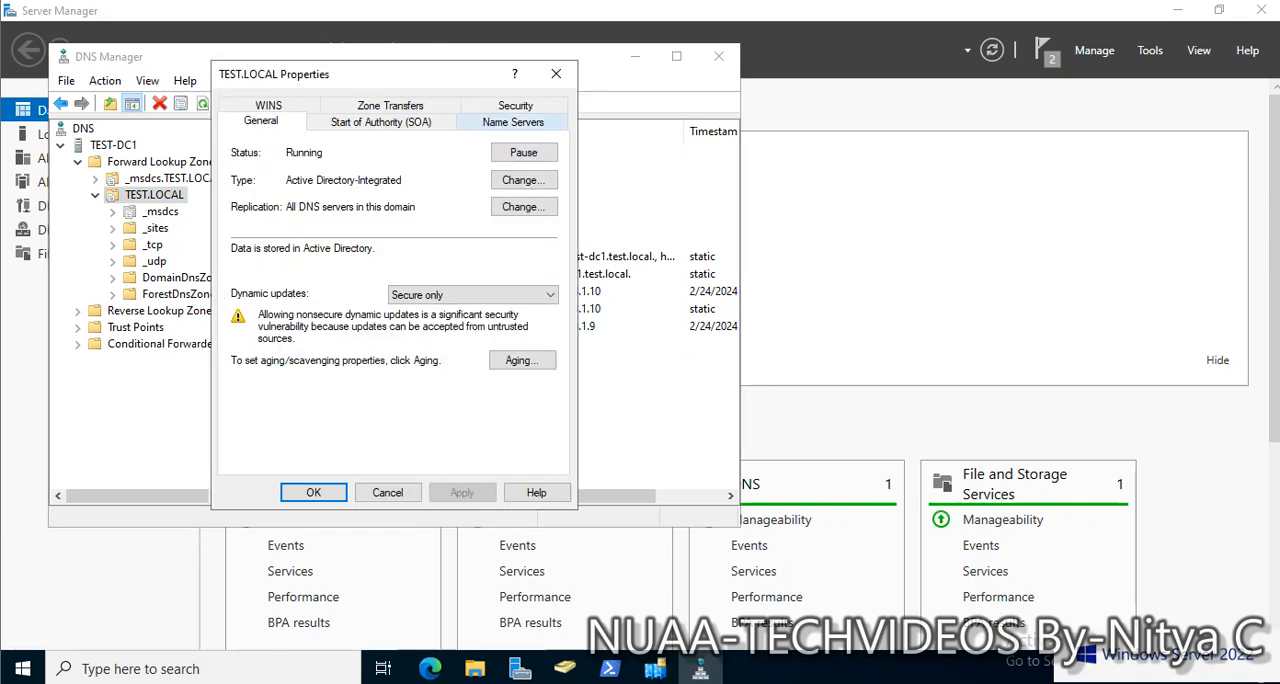
left_click(513, 121)
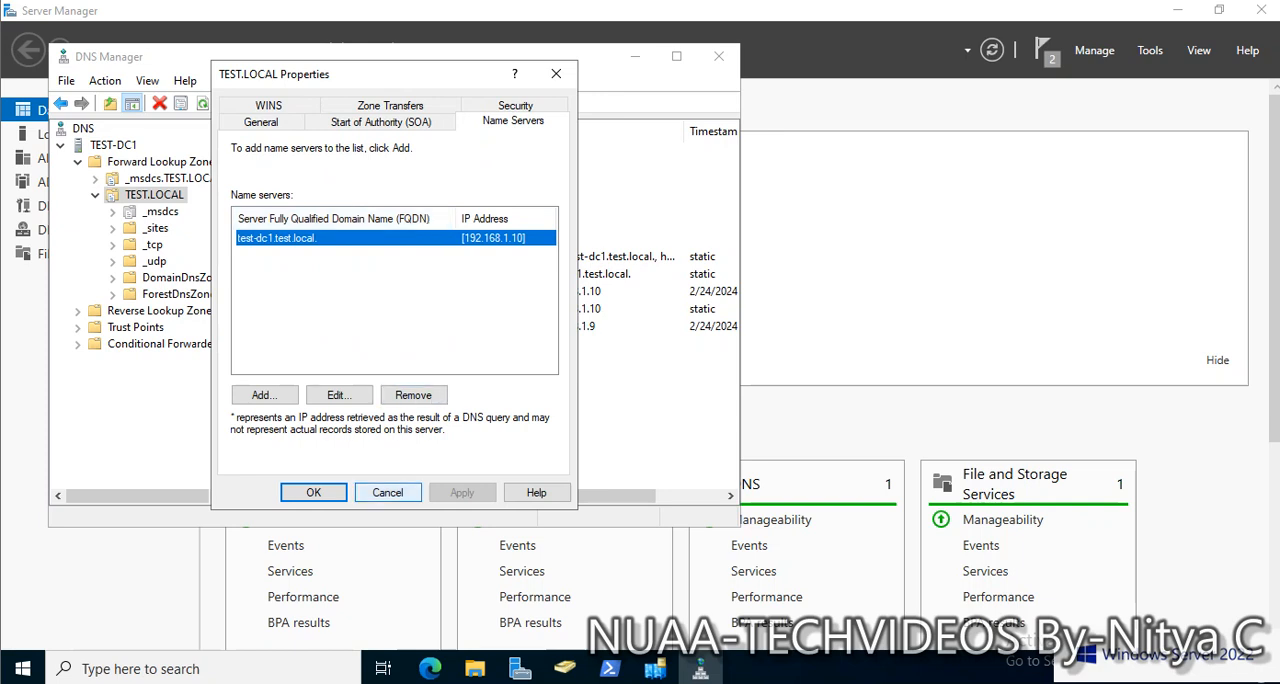
left_click(388, 492)
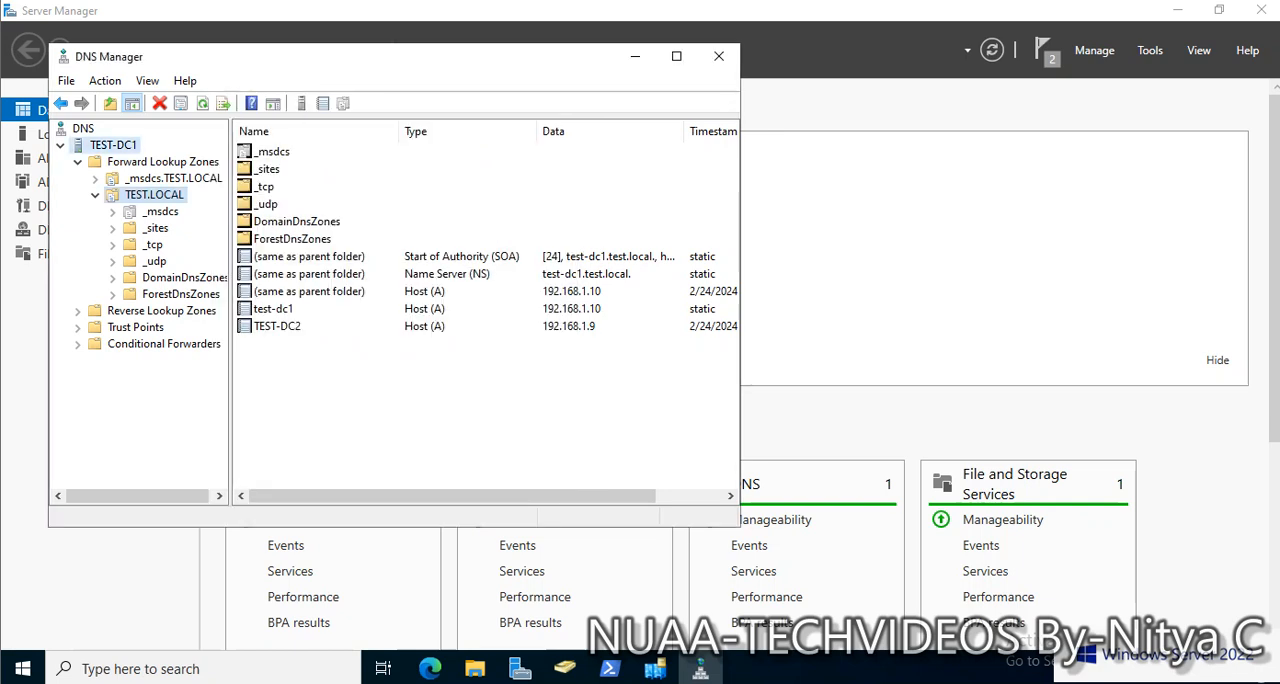
Refresh the TEST-DC1 DNS server and display the records of its TEST.LOCAL forward lookup zone again
right_click(127, 145)
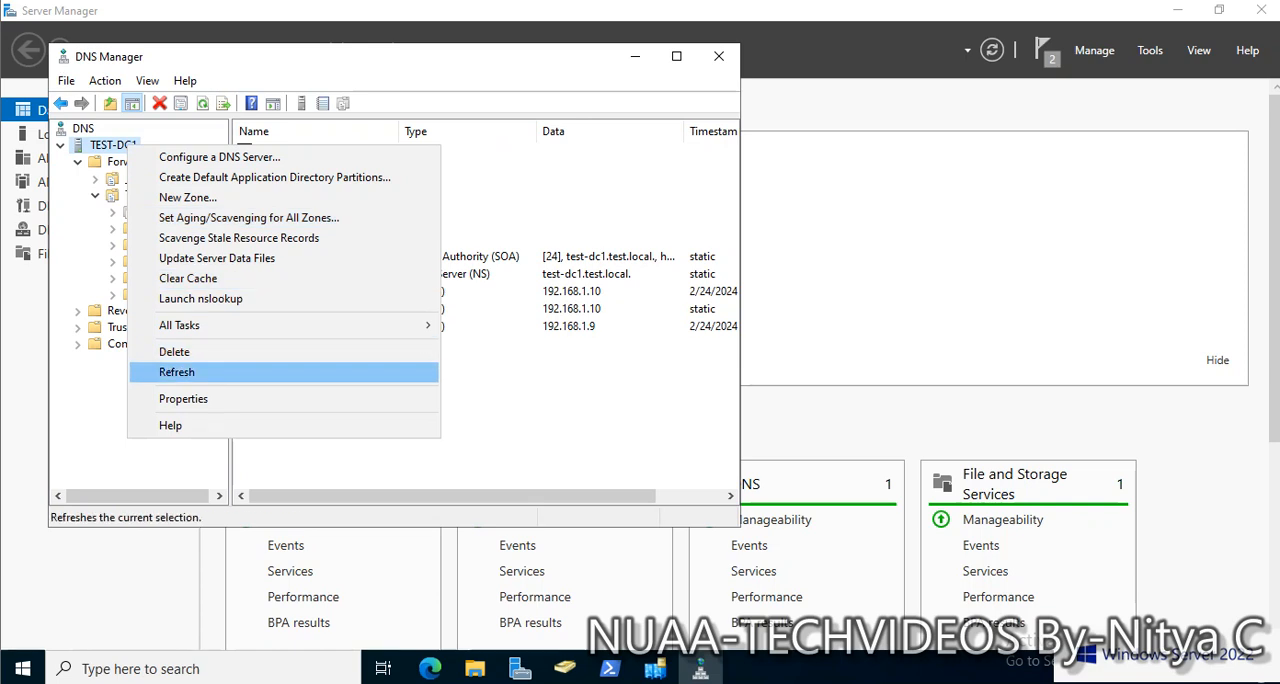
left_click(177, 372)
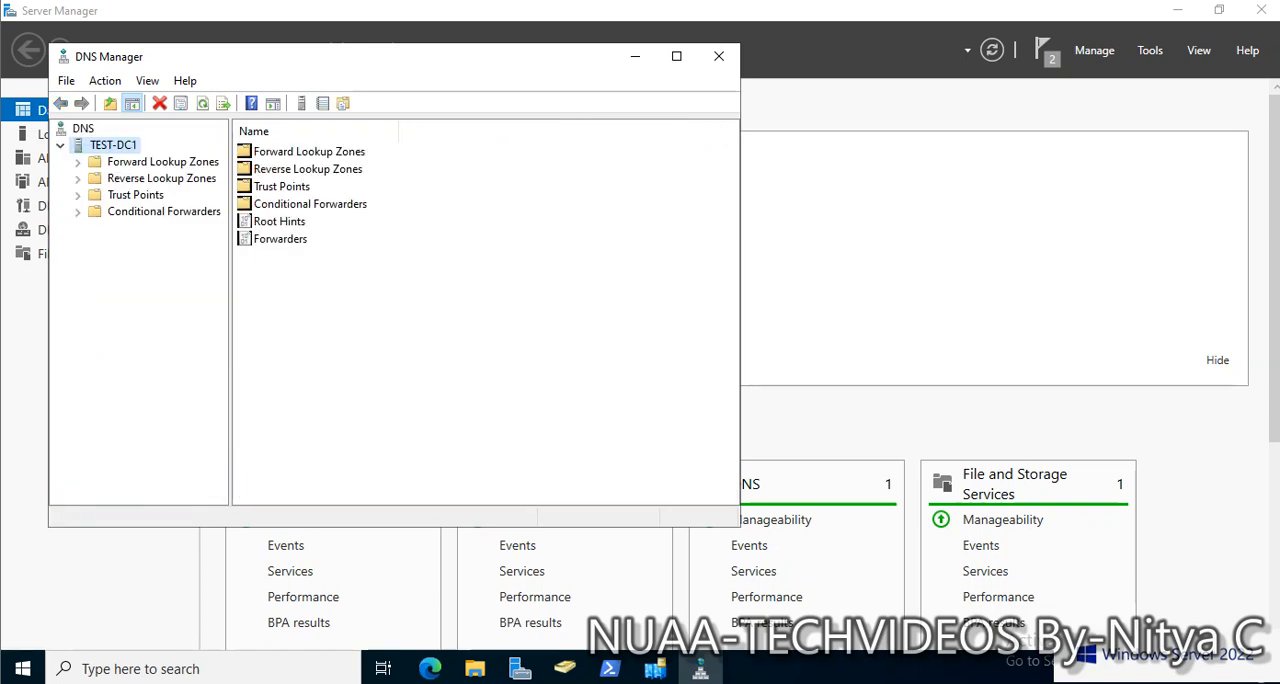
left_click(203, 104)
double_click(162, 162)
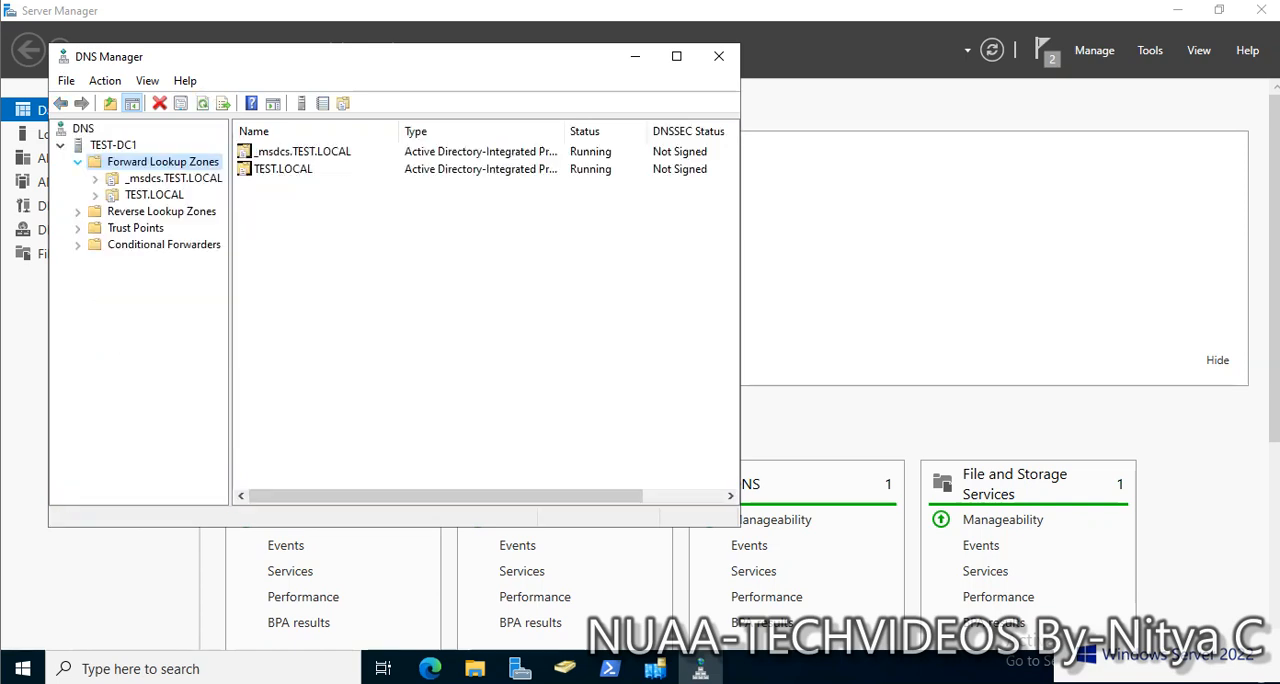
double_click(154, 195)
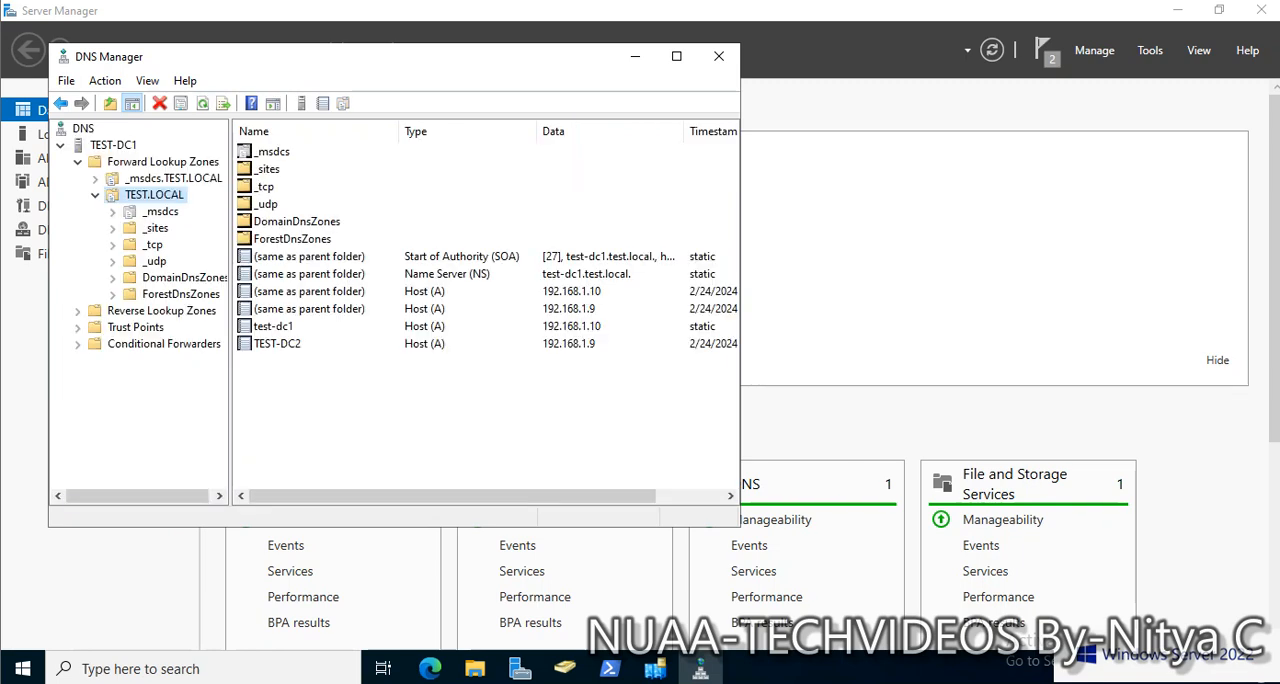
Recheck the TEST.LOCAL zone's name servers without changing them, and select the TEST-DC2 host record
right_click(157, 199)
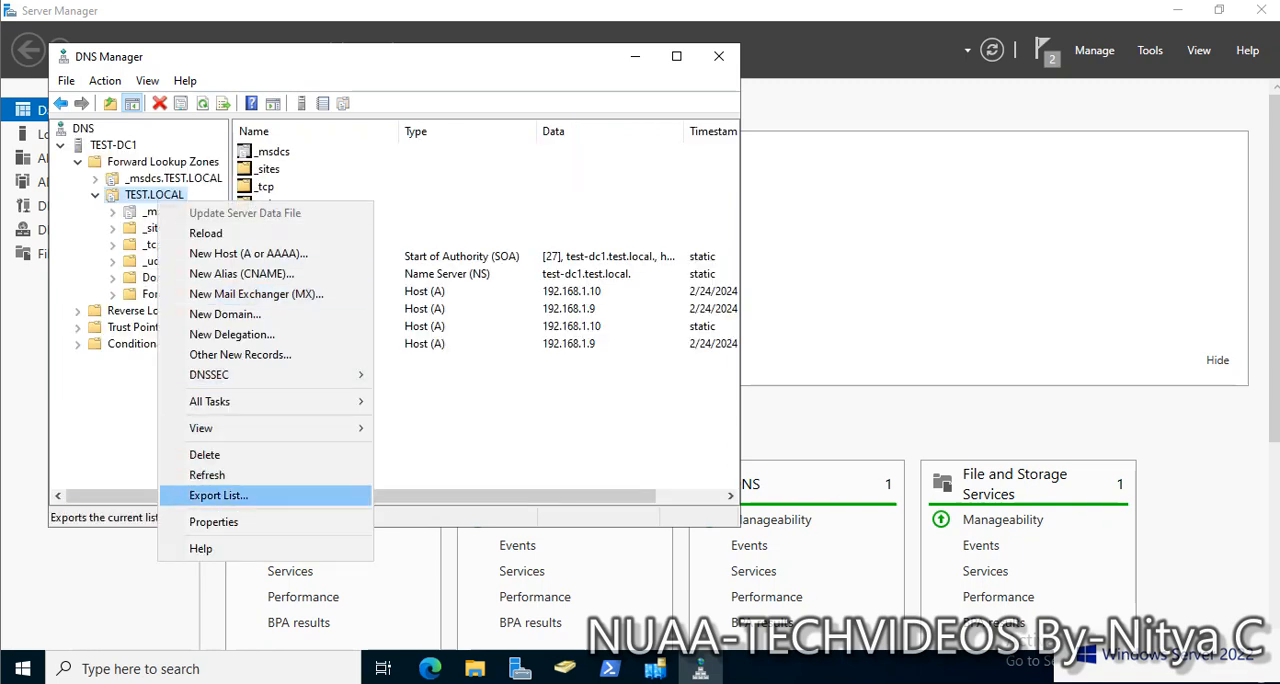
left_click(213, 522)
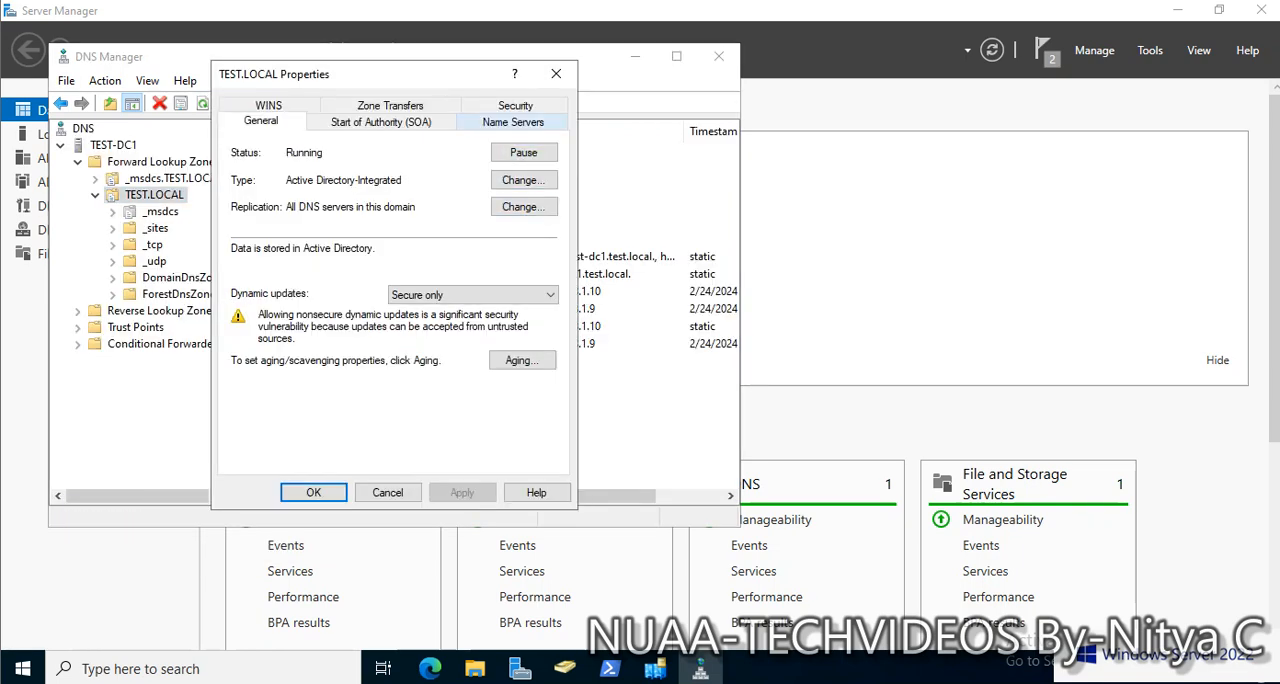
left_click(513, 122)
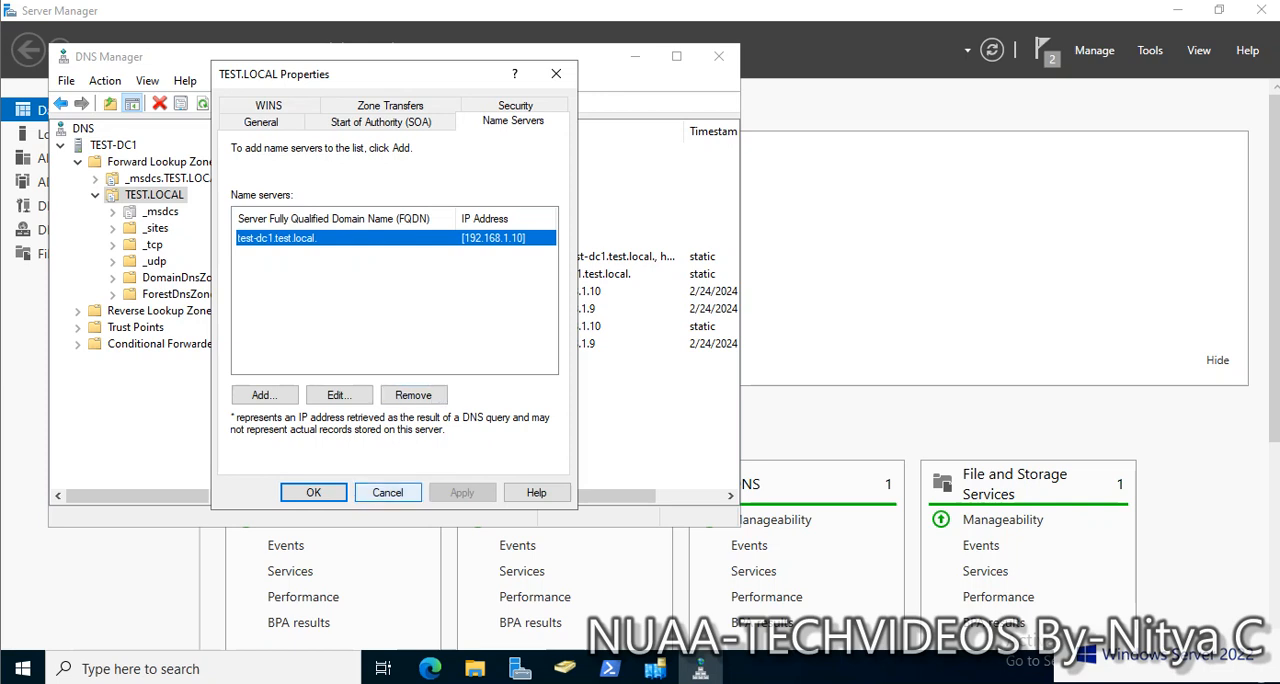
left_click(388, 492)
left_click(277, 344)
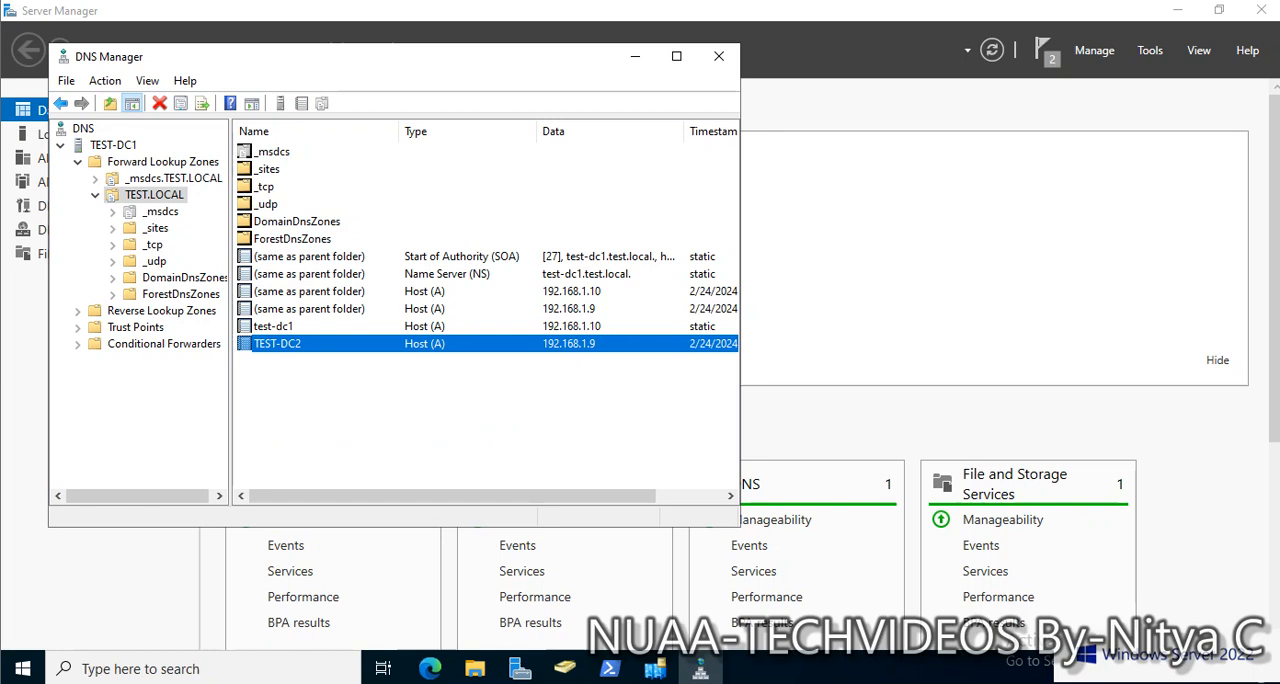
Put DNS Manager away, switch to the TEST-DC2 virtual machine, and sign in as TEST\Administrator with the account password
left_click(634, 56)
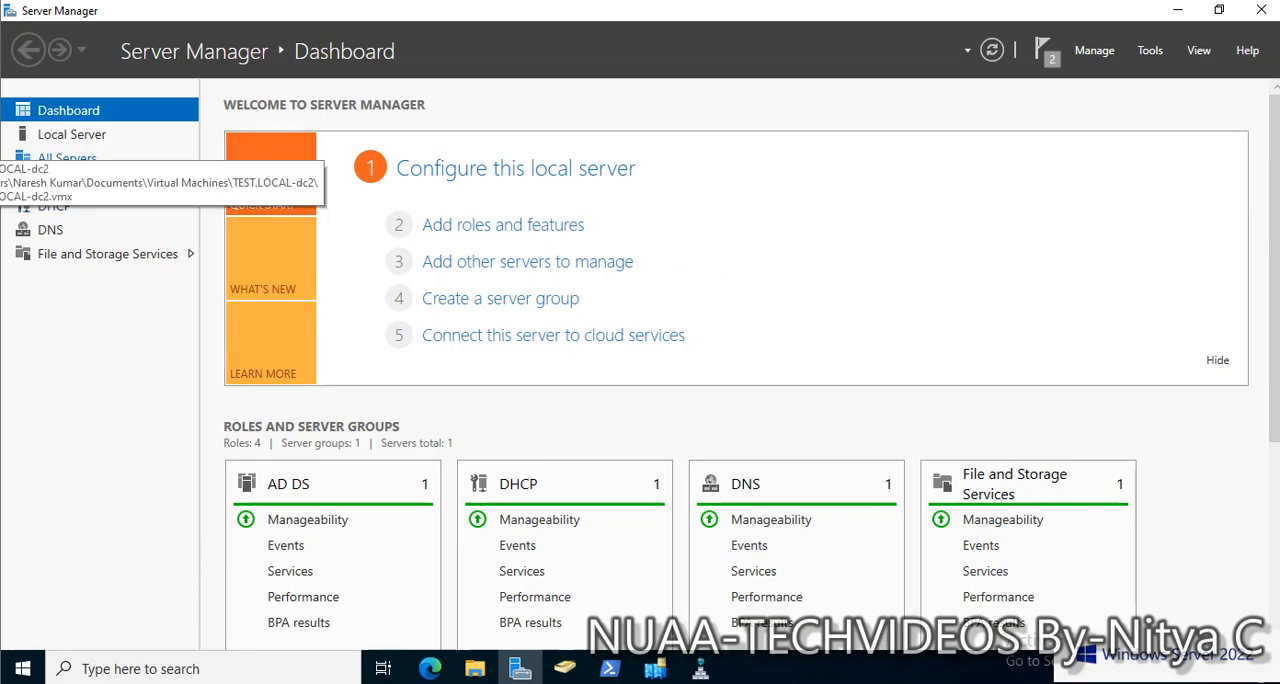
left_click(1, 145)
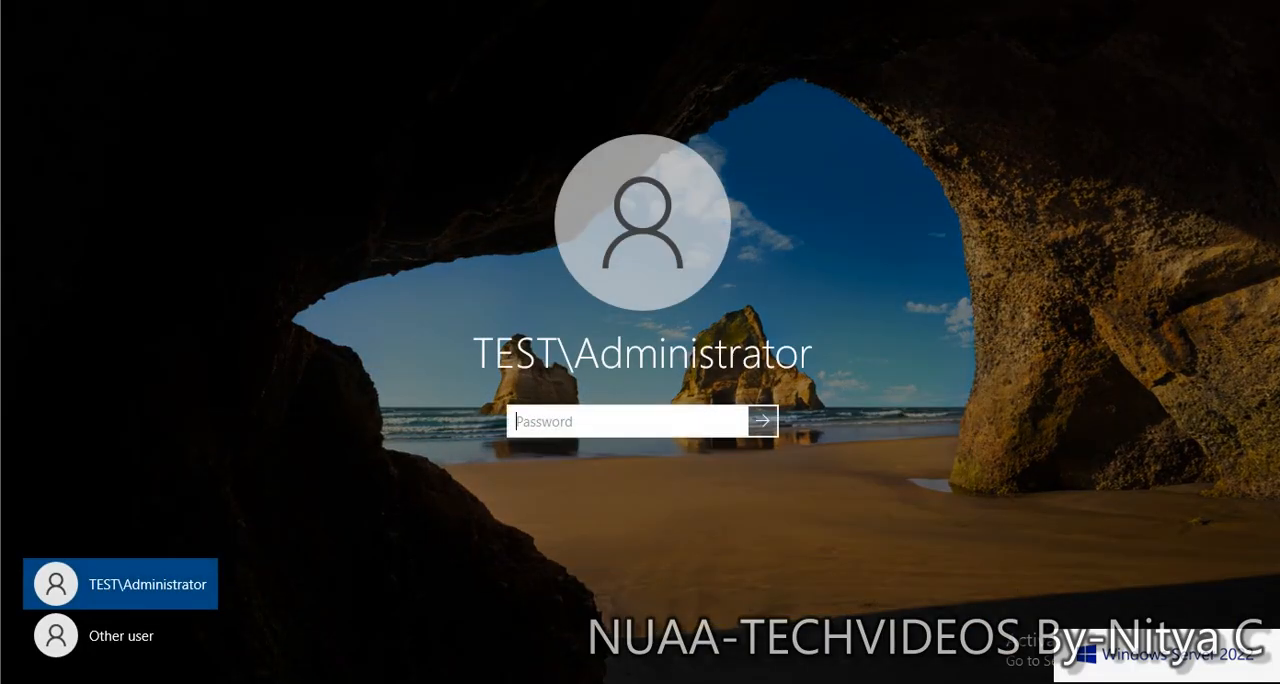
type("Password@1")
key("Return")
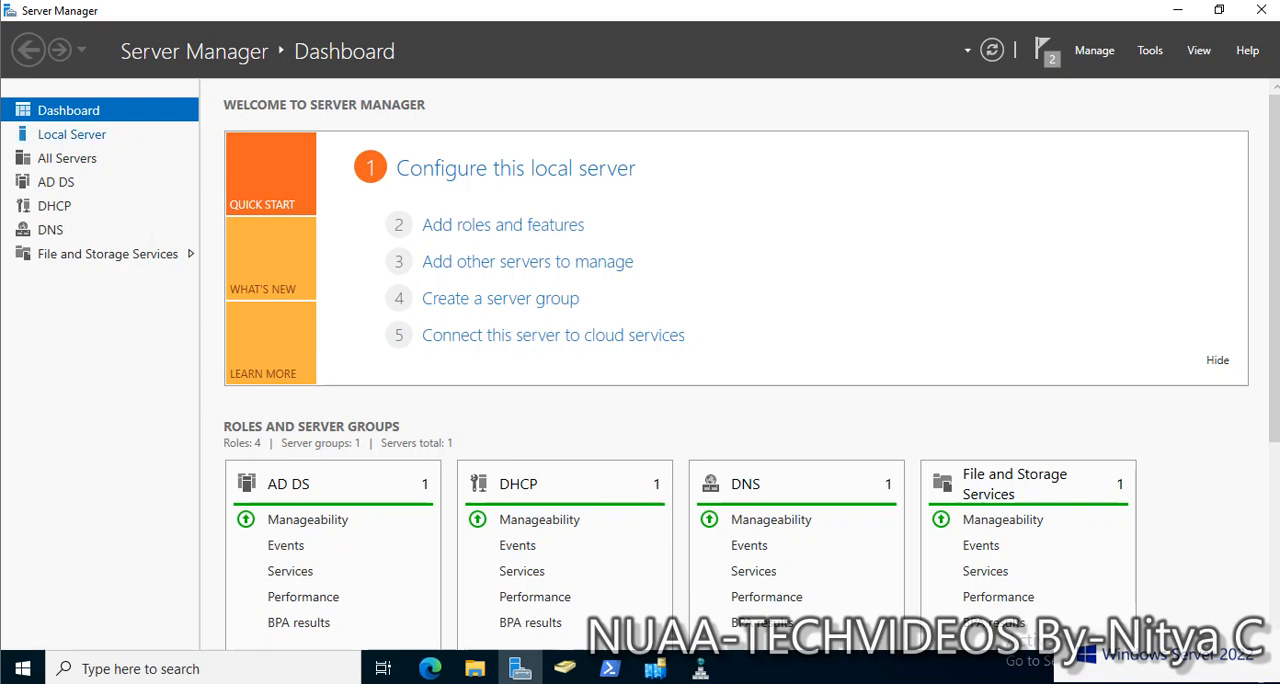
On TEST-DC1, view the local server properties, then open the BLR organizational unit of TEST.LOCAL in a maximized Active Directory Users and Computers
left_click(72, 134)
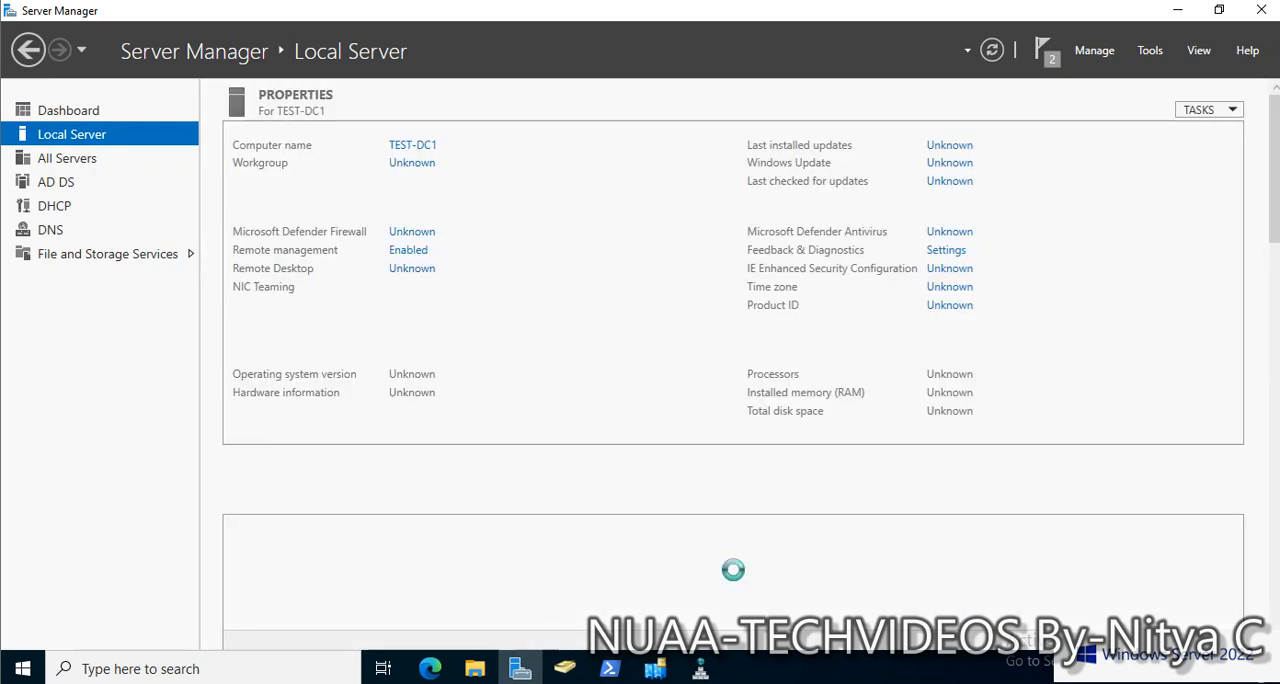
left_click(1150, 50)
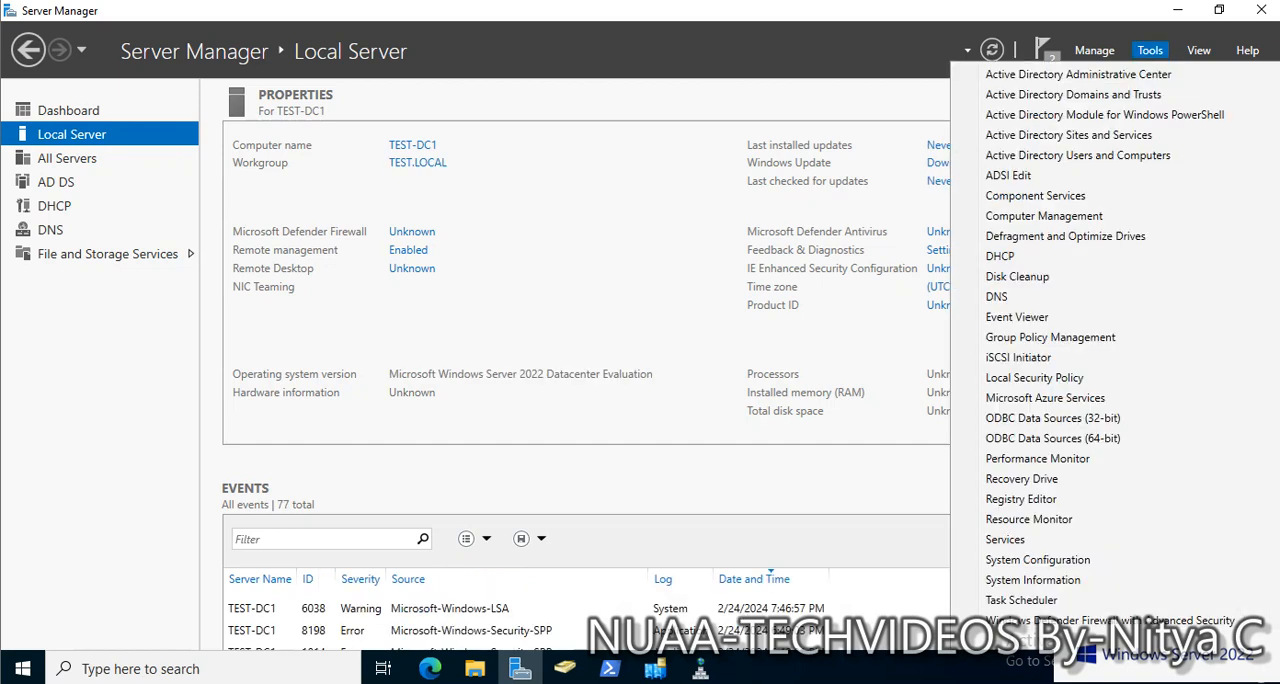
left_click(1077, 155)
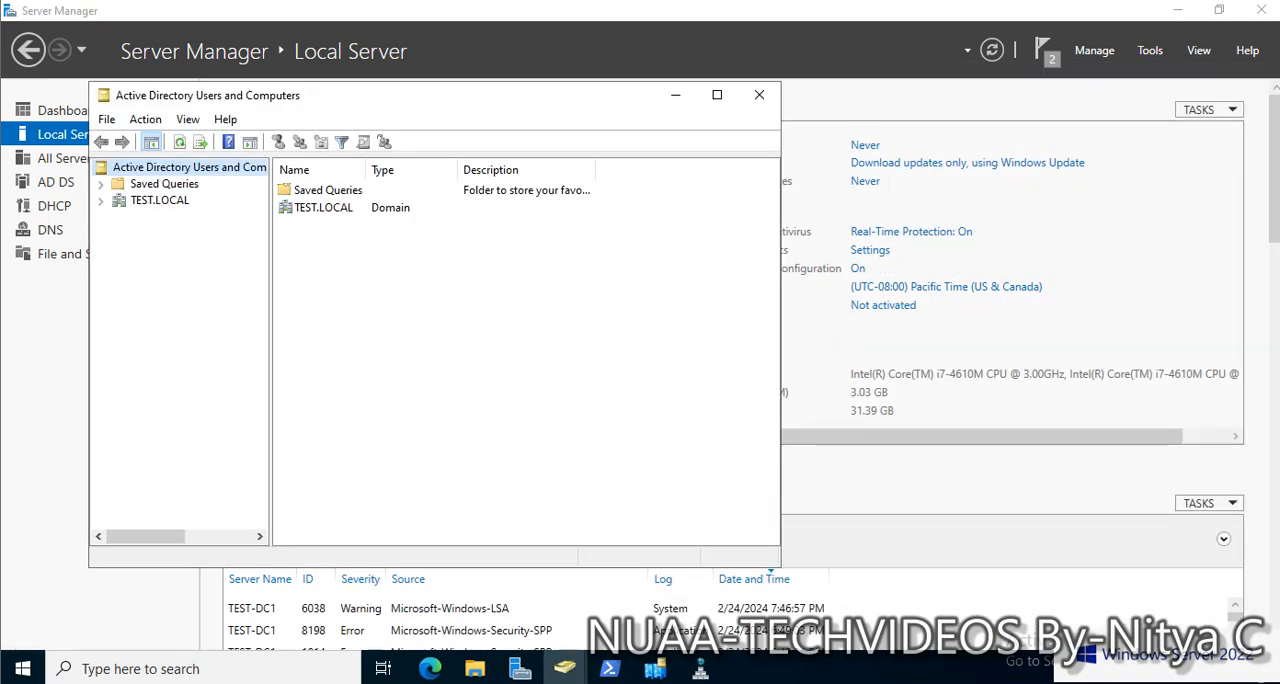
left_click(716, 95)
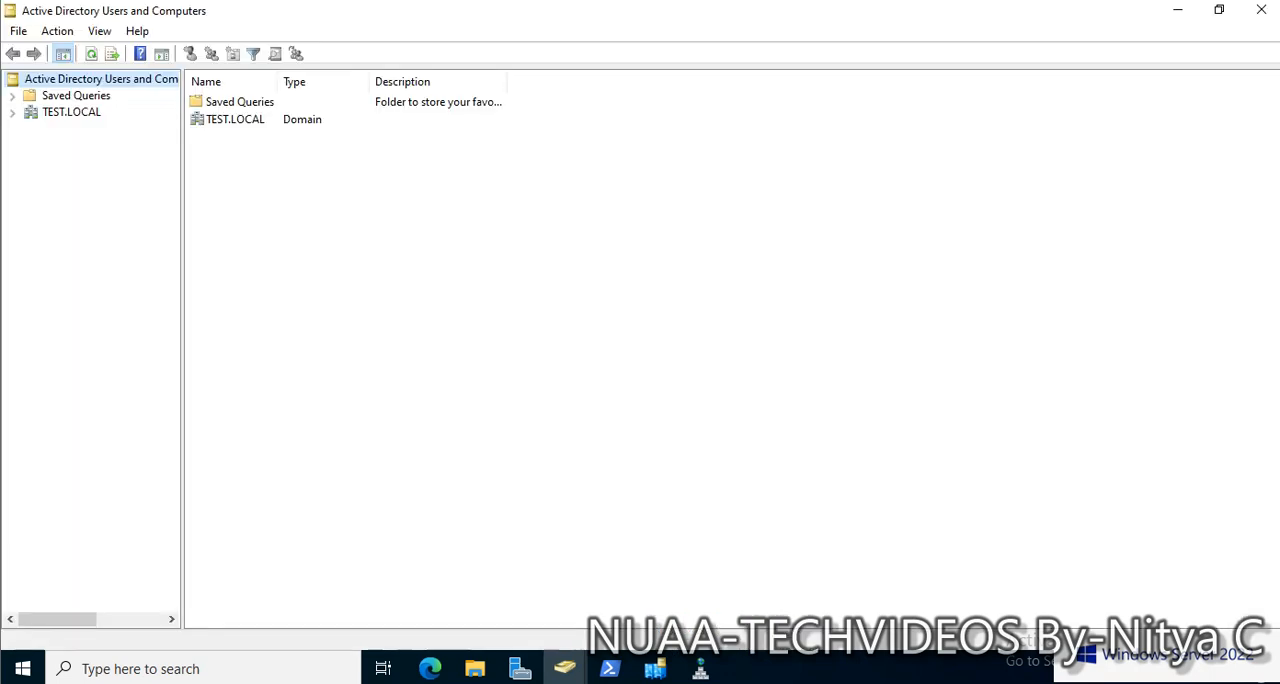
left_click(12, 113)
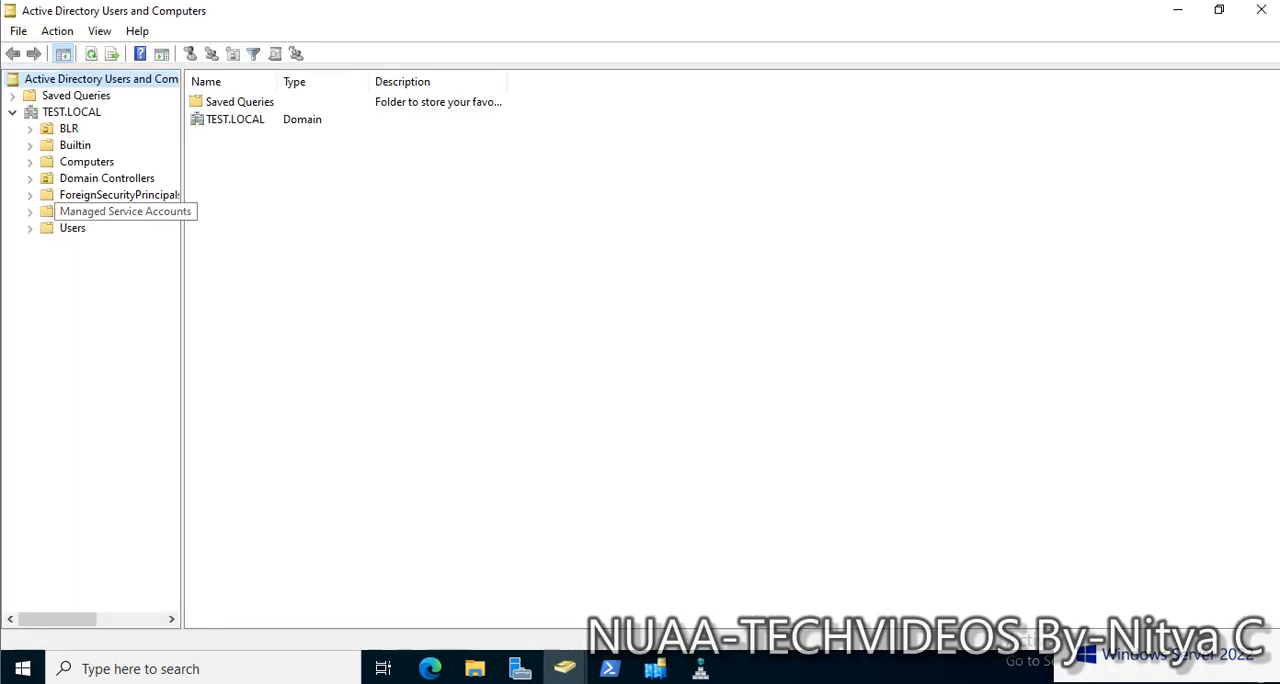
left_click(68, 128)
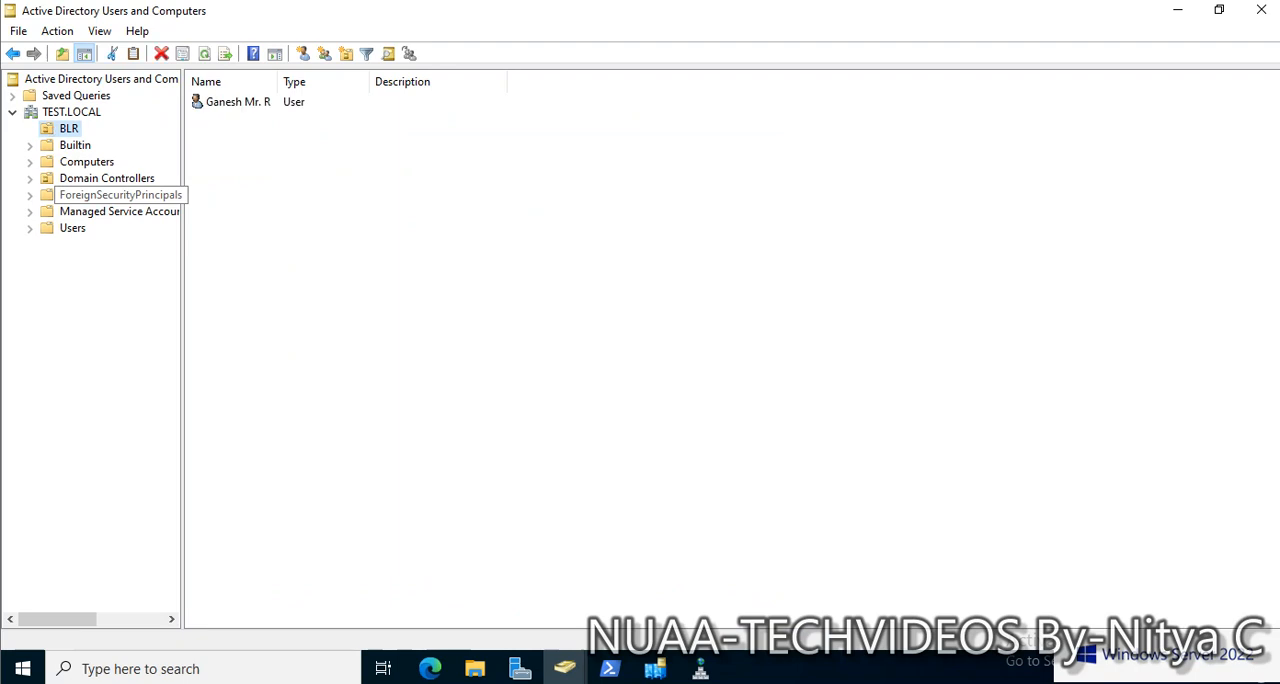
Start a new user in the BLR organizational unit of TEST.LOCAL and enter the user's first name
right_click(61, 129)
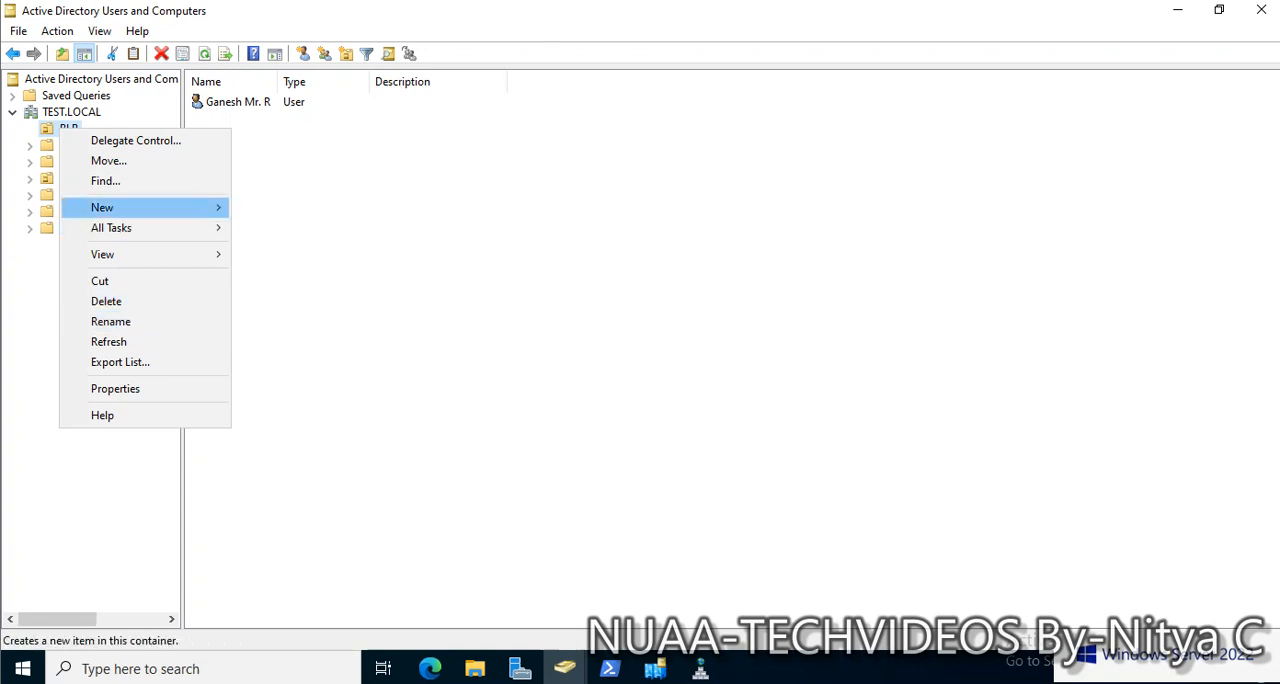
mouse_move(120, 207)
left_click(269, 389)
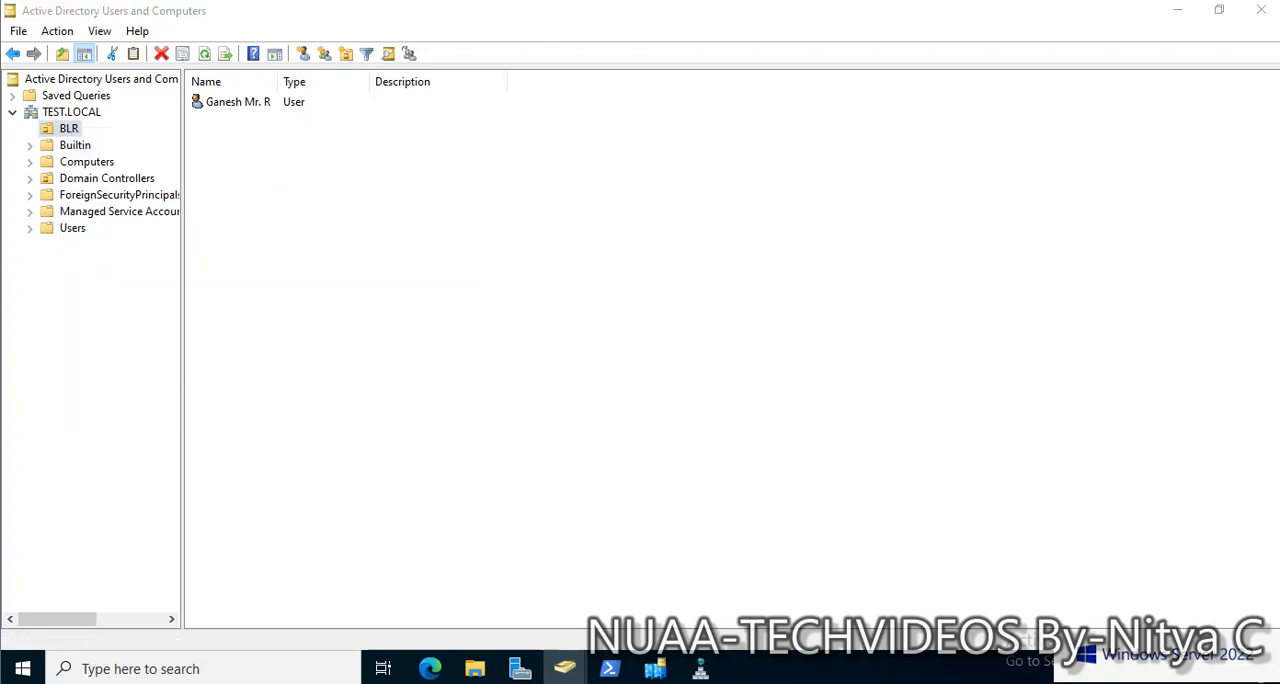
type("Di")
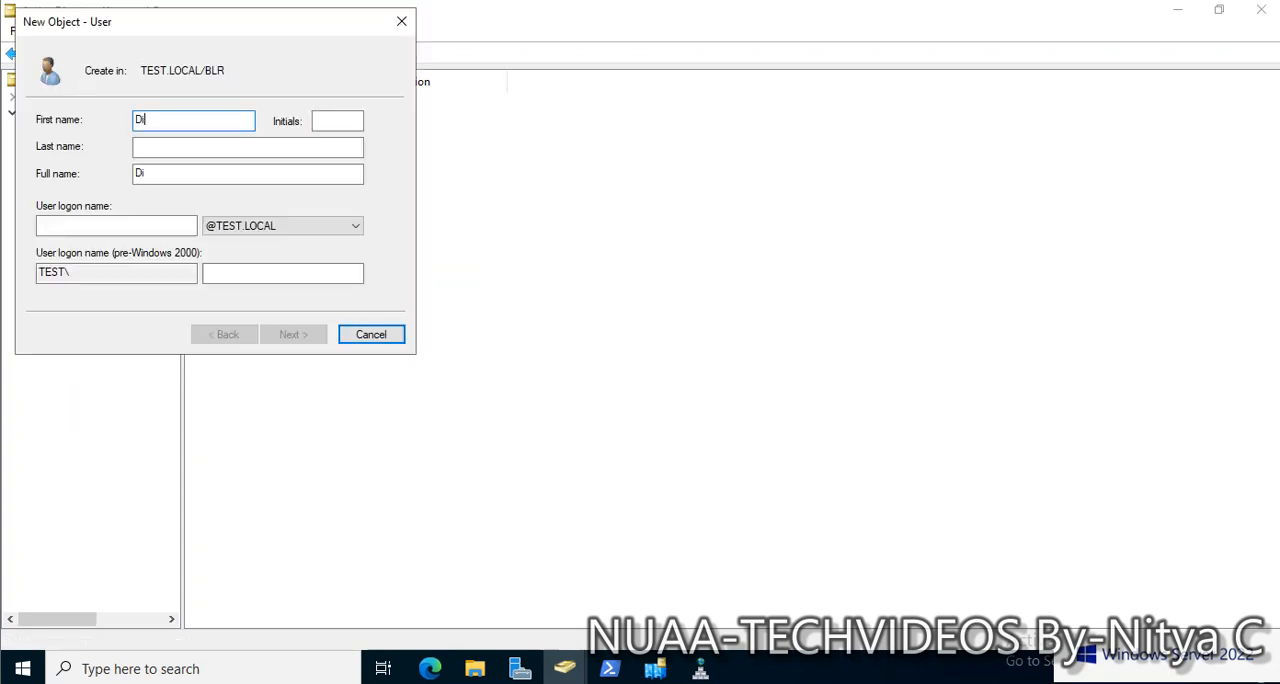
type("nesh")
key("Tab")
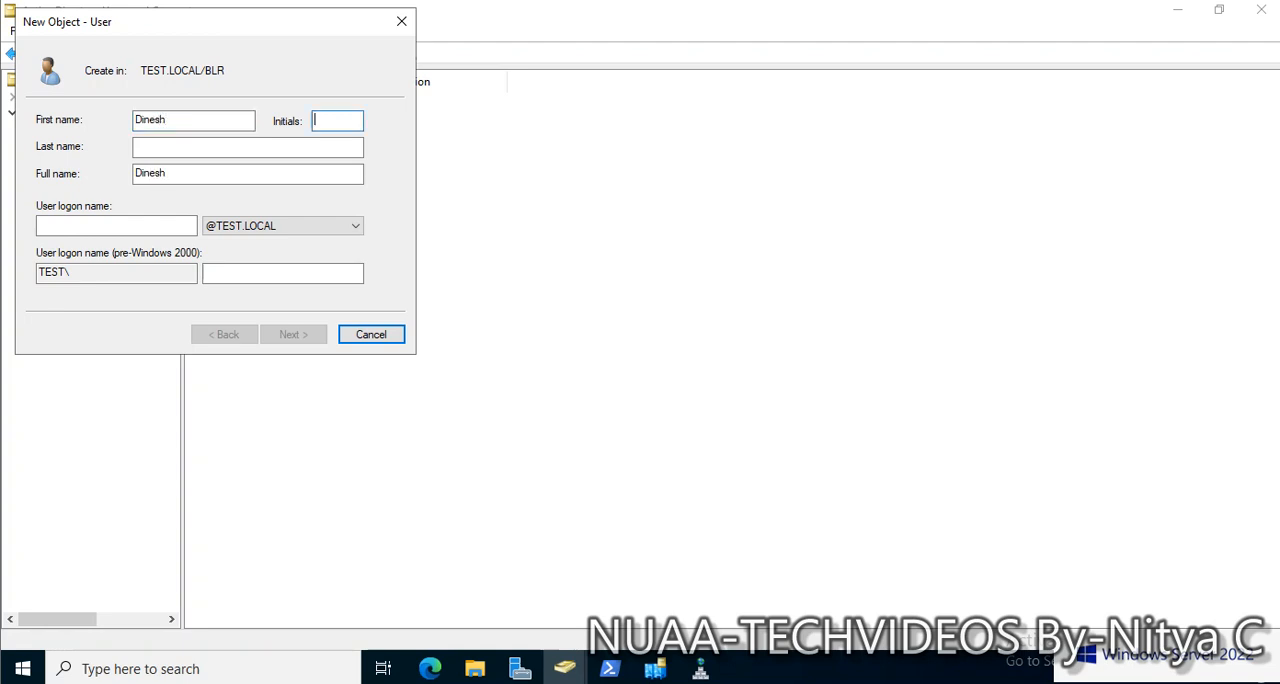
Set the new user's initials to "Mr." and enter the last name, keeping the generated full name
type("Mr.")
key("Tab")
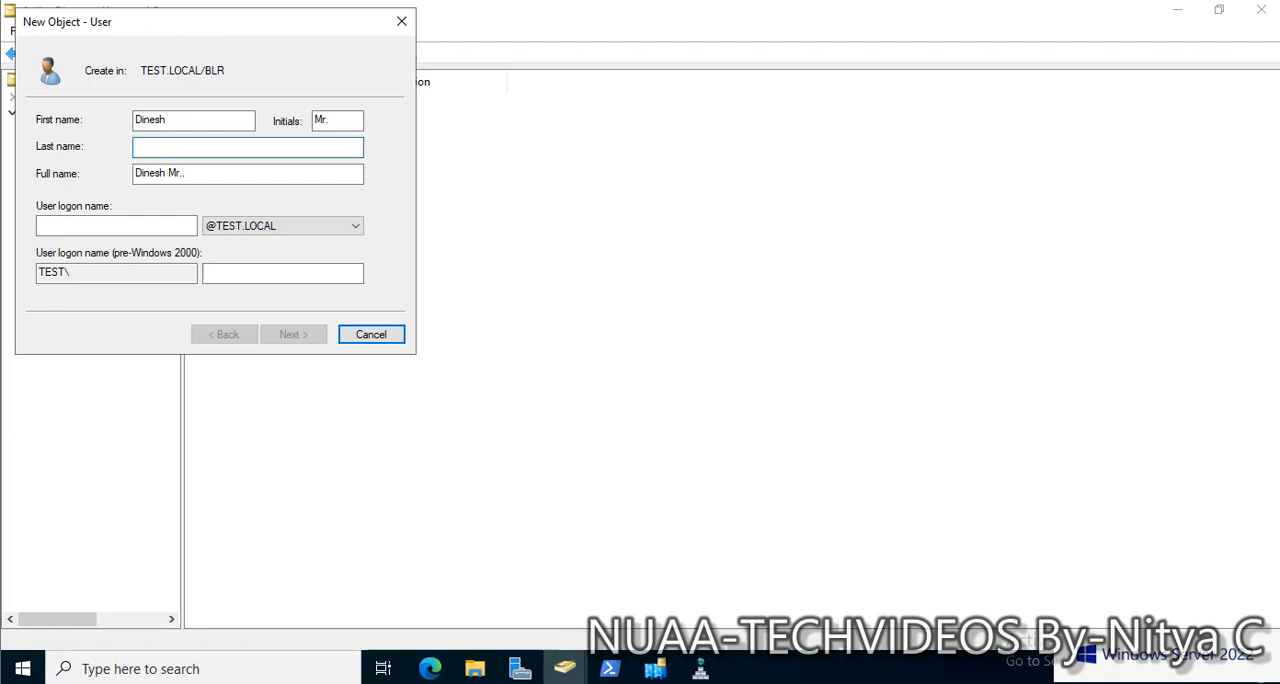
type("R")
key("Tab")
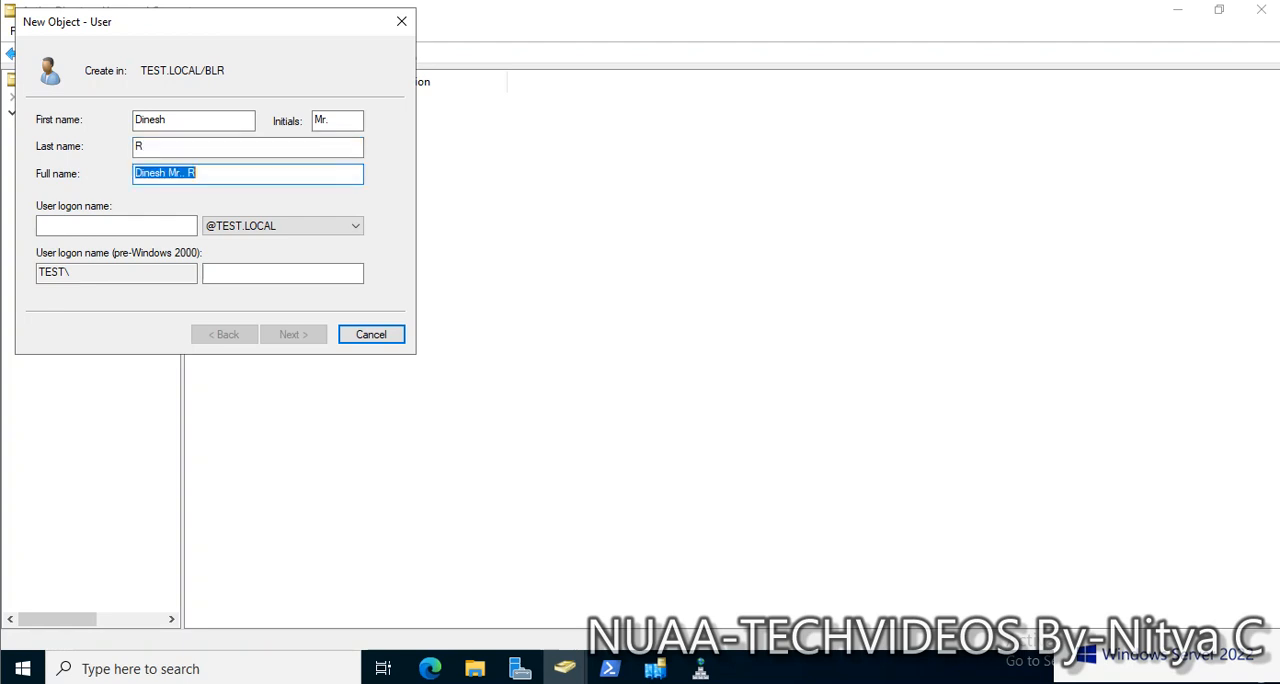
key("Tab")
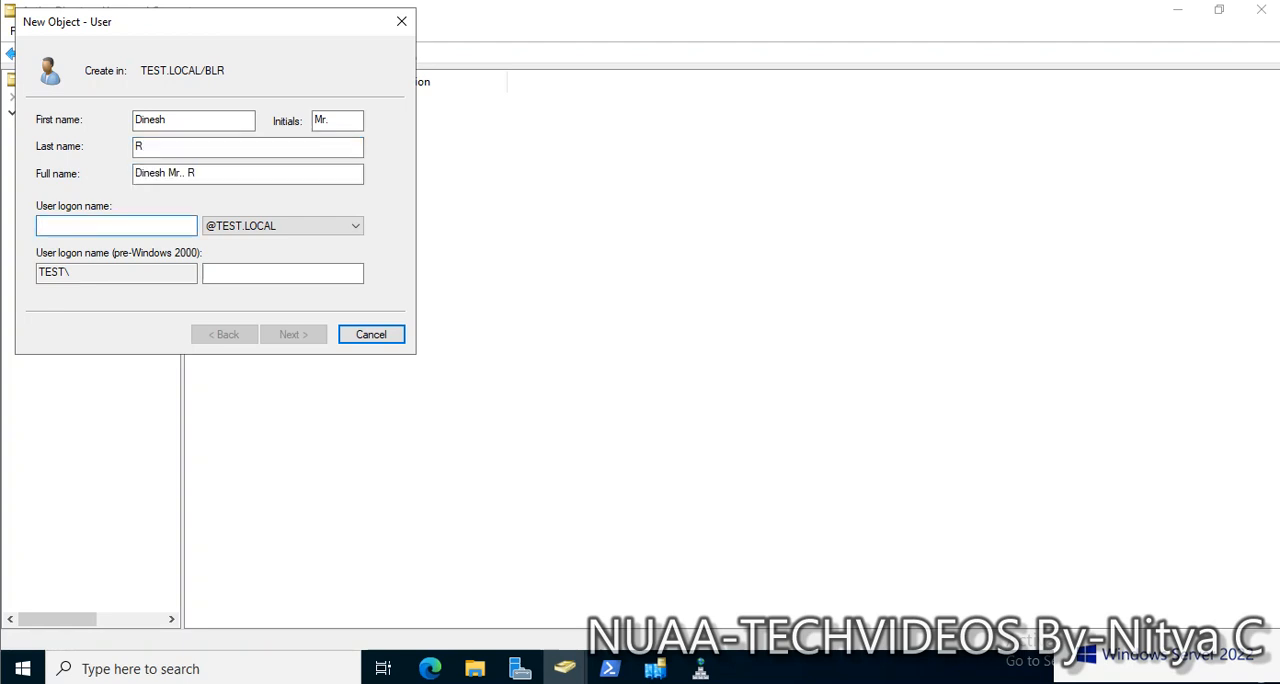
Enter the new user's logon name in the TEST.LOCAL domain and proceed to the password settings
type("Din")
key("BackSpace")
key("BackSpace")
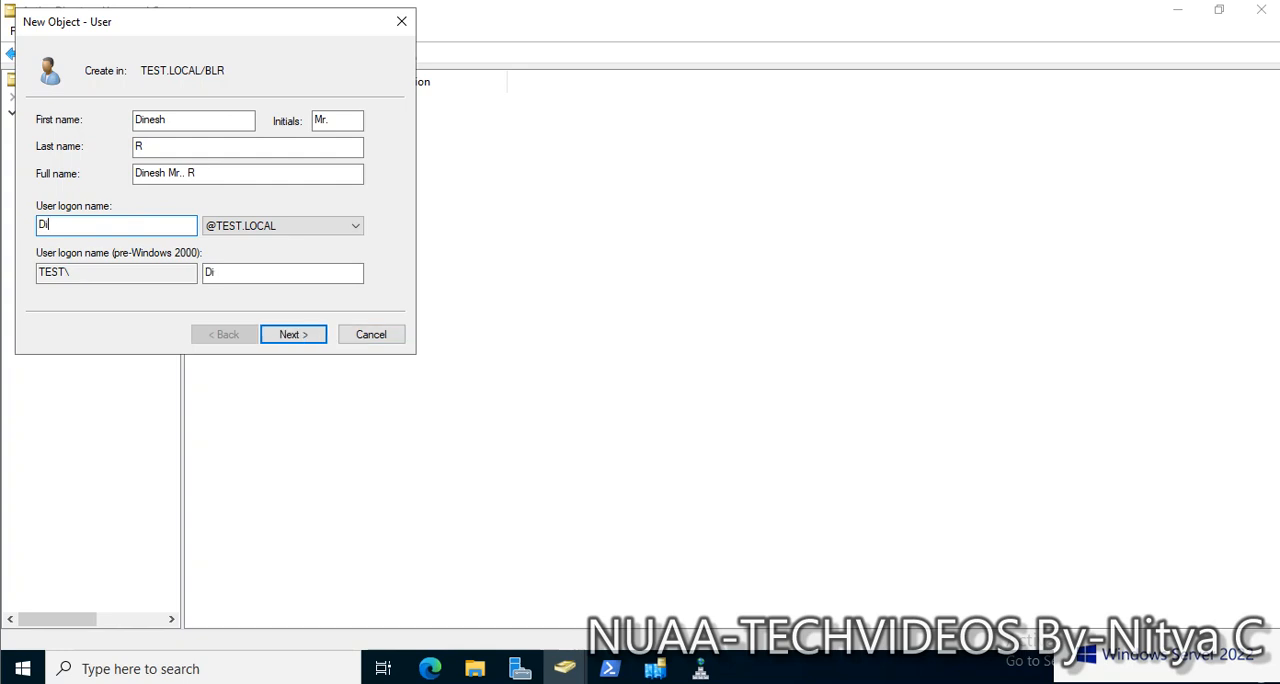
type("INESHR")
key("Return")
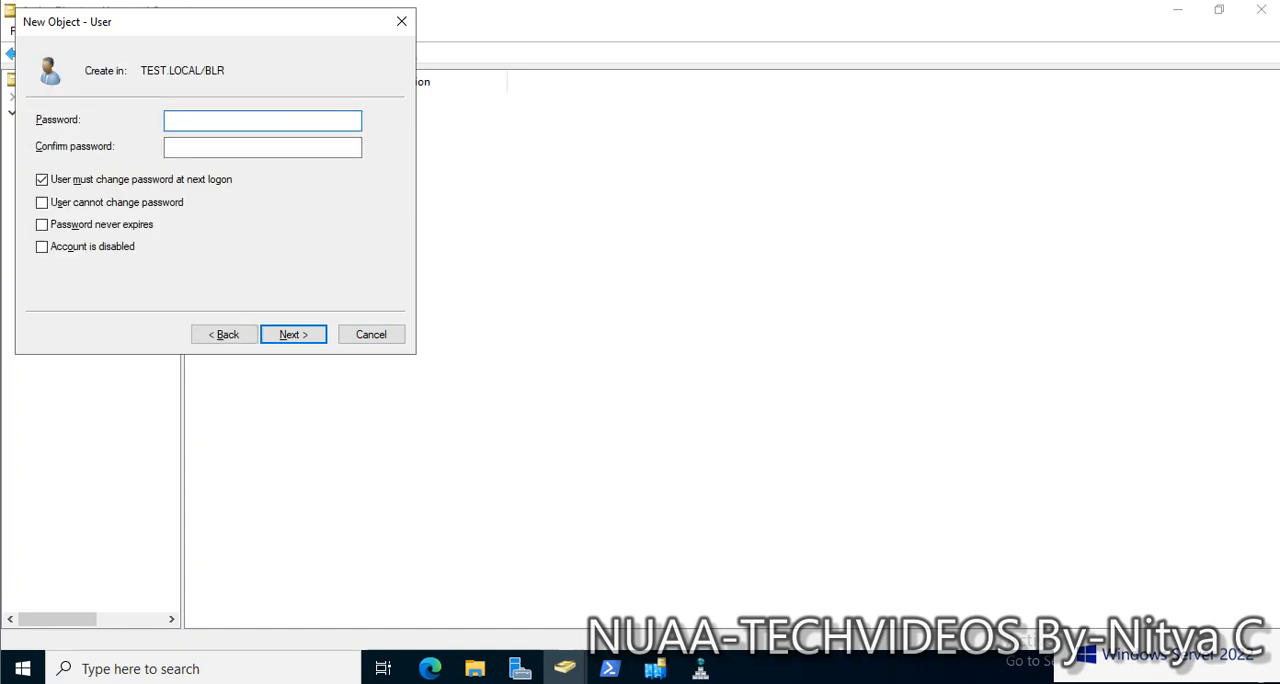
Enter and confirm the new user's password, and finish creating the account in the BLR unit
type("**********")
key("Tab")
type("***")
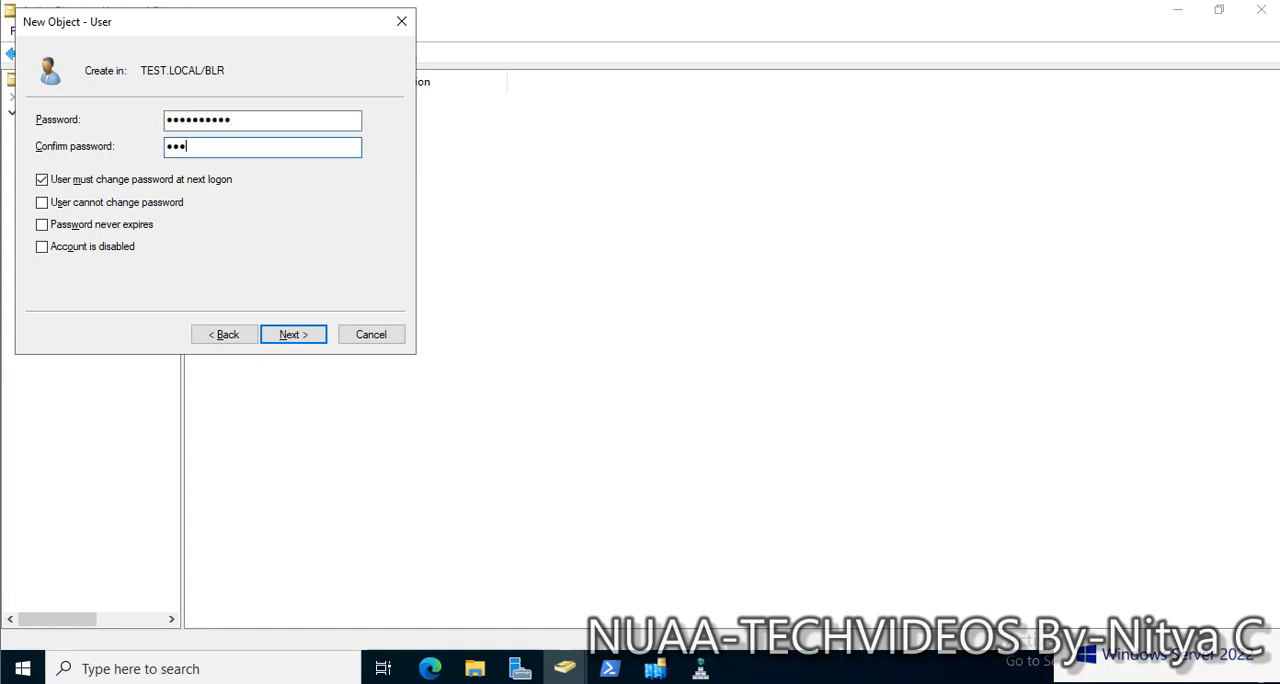
type("*******")
left_click(293, 334)
key("Return")
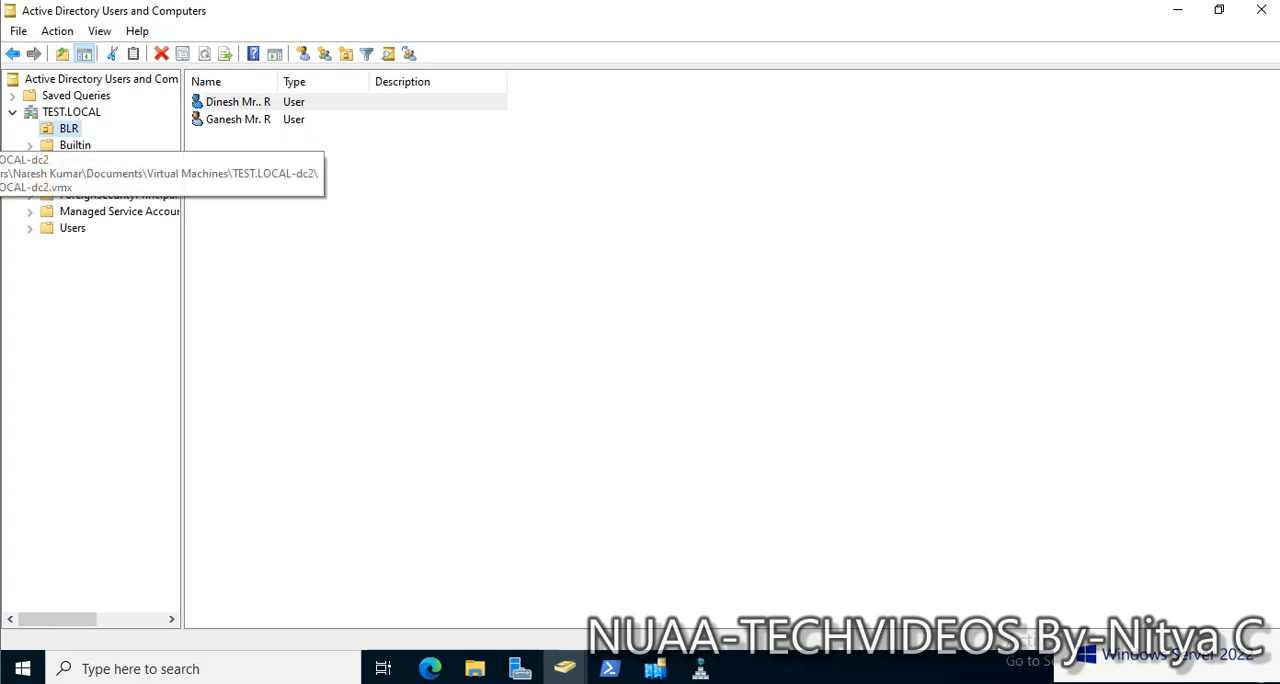
On the TEST-DC2 virtual machine, show the BLR unit's users in a maximized Active Directory Users and Computers, fitting the Name column
left_click(2, 138)
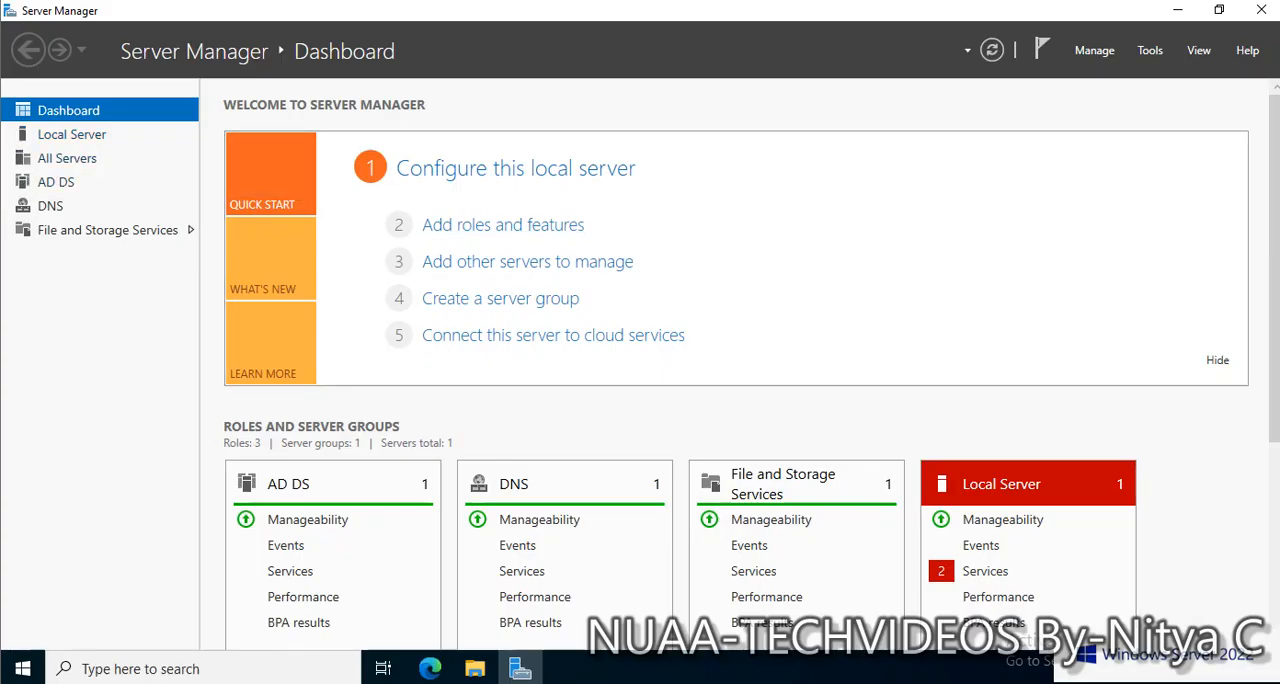
left_click(1150, 50)
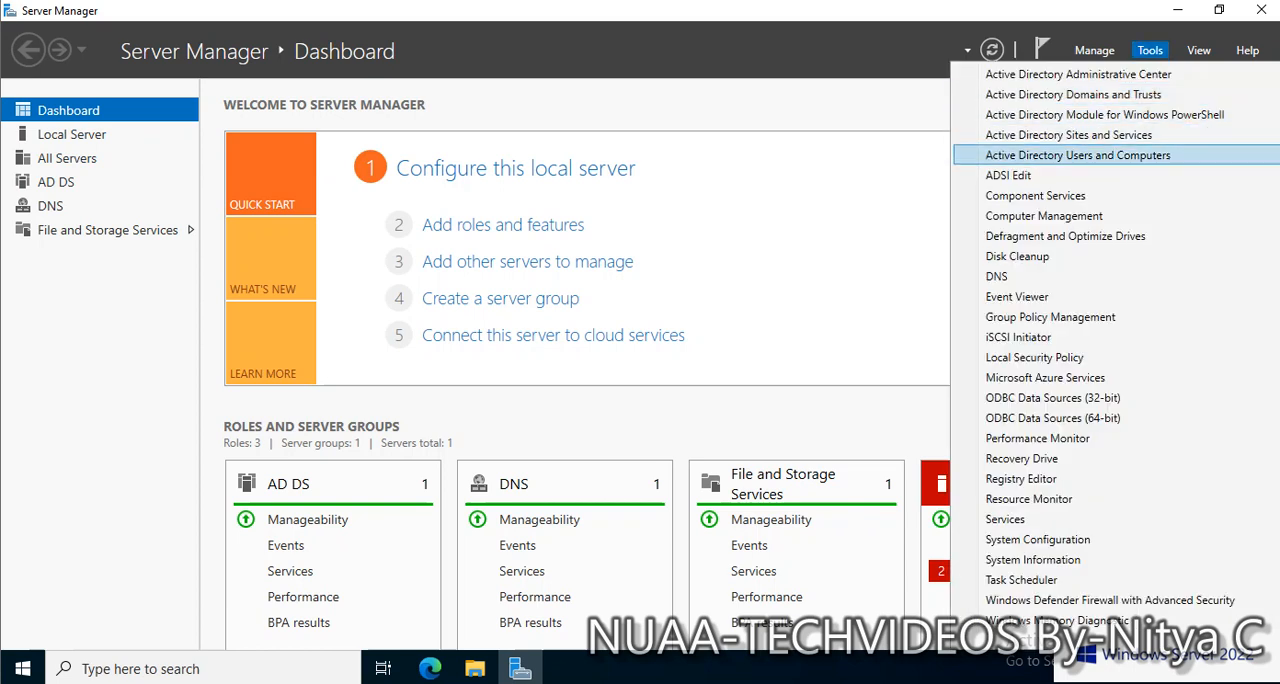
left_click(1077, 155)
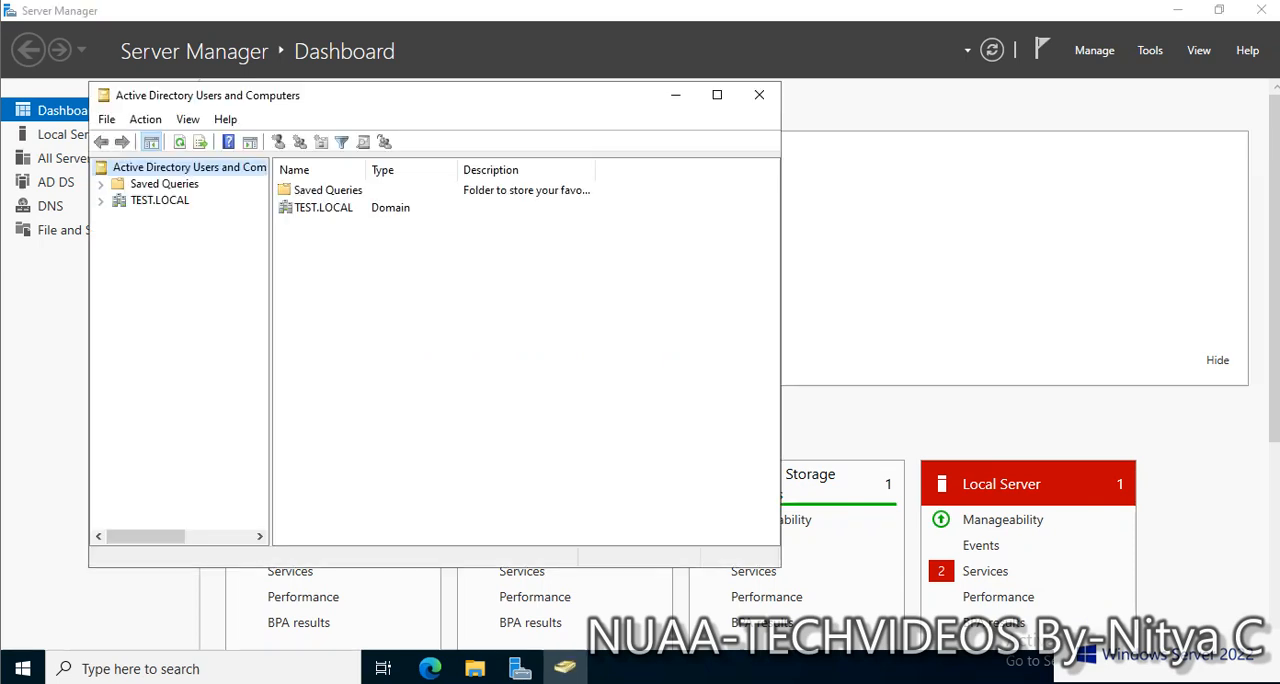
left_click(717, 95)
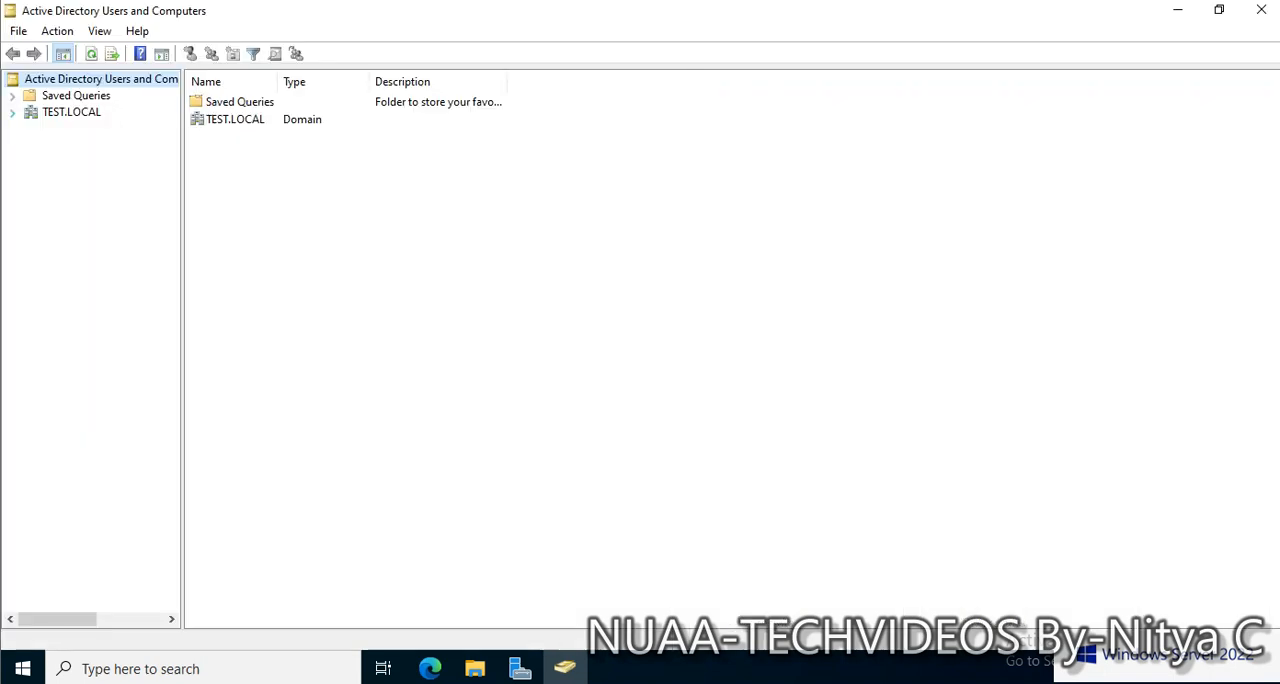
left_click(12, 113)
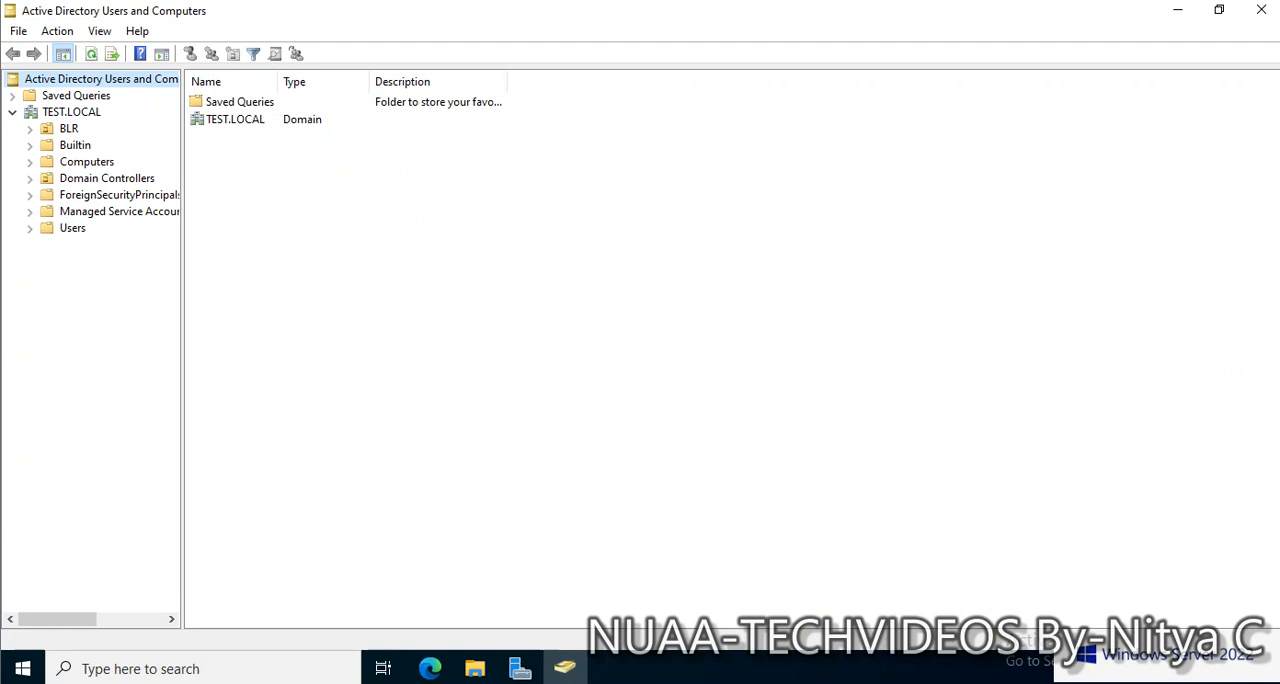
left_click(68, 129)
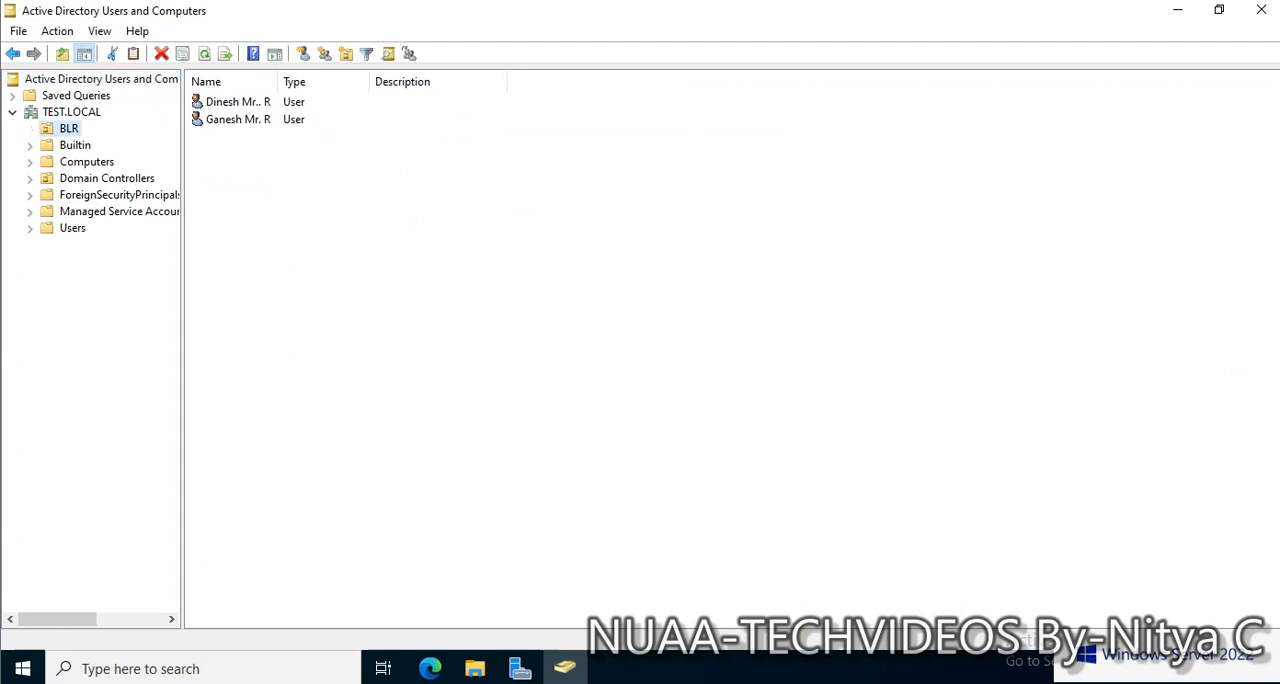
double_click(277, 82)
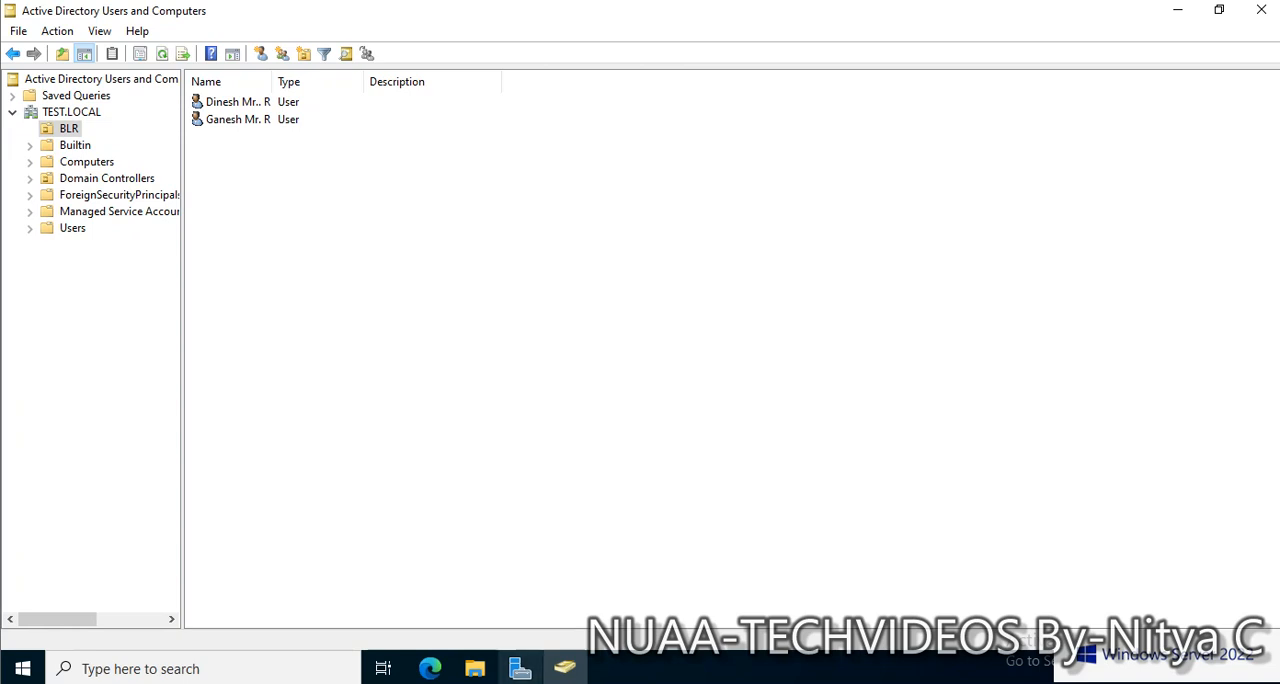
Return to the TEST-DC1 virtual machine, refresh its server in DNS Manager, and display the TEST.LOCAL forward lookup zone's records
left_click(520, 668)
left_click(1150, 50)
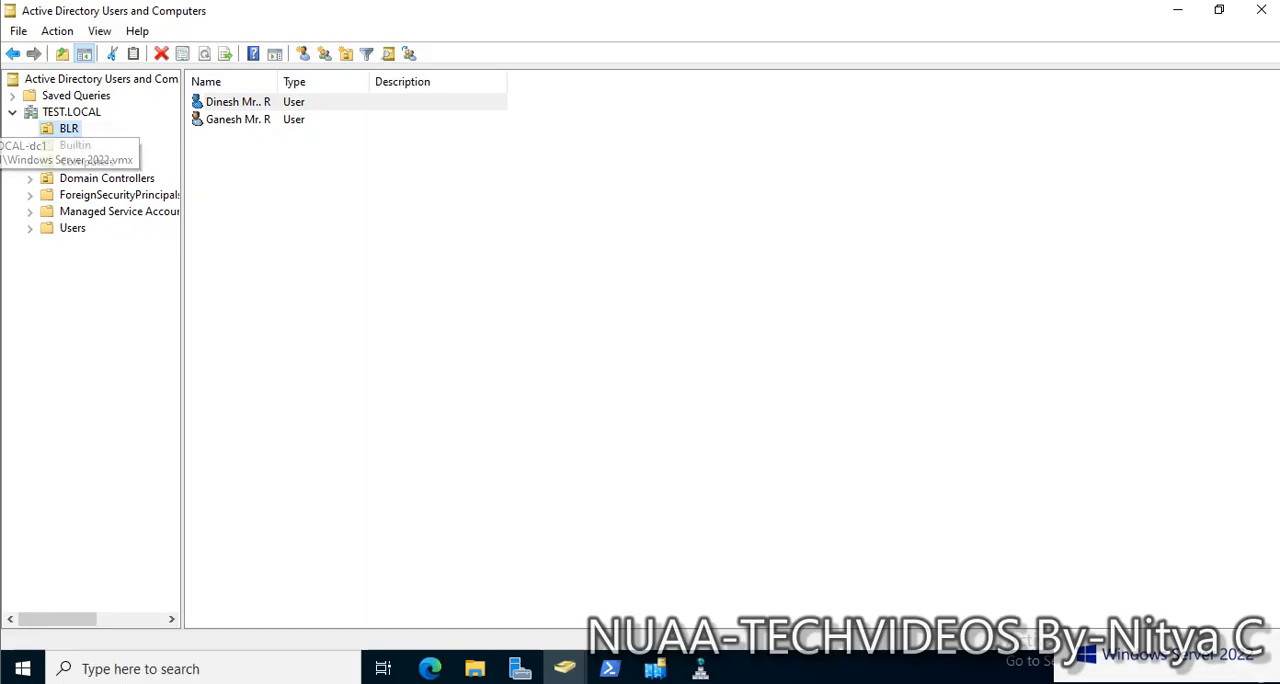
left_click(480, 300)
left_click(700, 668)
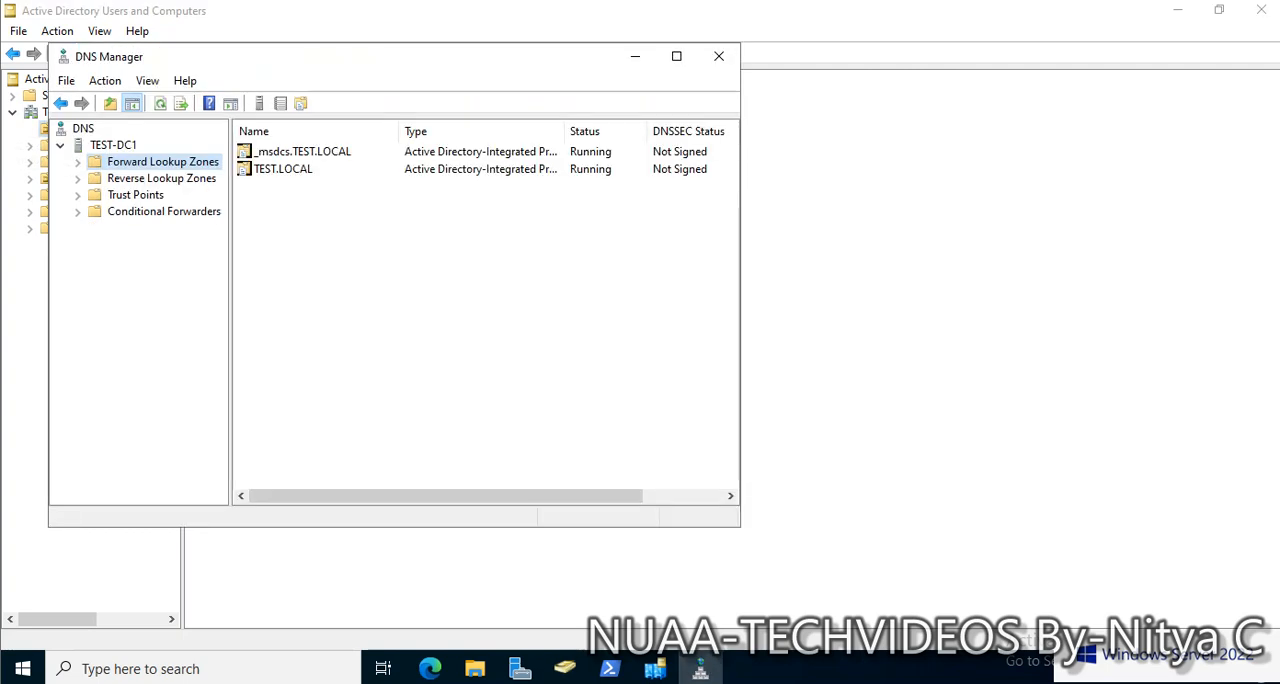
right_click(108, 146)
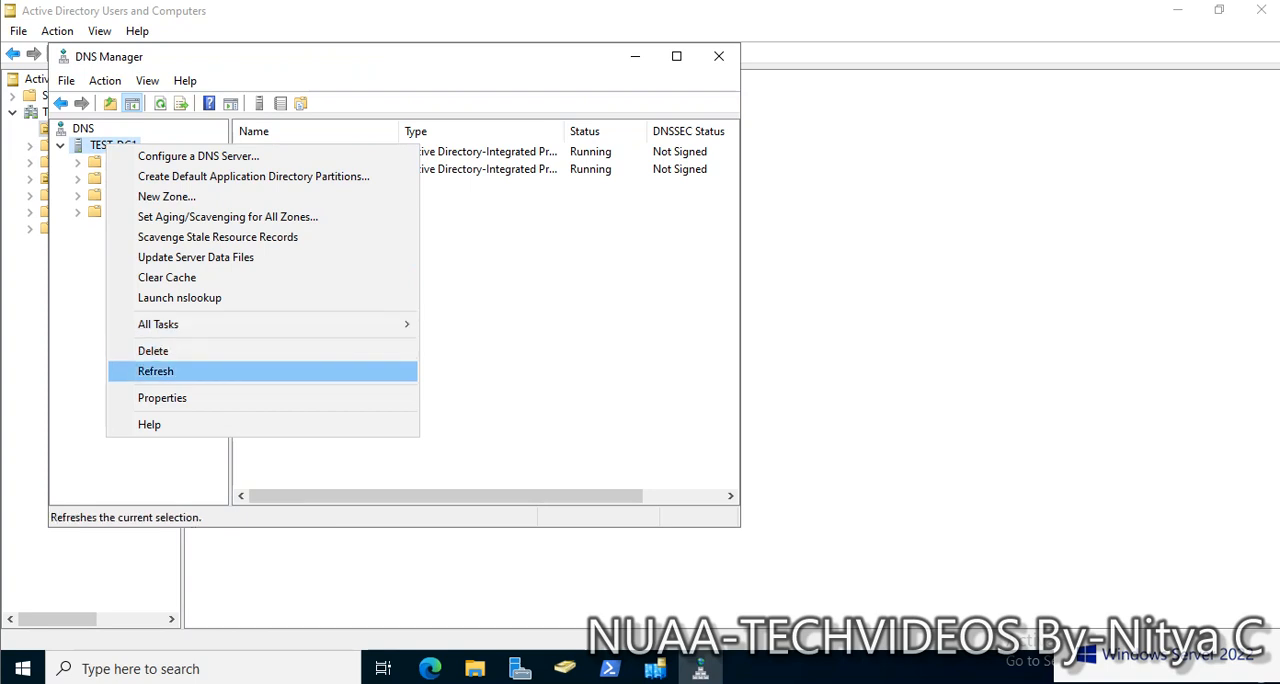
left_click(156, 371)
double_click(162, 162)
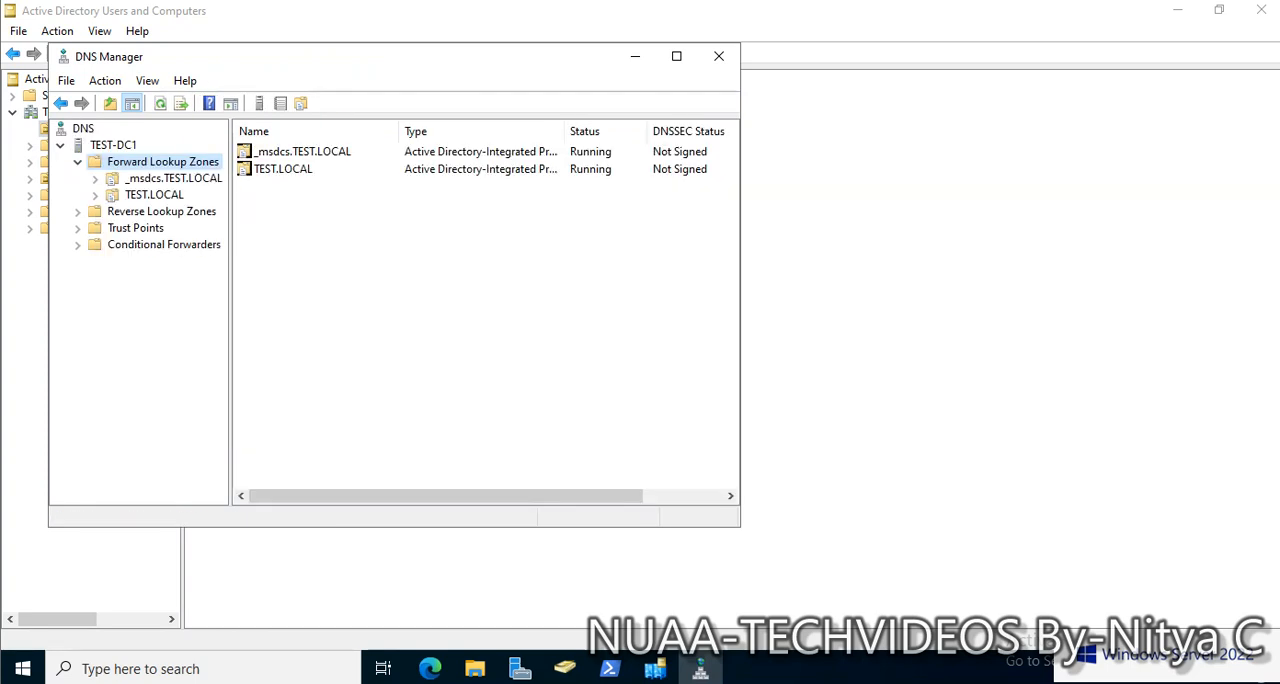
double_click(154, 195)
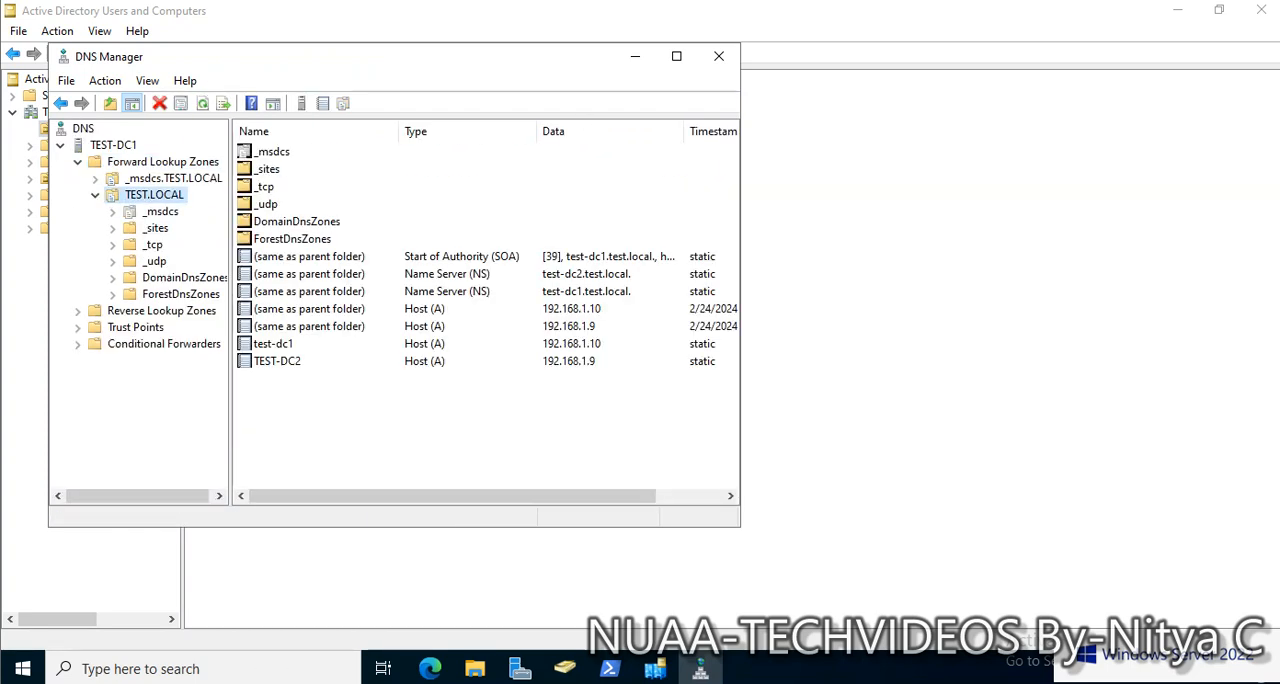
Check the test-dc2.test.local entry among the TEST.LOCAL zone's name servers without changing anything, and minimize DNS Manager
right_click(142, 194)
left_click(220, 514)
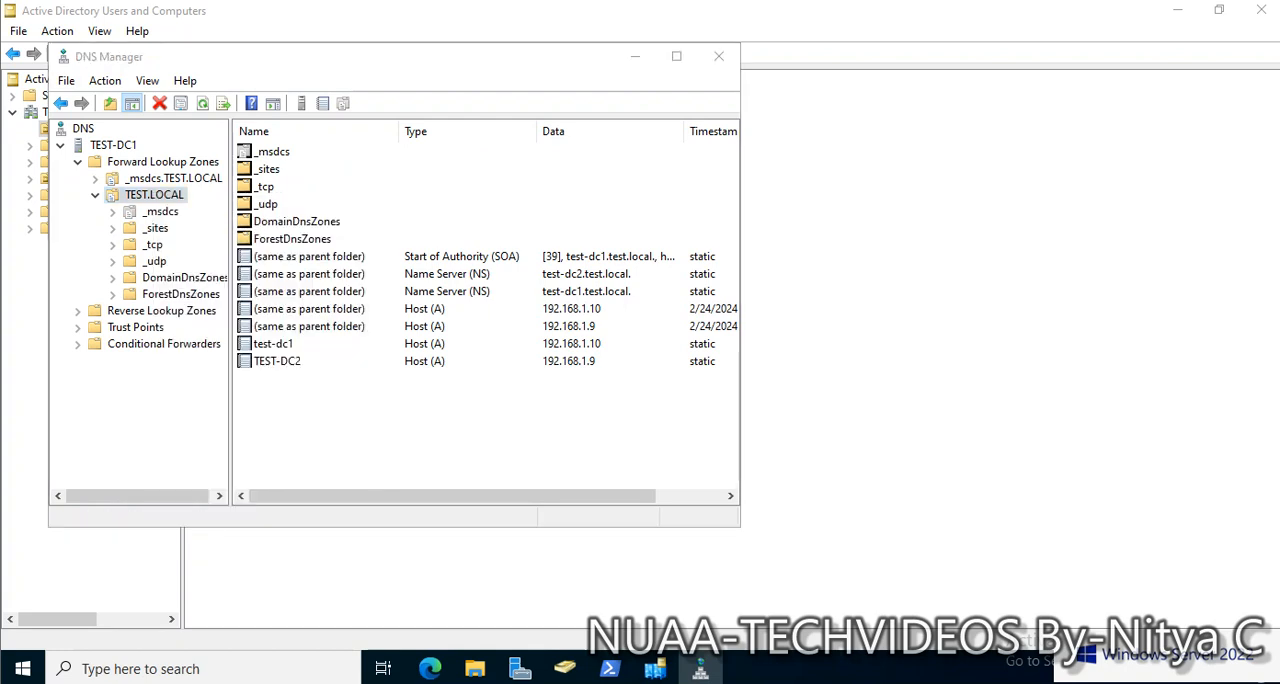
left_click(513, 122)
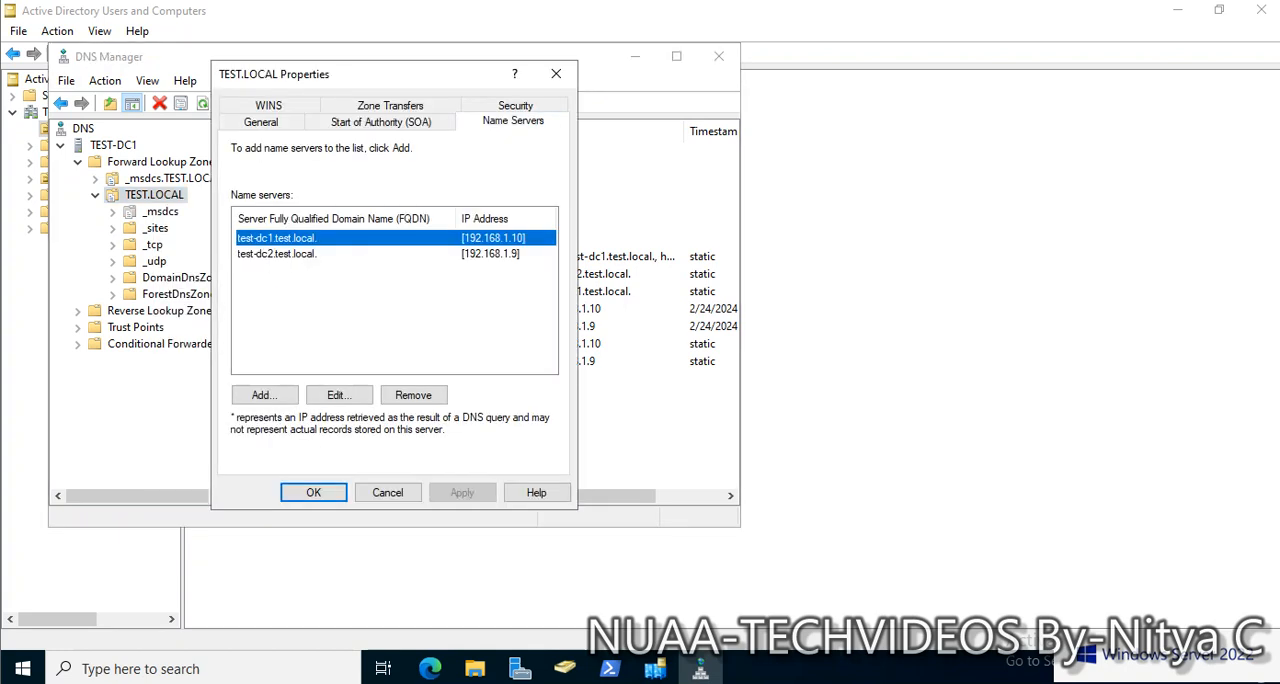
left_click(277, 254)
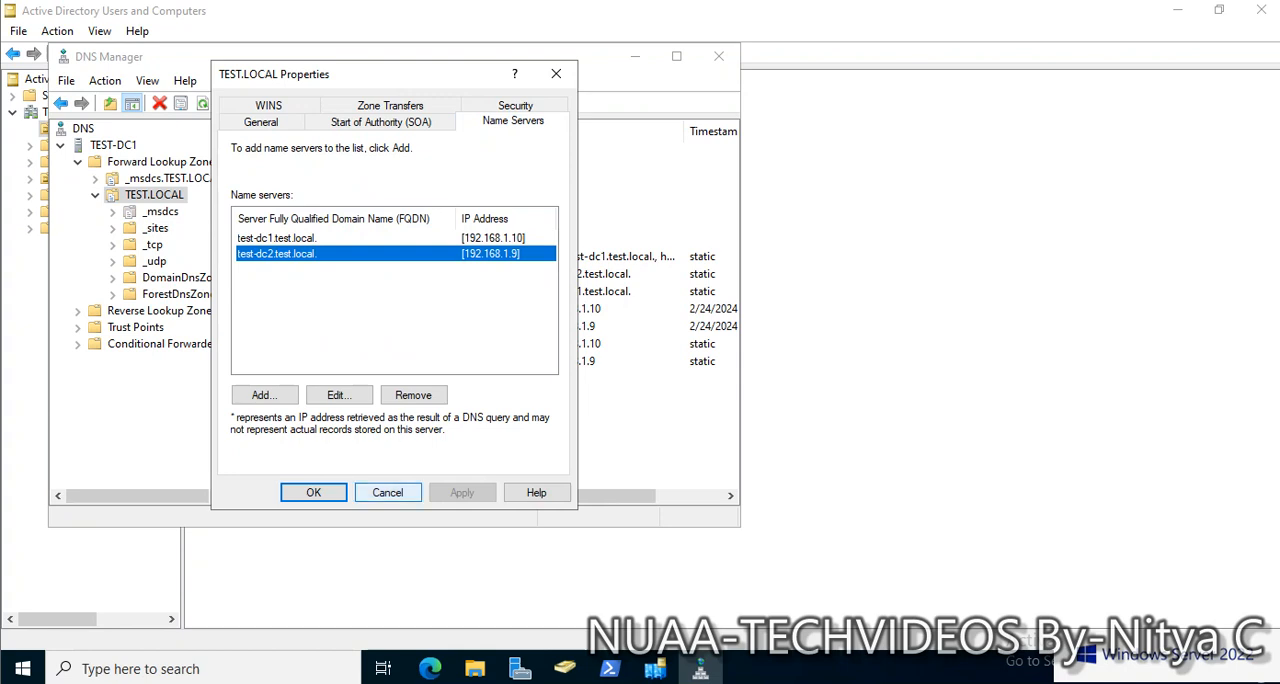
left_click(388, 492)
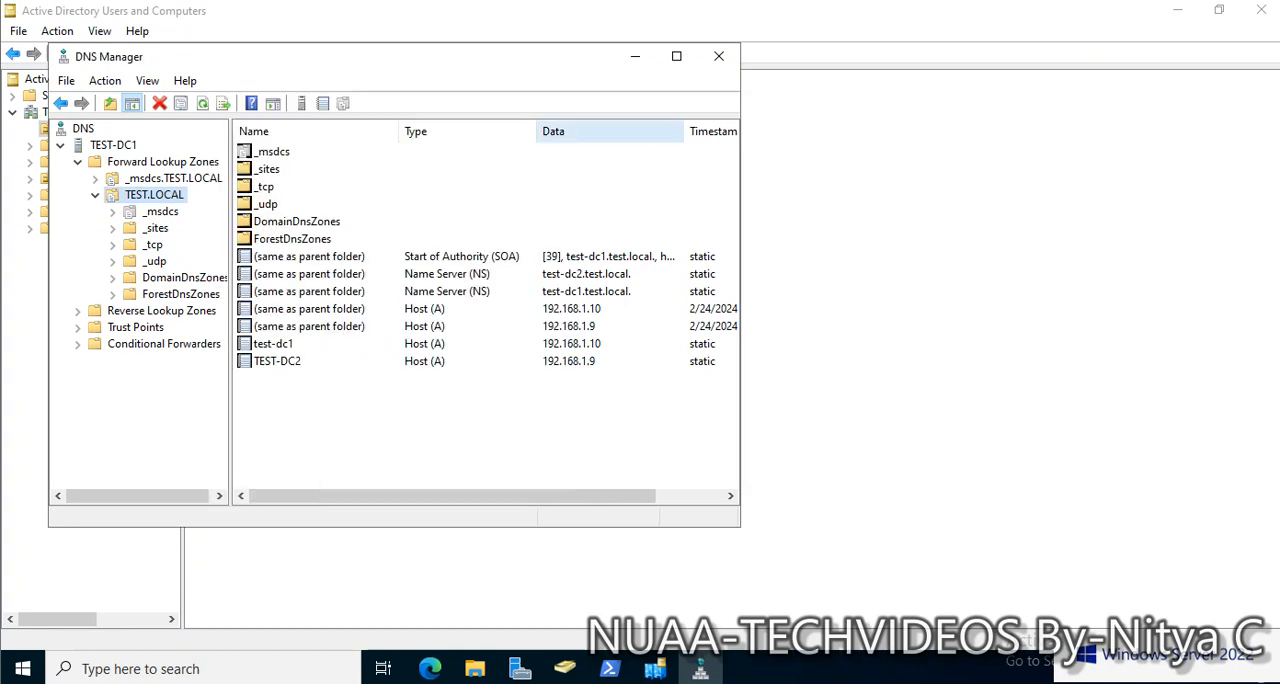
left_click(634, 56)
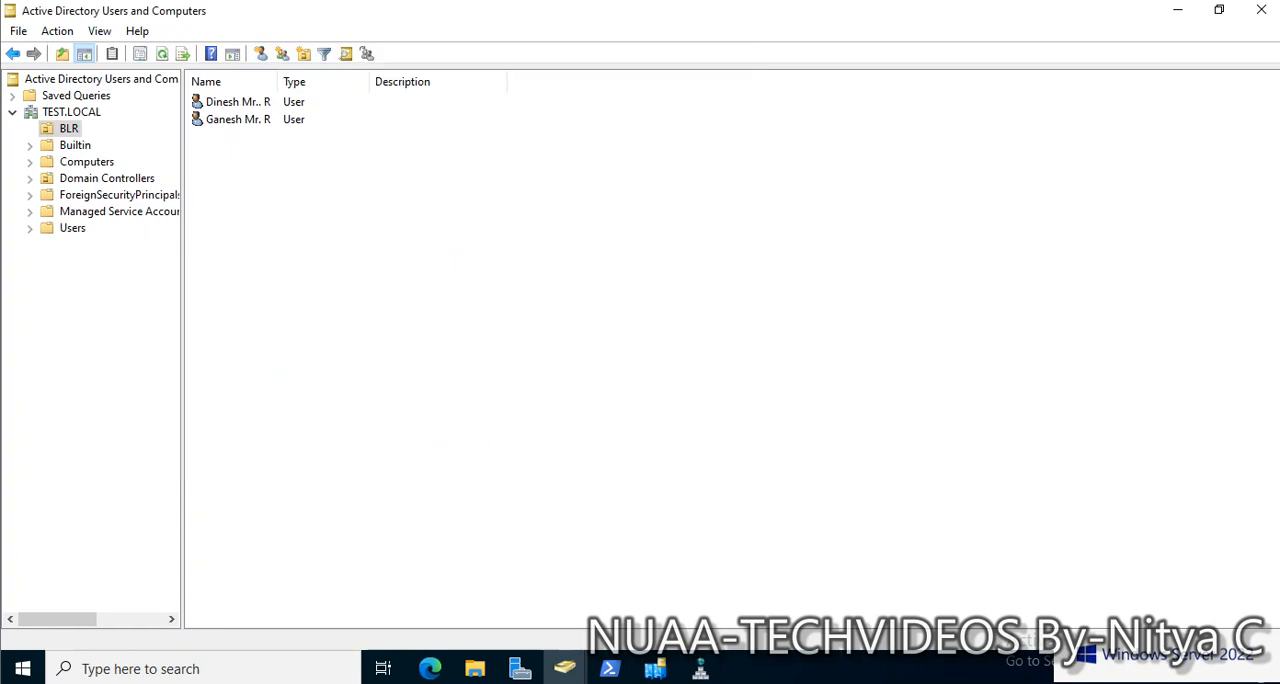